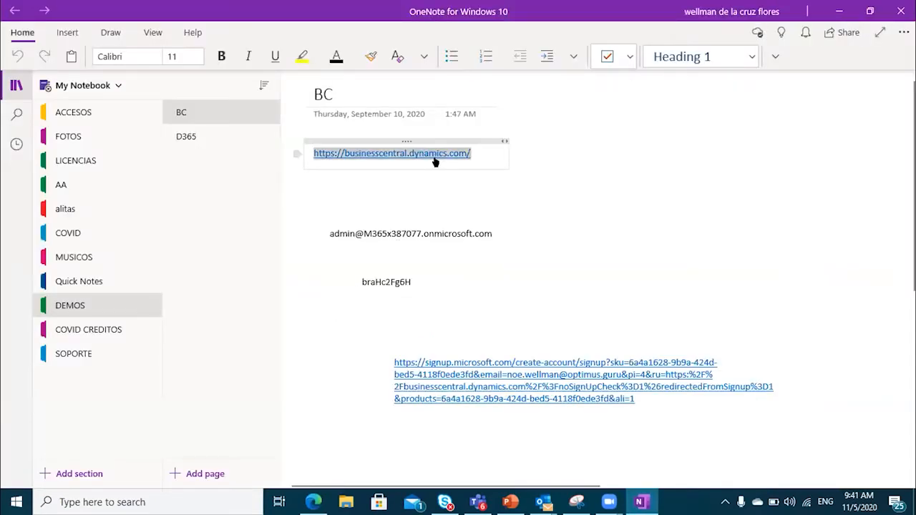
# - Try to sign in to Business Central in the regular browser window using the address copied from the OneNote BC page
pyautogui.rightClick(435, 161)
pyautogui.click(521, 192)
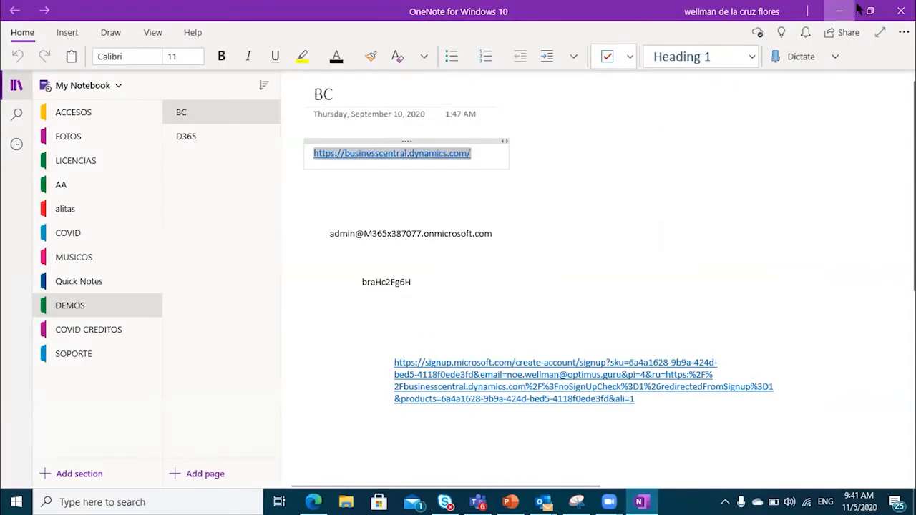
pyautogui.click(839, 11)
pyautogui.click(446, 10)
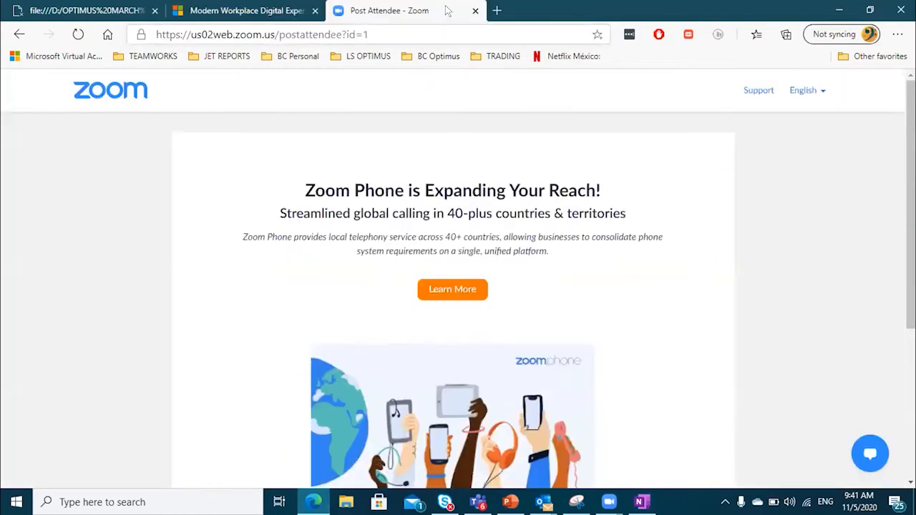
pyautogui.hotkey('ctrl', 'v')
pyautogui.press('Return')
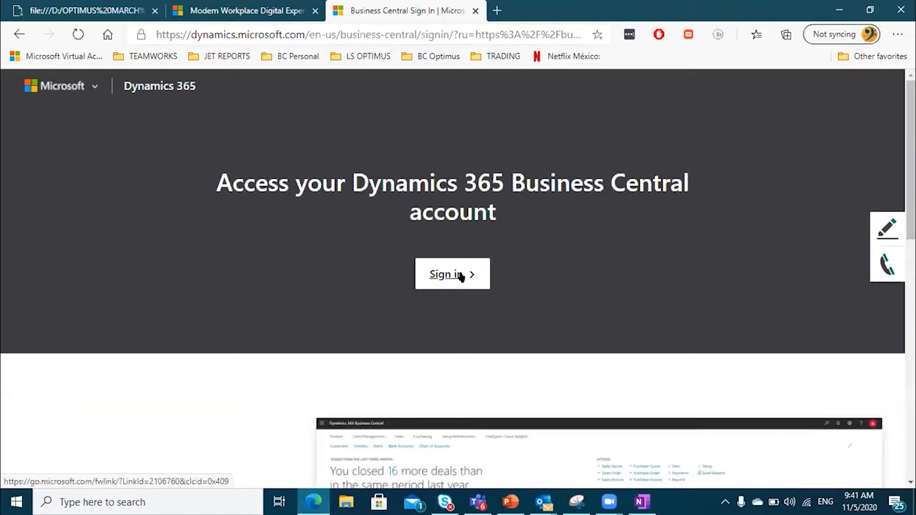
pyautogui.click(462, 277)
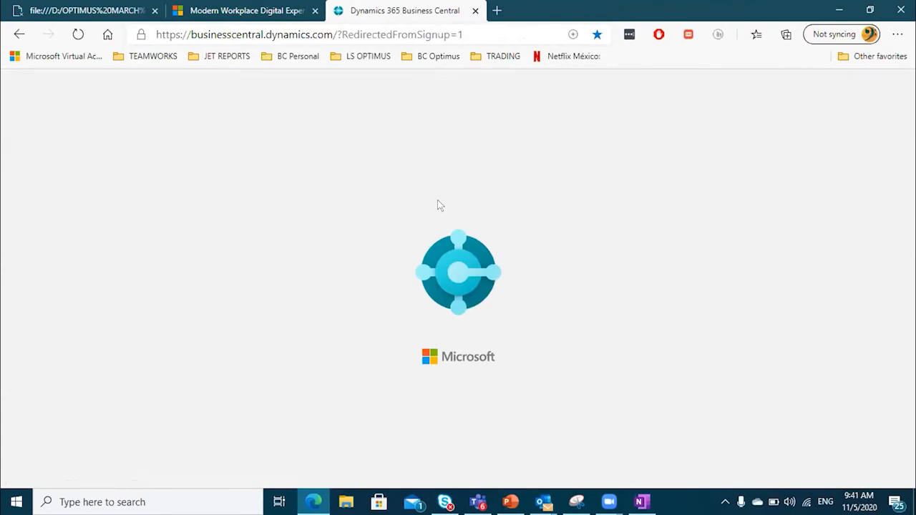
pyautogui.click(476, 10)
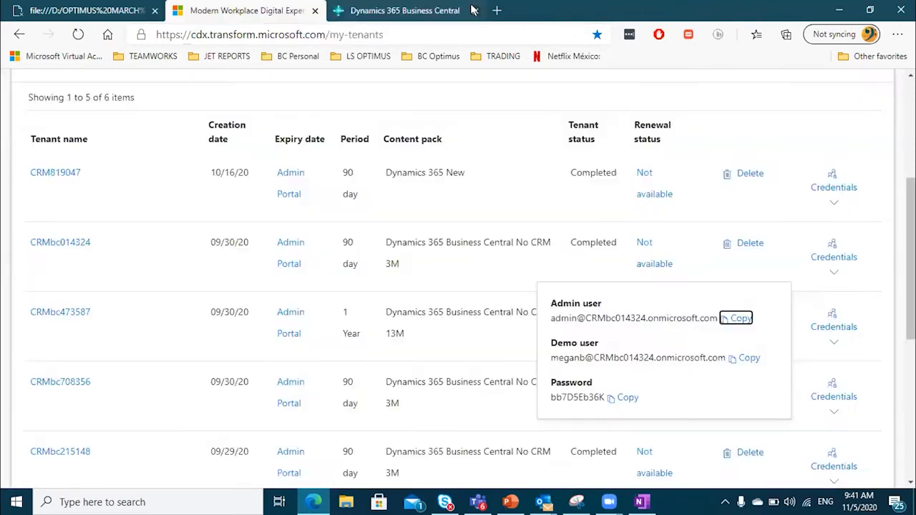
# - Open a new InPrivate browser window and reduce it so it floats over the tenant list
pyautogui.hotkey('ctrl', 't')
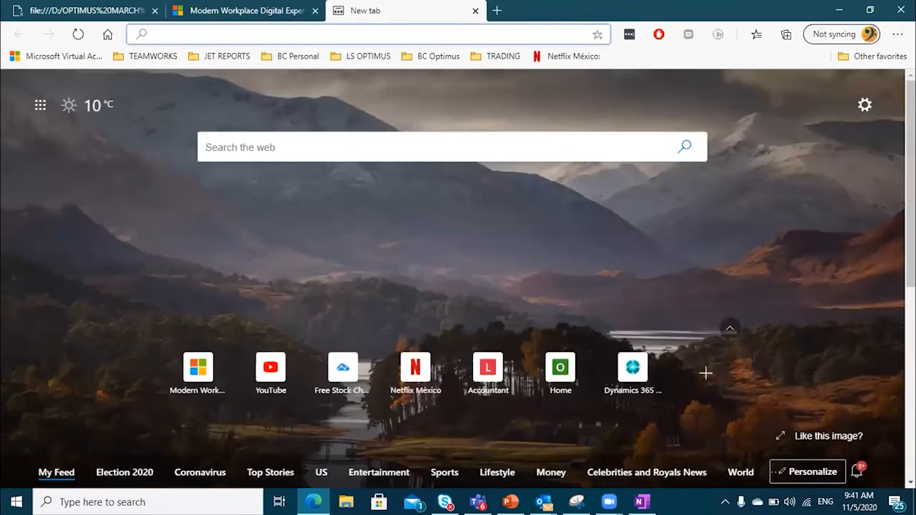
pyautogui.click(888, 34)
pyautogui.click(793, 102)
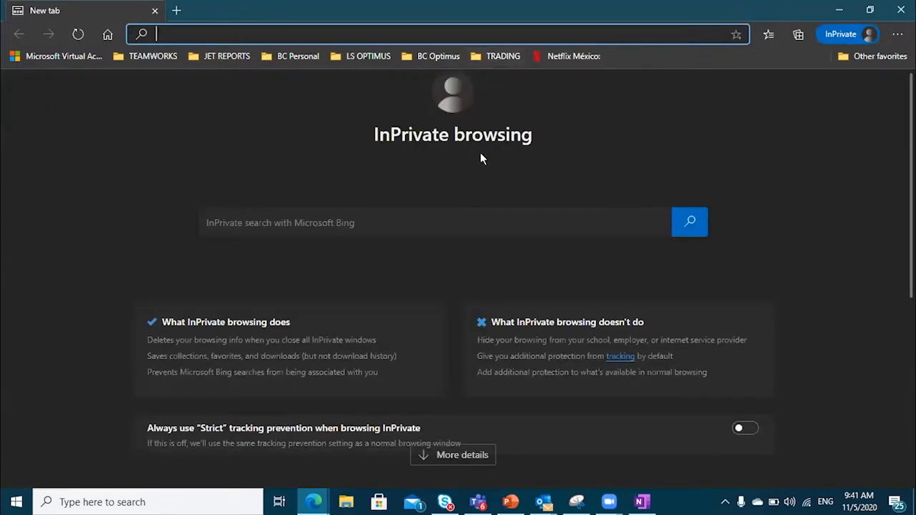
pyautogui.press('super+Down')
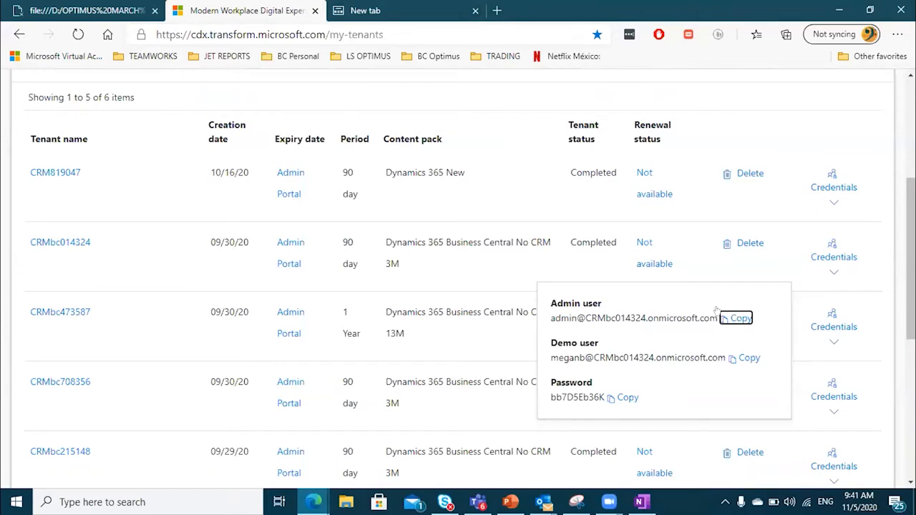
pyautogui.hotkey('alt', 'Tab')
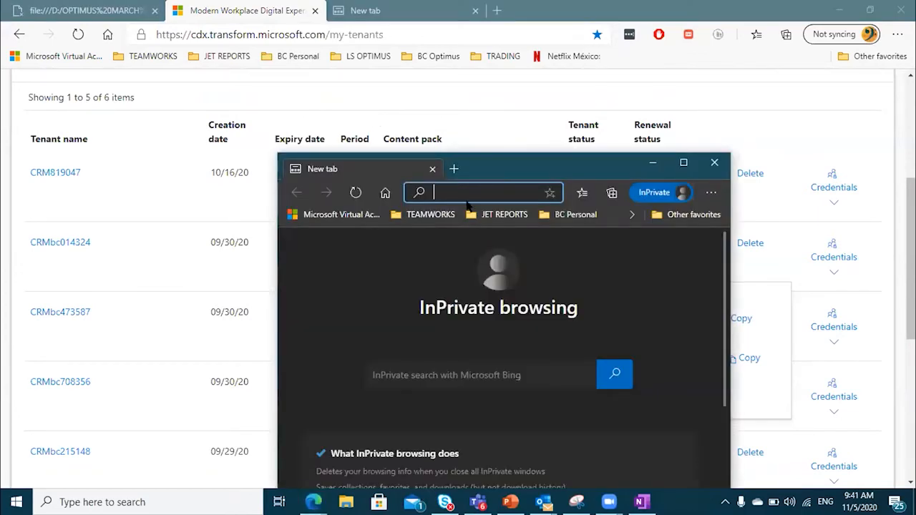
# - Copy the Business Central address from the OneNote BC page and open its account sign-in form in the InPrivate window
pyautogui.click(643, 502)
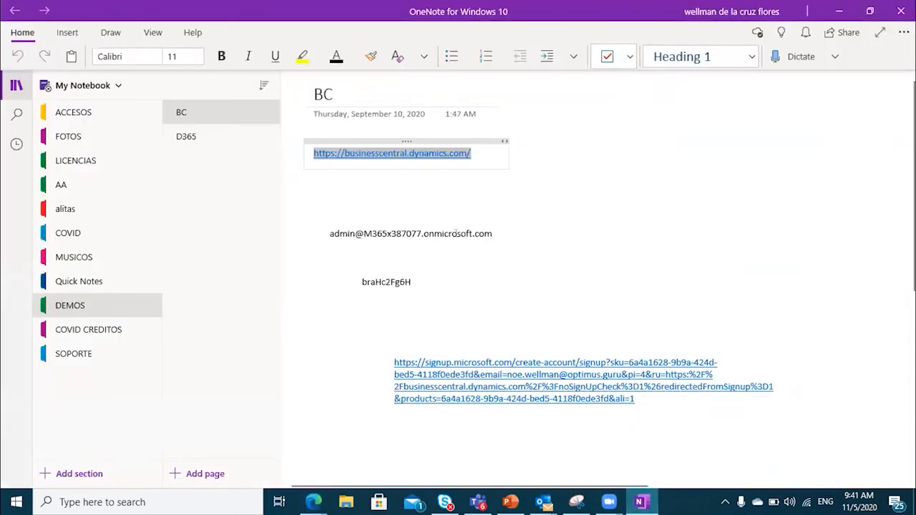
pyautogui.rightClick(427, 154)
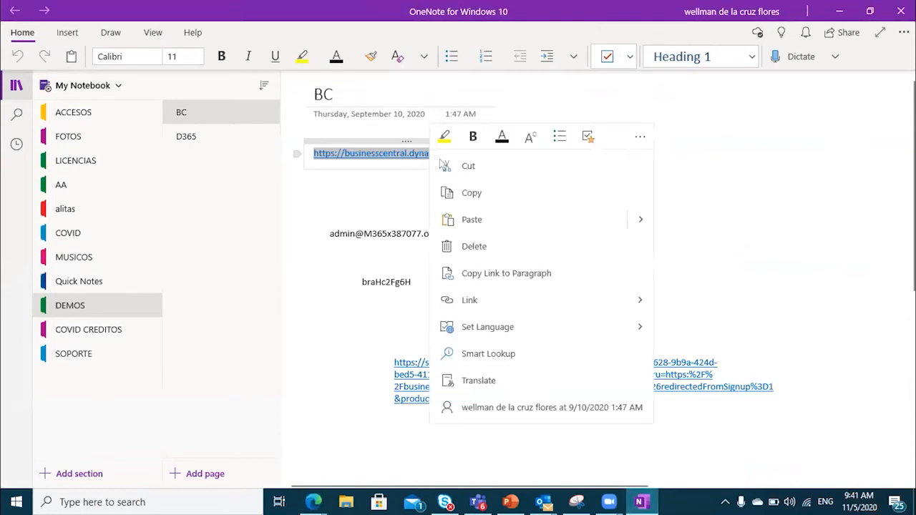
pyautogui.click(465, 188)
pyautogui.click(839, 10)
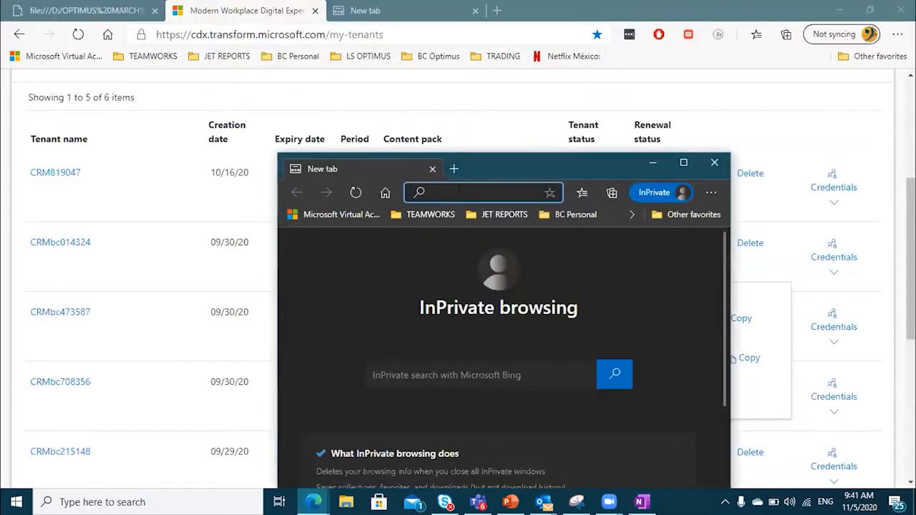
pyautogui.hotkey('ctrl', 'v')
pyautogui.press('Return')
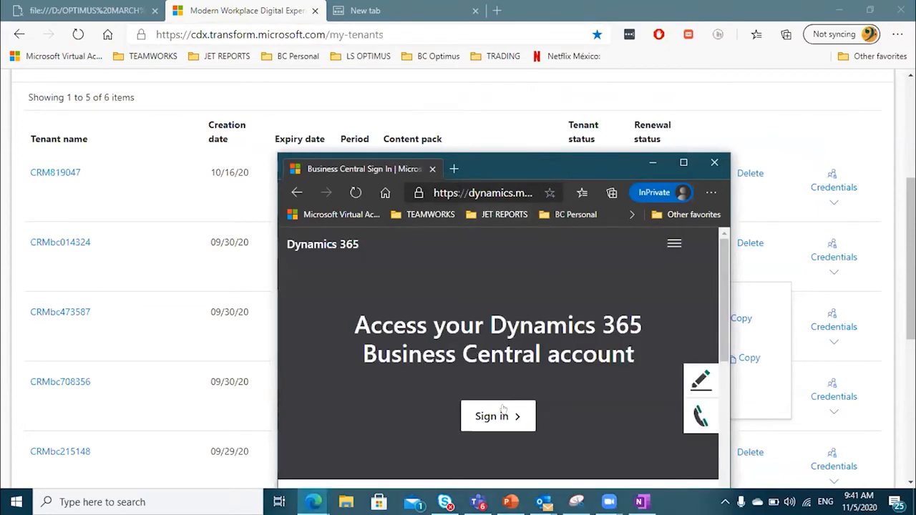
pyautogui.click(499, 416)
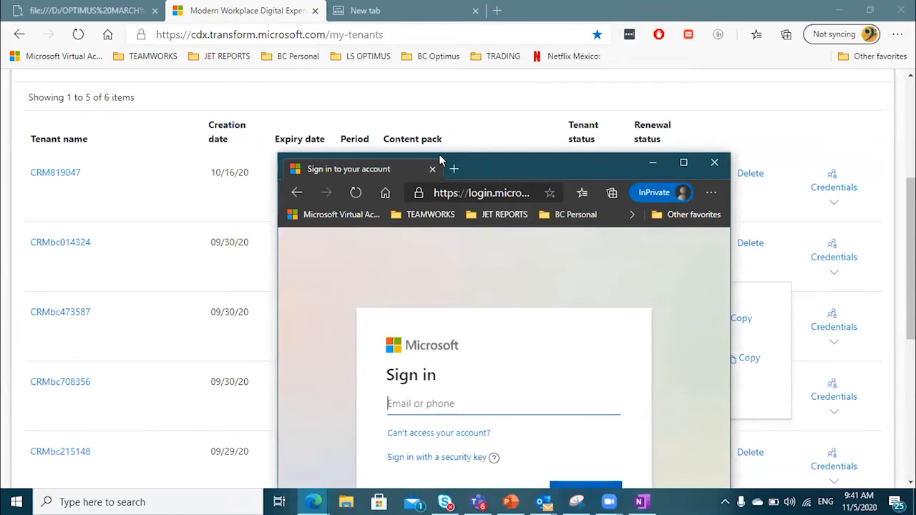
# - Move the InPrivate window off the credentials, copy the one-year Business Central tenant's admin username, and submit it in the sign-in form
pyautogui.moveTo(439, 155); pyautogui.dragTo(274, 89)
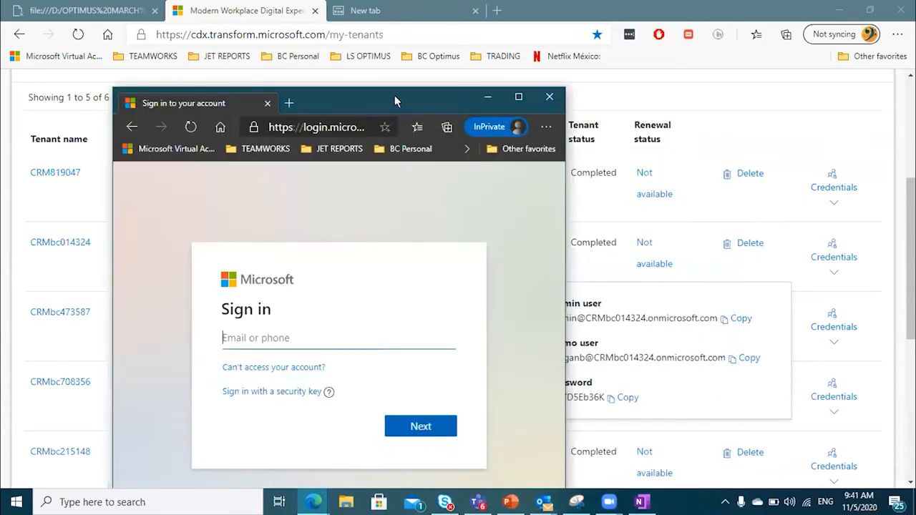
pyautogui.moveTo(298, 115); pyautogui.dragTo(147, 100)
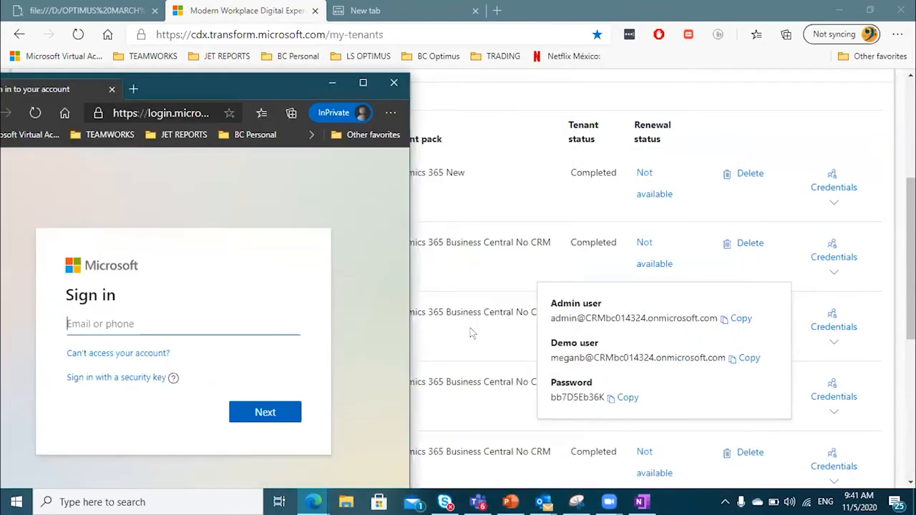
pyautogui.click(473, 334)
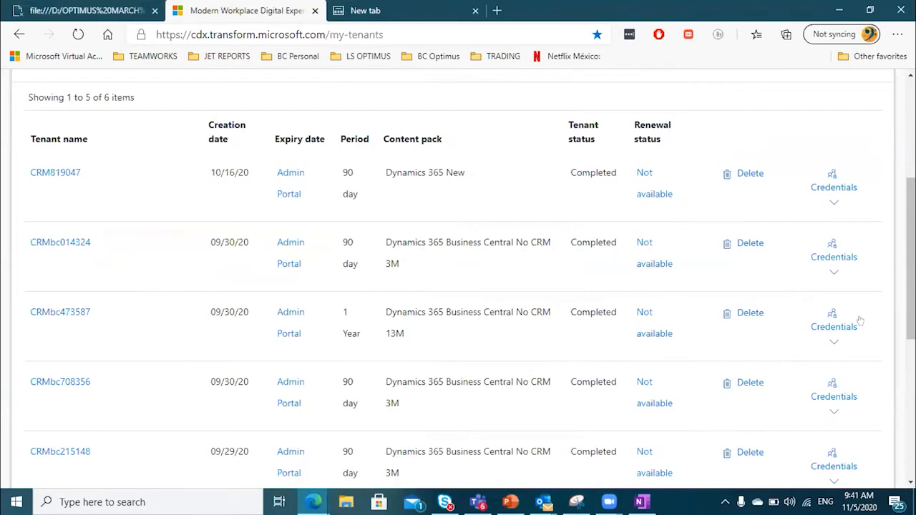
pyautogui.click(834, 326)
pyautogui.click(741, 387)
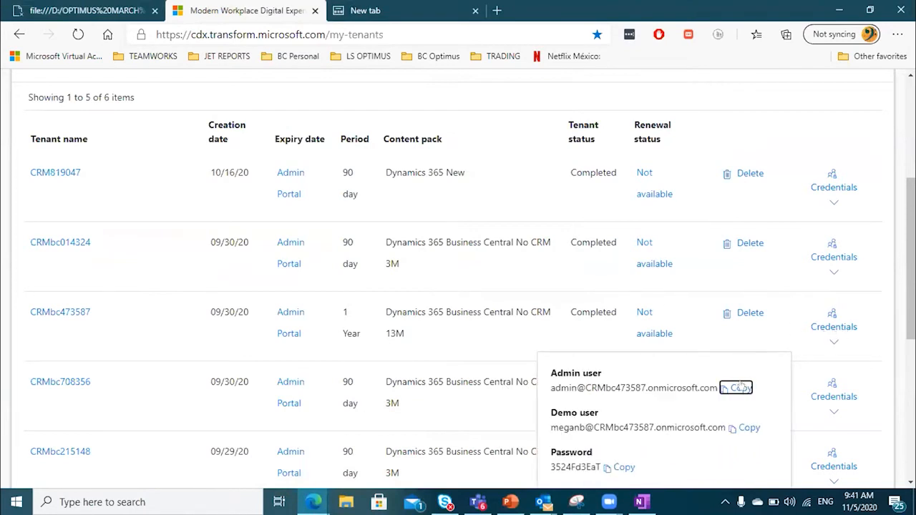
pyautogui.hotkey('alt', 'Tab')
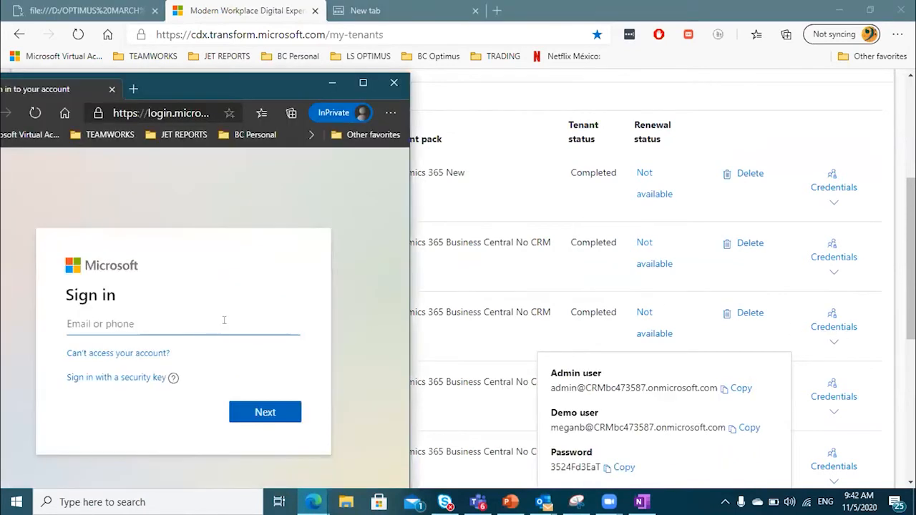
pyautogui.hotkey('ctrl', 'v')
pyautogui.click(255, 408)
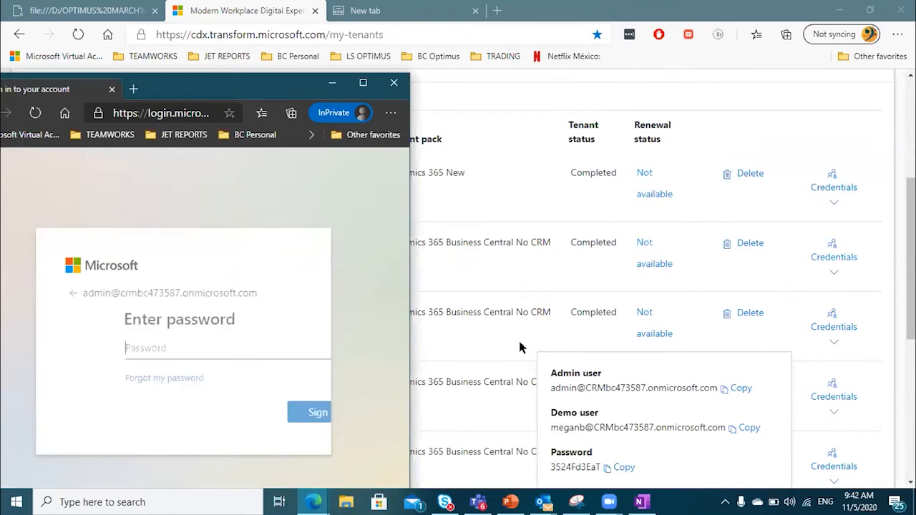
# - Copy the one-year tenant's password, enter it to complete the Business Central sign-in, and maximize the InPrivate window
pyautogui.click(618, 466)
pyautogui.hotkey('alt', 'Tab')
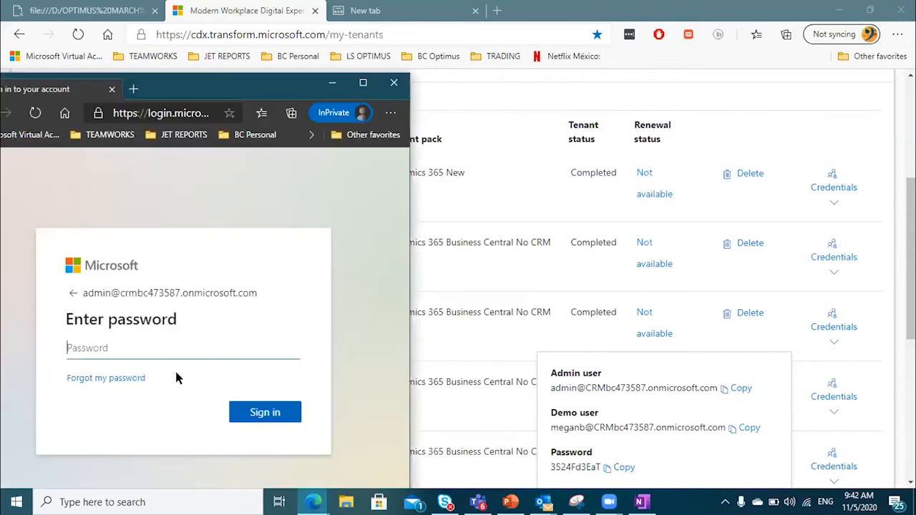
pyautogui.hotkey('ctrl', 'v')
pyautogui.click(263, 412)
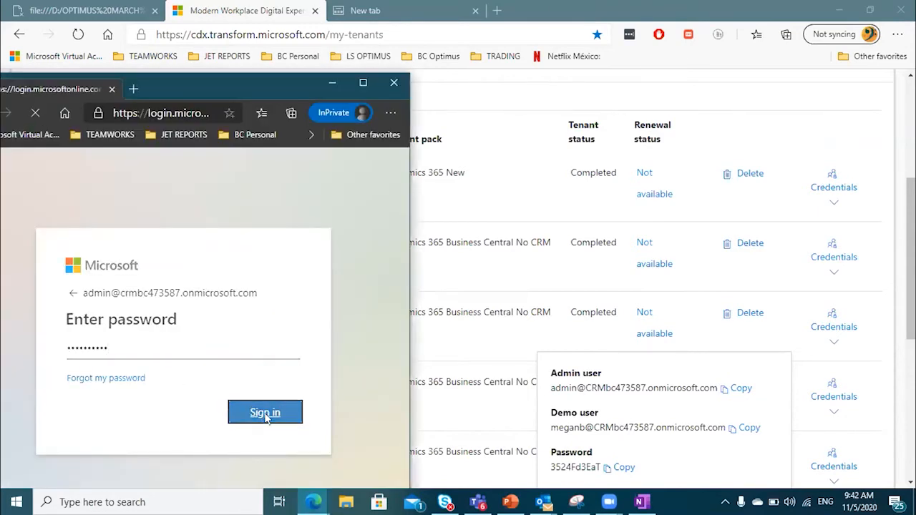
pyautogui.click(194, 419)
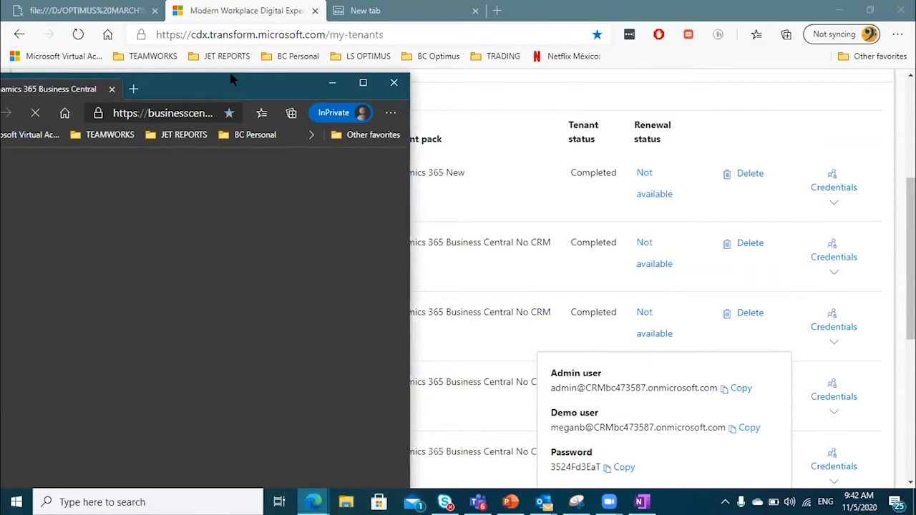
pyautogui.doubleClick(231, 79)
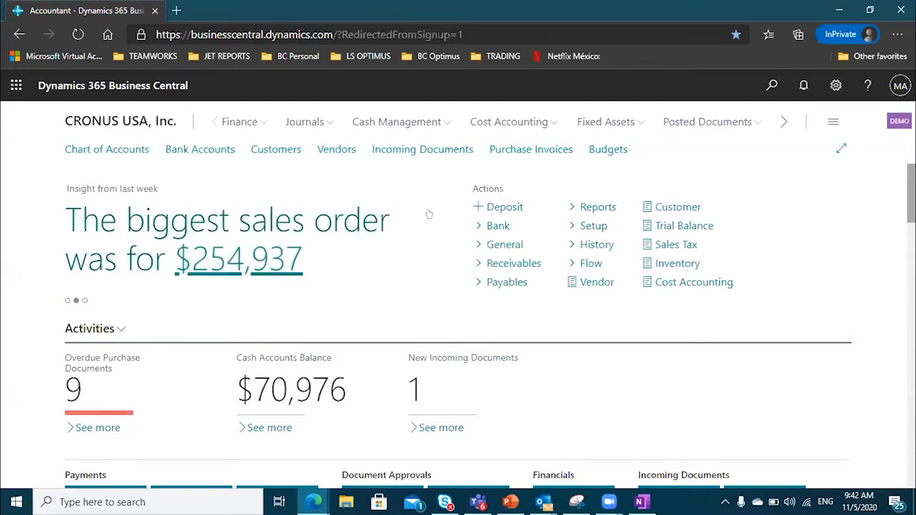
# - Search Business Central for "gen posting set" and open the General Posting Setup page
pyautogui.click(772, 86)
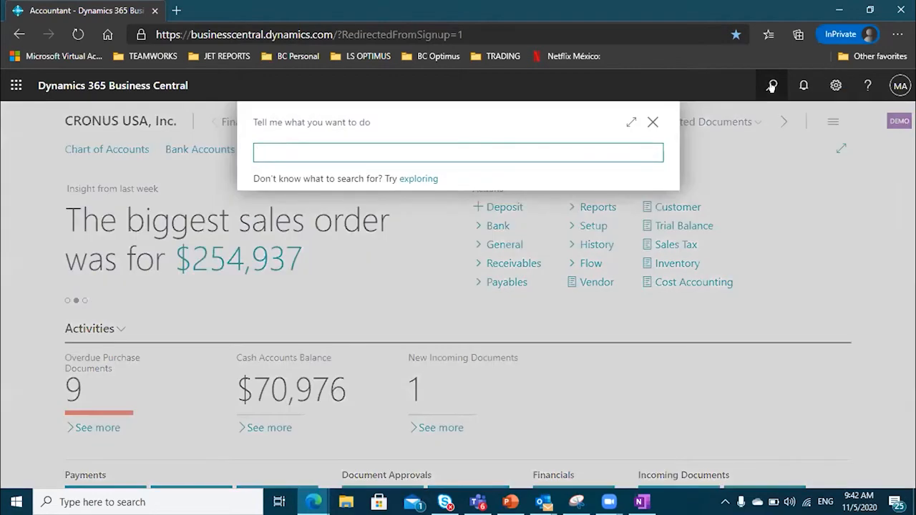
pyautogui.write('gen posting set')
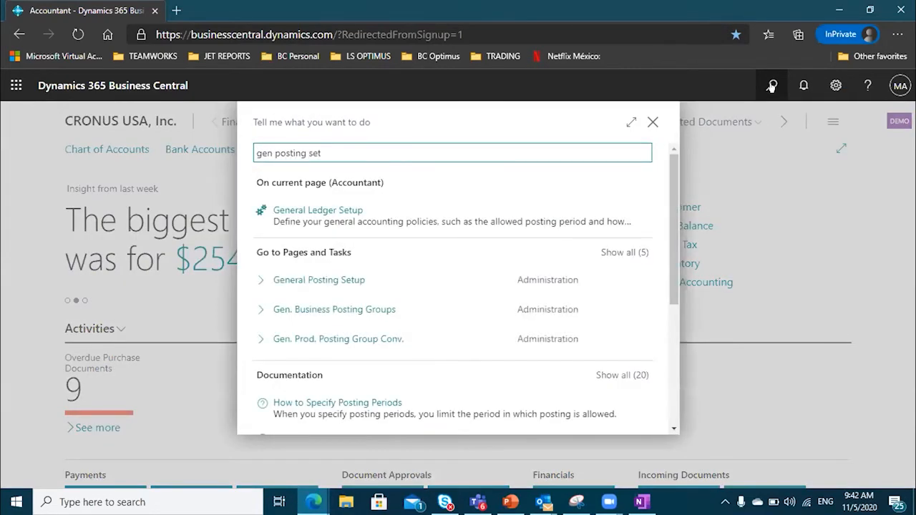
pyautogui.click(324, 279)
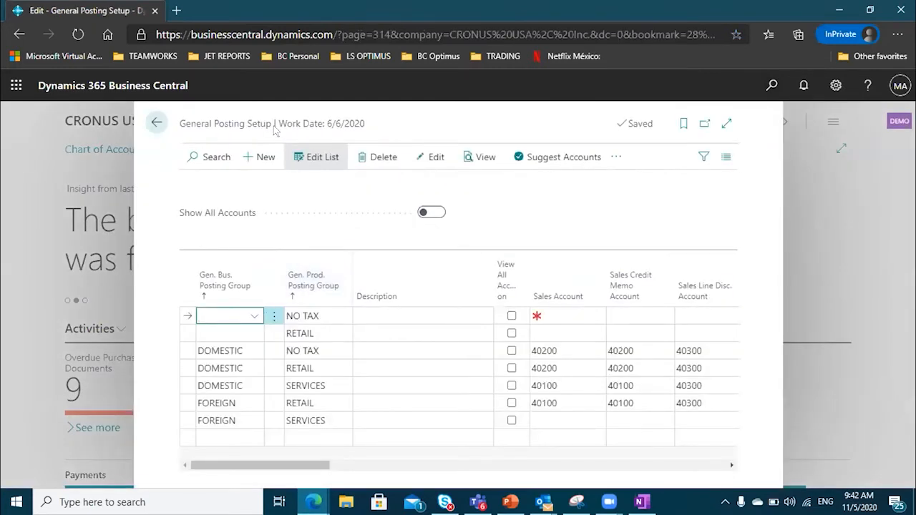
pyautogui.moveTo(170, 116); pyautogui.dragTo(271, 123)
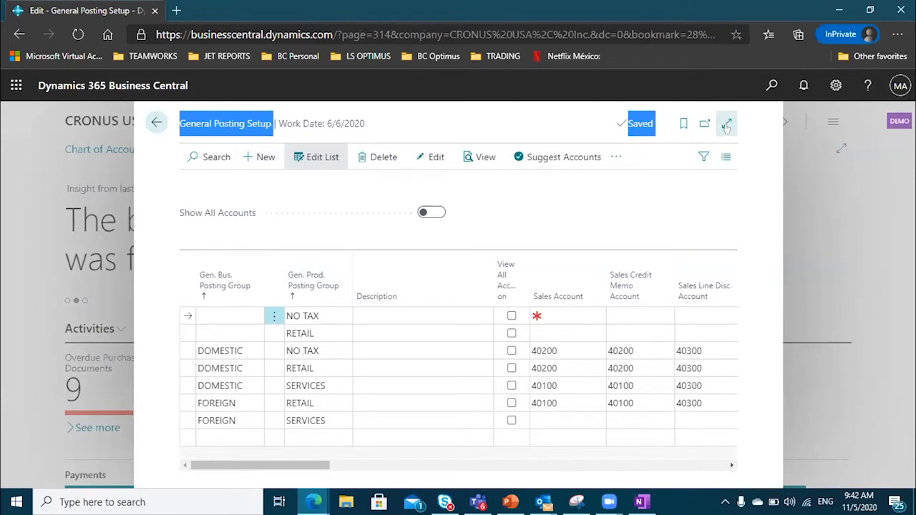
# - Examine the full list of general business posting groups from the DOMESTIC / NO TAX line, keeping DOMESTIC, and expand the General Posting Setup page
pyautogui.click(209, 352)
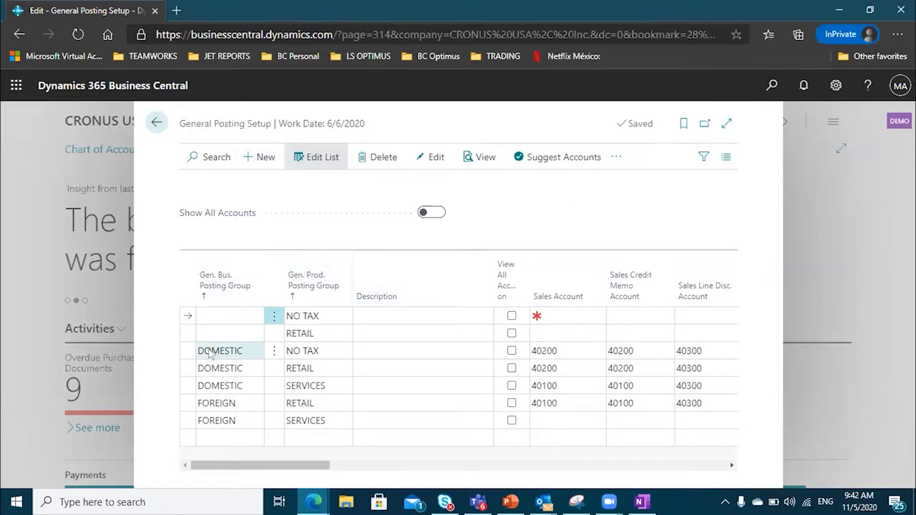
pyautogui.click(254, 349)
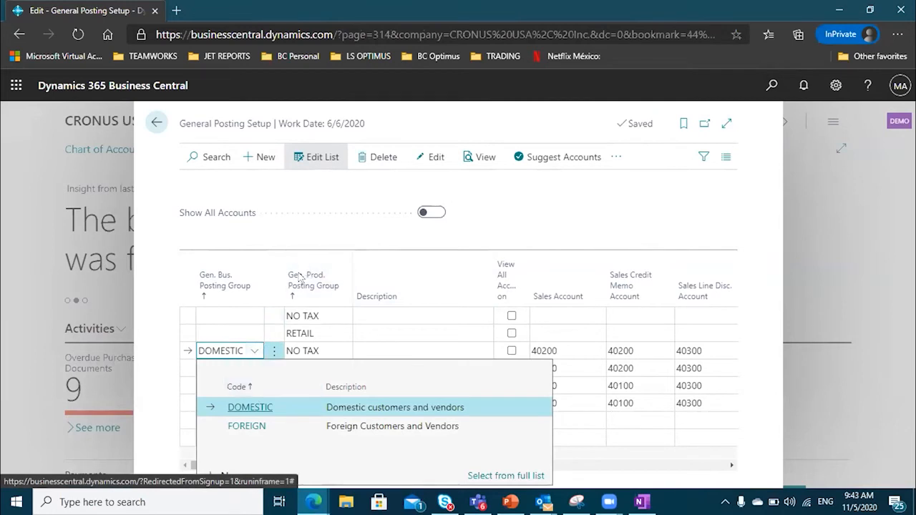
pyautogui.click(490, 477)
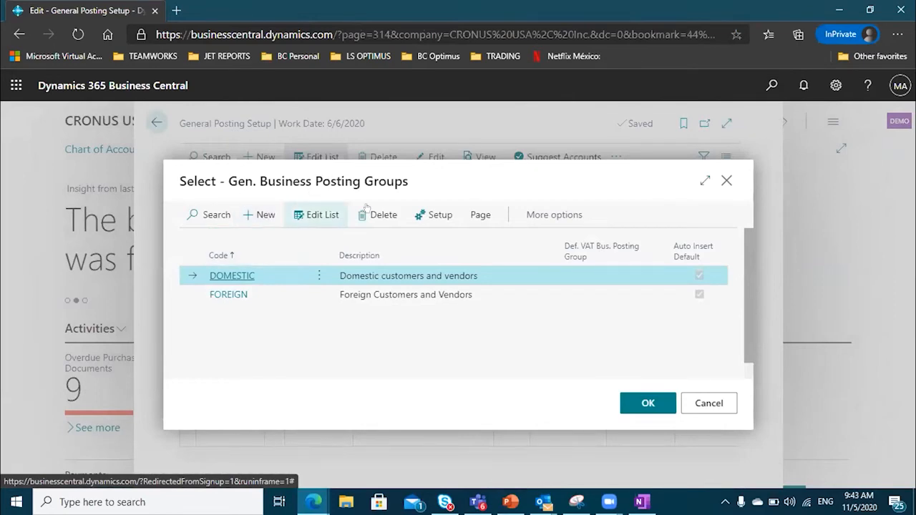
pyautogui.click(644, 403)
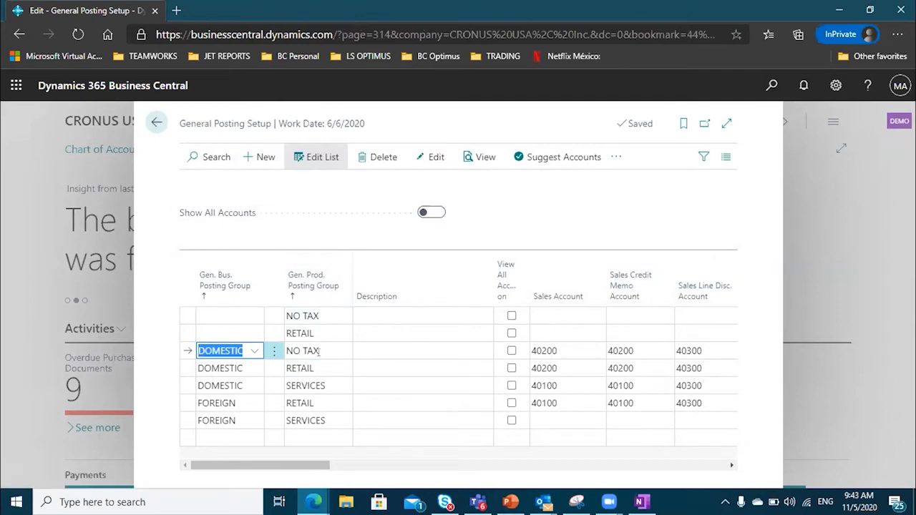
pyautogui.press('Tab')
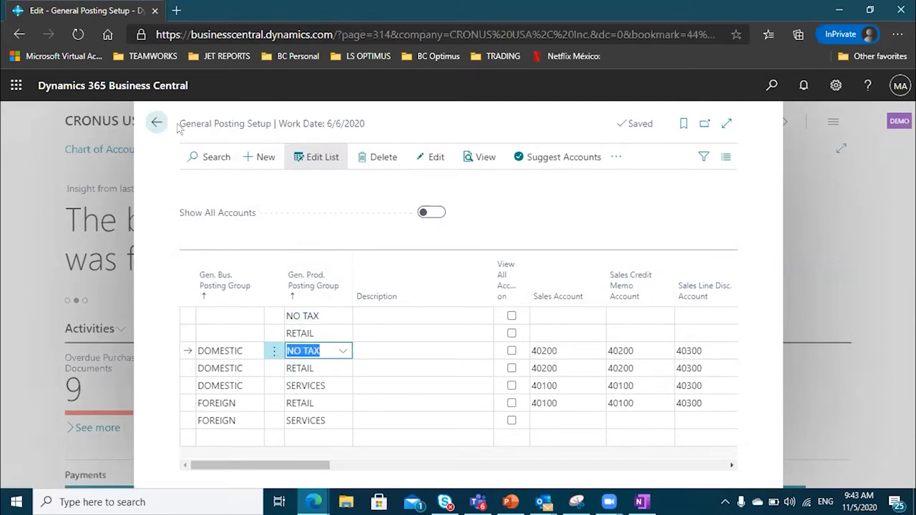
pyautogui.moveTo(179, 127); pyautogui.dragTo(271, 129)
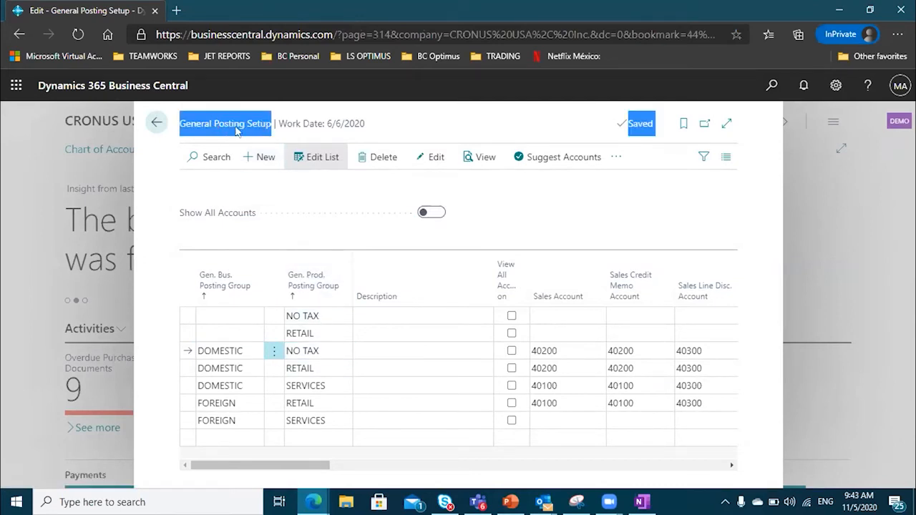
pyautogui.click(726, 126)
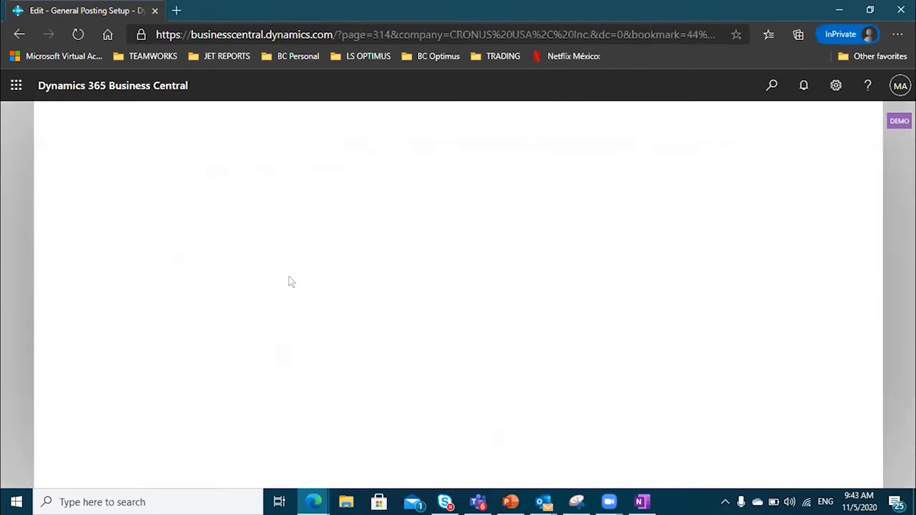
# - Look up the general business posting groups available for the DOMESTIC / NO TAX line, leaving the group as it is
pyautogui.click(148, 349)
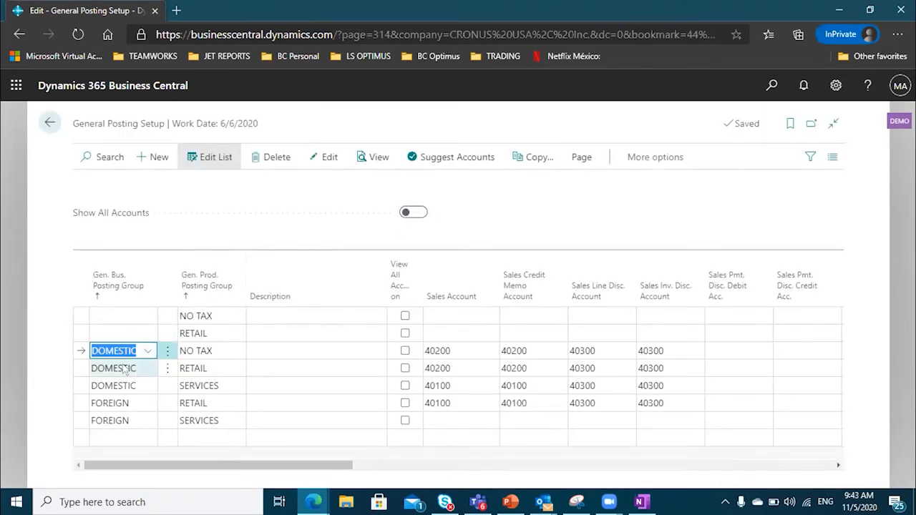
pyautogui.click(145, 350)
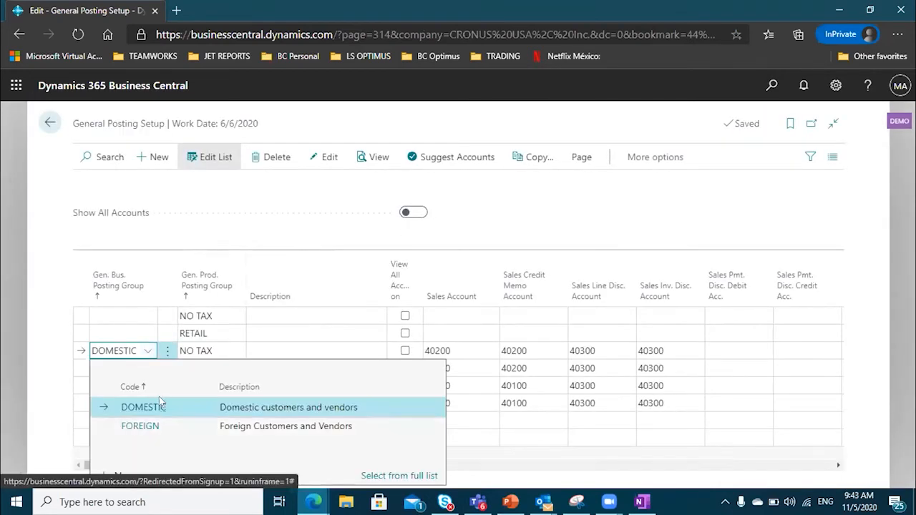
pyautogui.click(281, 200)
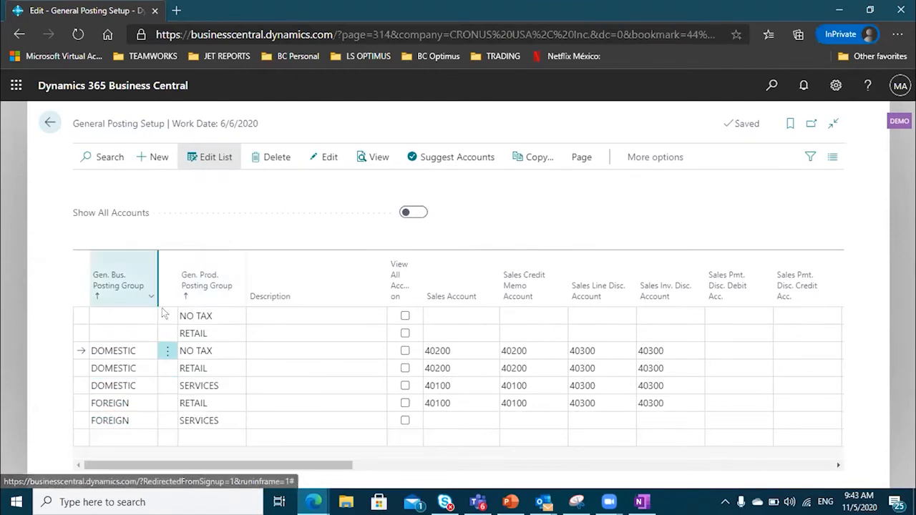
# - Read the Gen. Prod. Posting Group description and look up the product posting groups available for the DOMESTIC / NO TAX line, keeping NO TAX
pyautogui.click(117, 345)
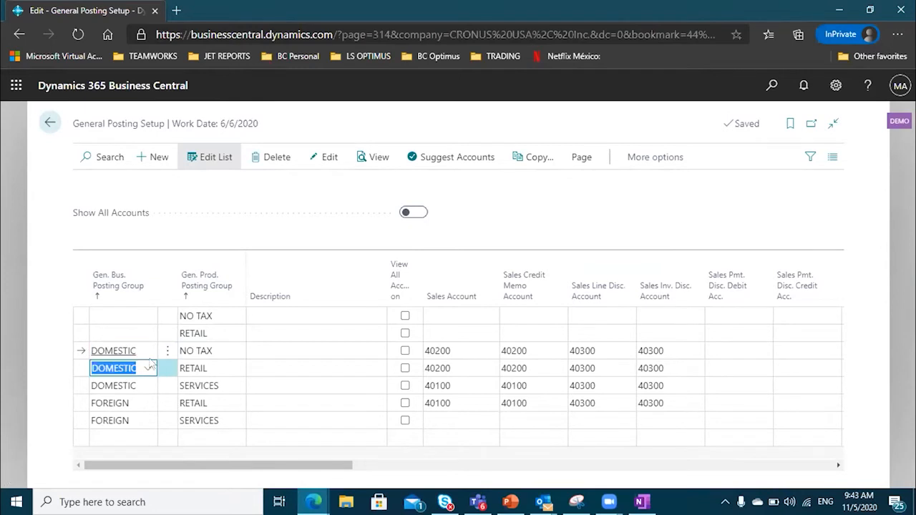
pyautogui.click(212, 350)
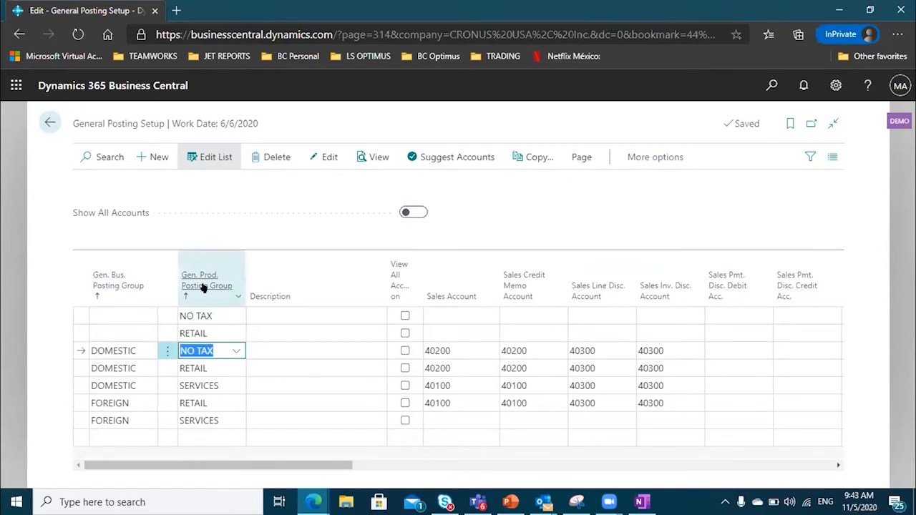
pyautogui.moveTo(202, 285)
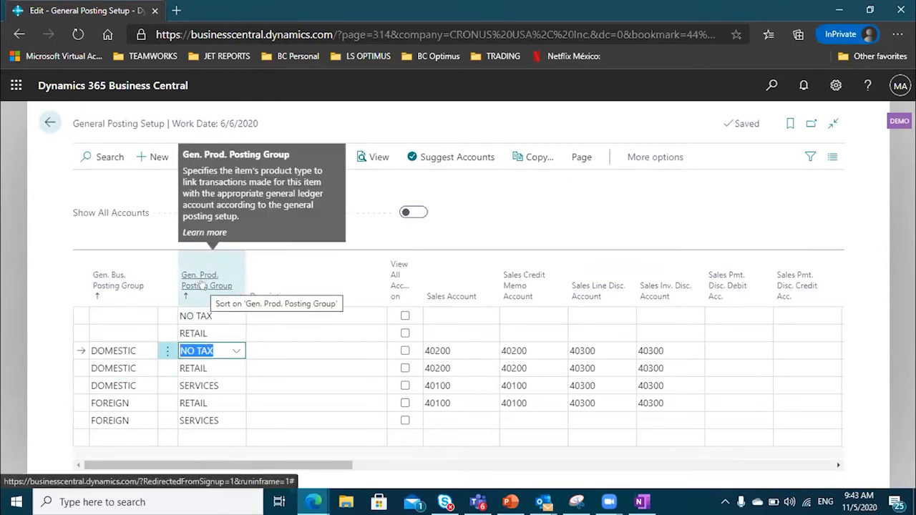
pyautogui.click(236, 350)
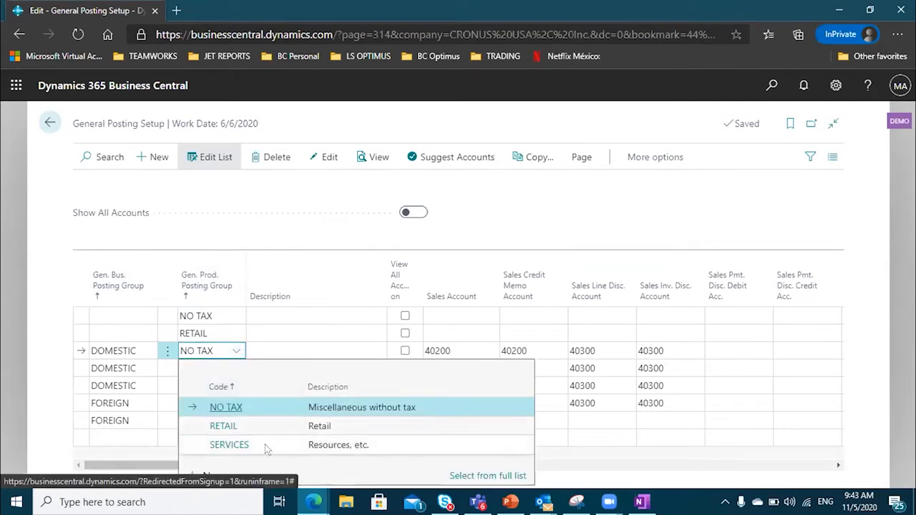
pyautogui.click(268, 200)
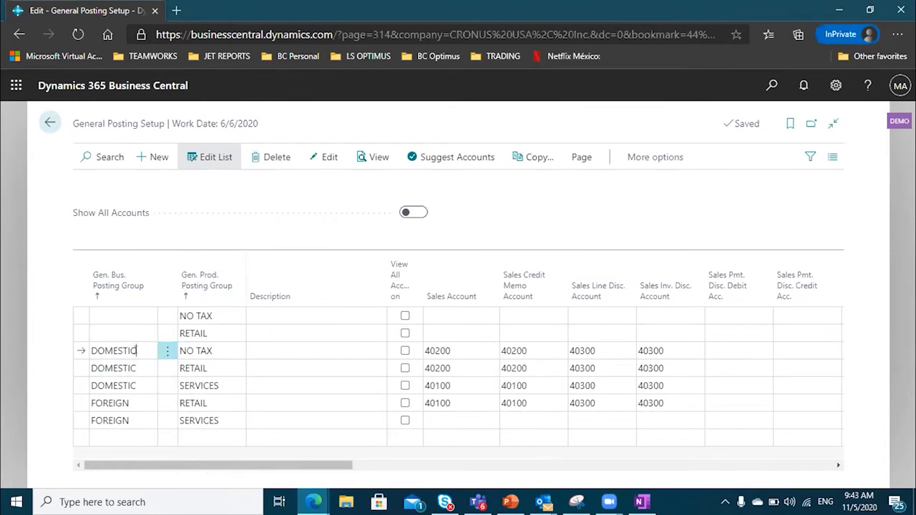
# - Examine how DOMESTIC is paired with NO TAX, RETAIL and SERVICES, consulting the product posting group choices without changing any
pyautogui.click(135, 351)
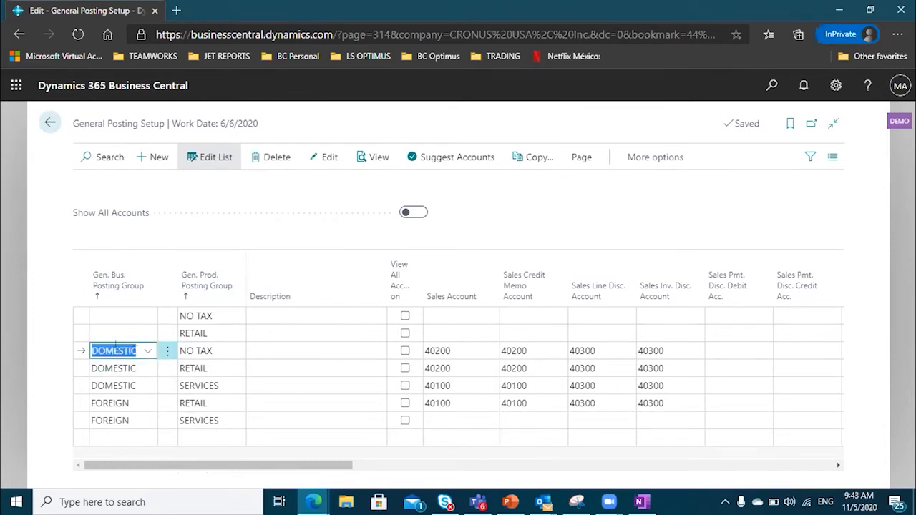
pyautogui.click(204, 350)
pyautogui.click(234, 351)
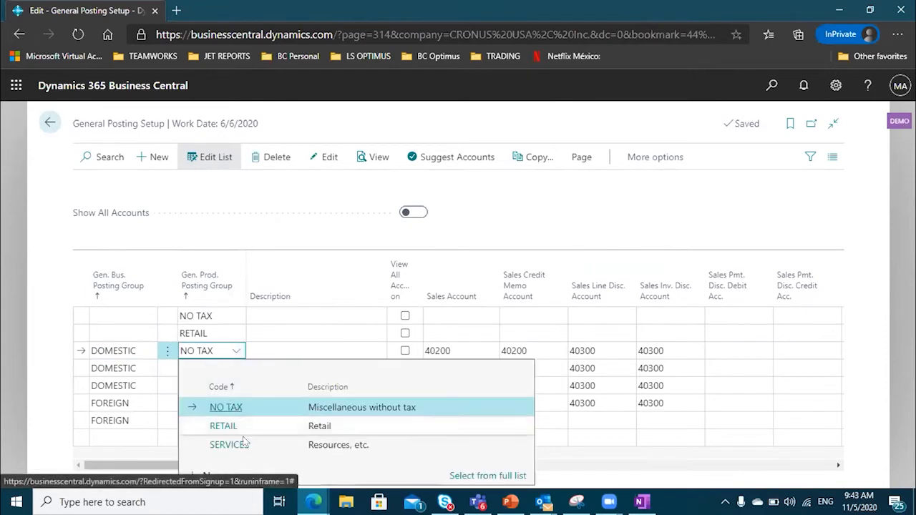
pyautogui.click(121, 351)
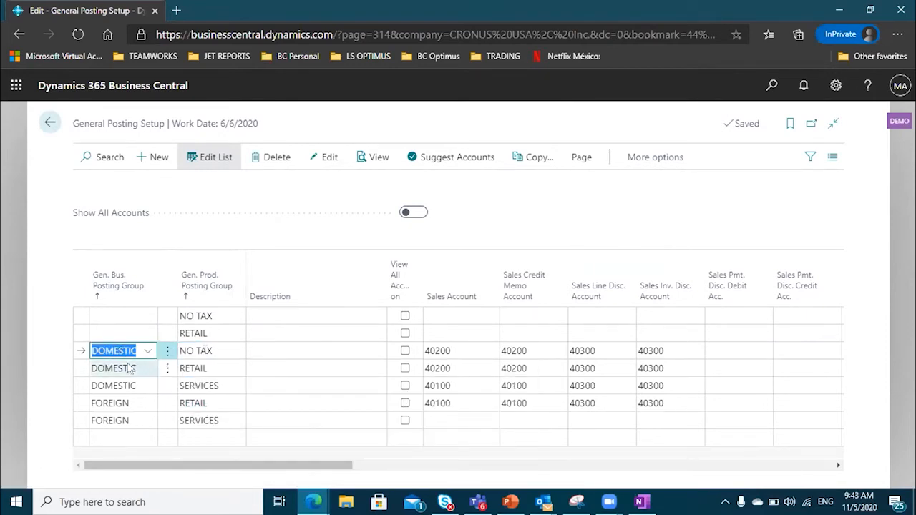
pyautogui.press('Down')
pyautogui.click(200, 364)
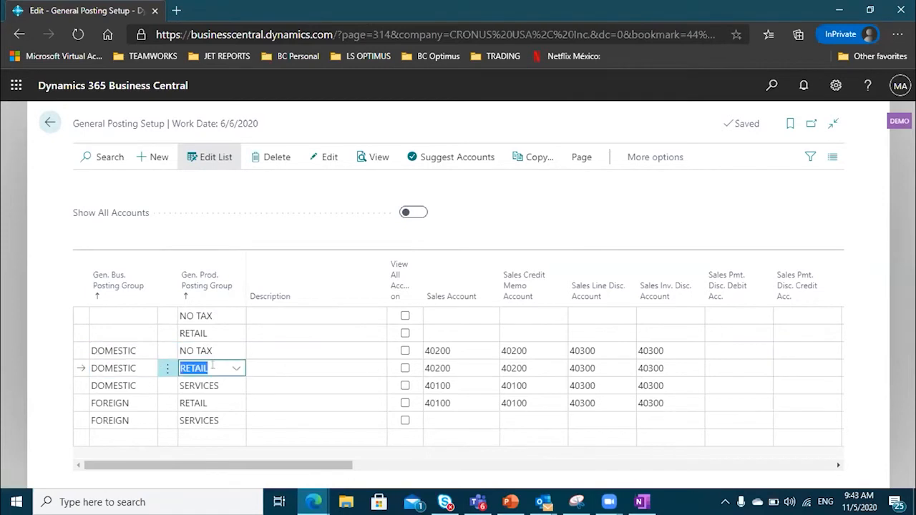
pyautogui.click(131, 381)
pyautogui.click(202, 383)
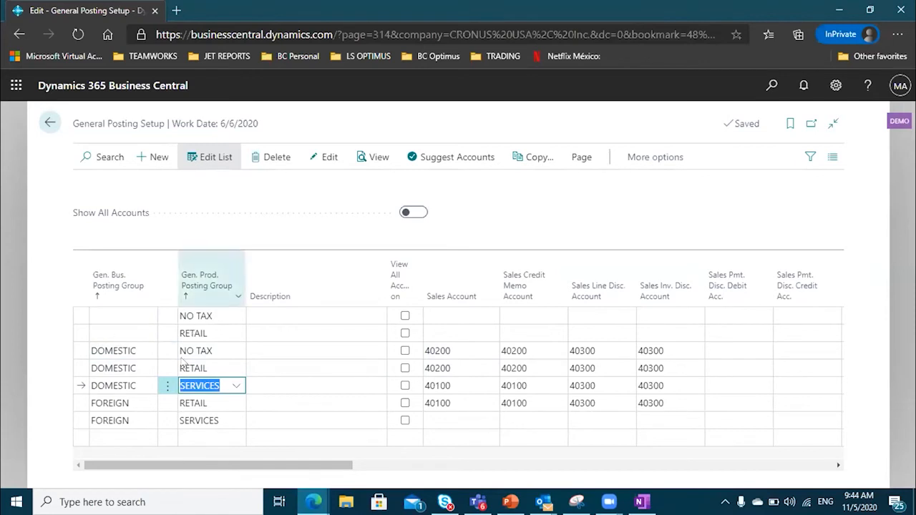
# - Compare the DOMESTIC / SERVICES and first FOREIGN lines, and review the product posting groups on the DOMESTIC lines from NO TAX to SERVICES
pyautogui.hotkey('shift', 'Tab')
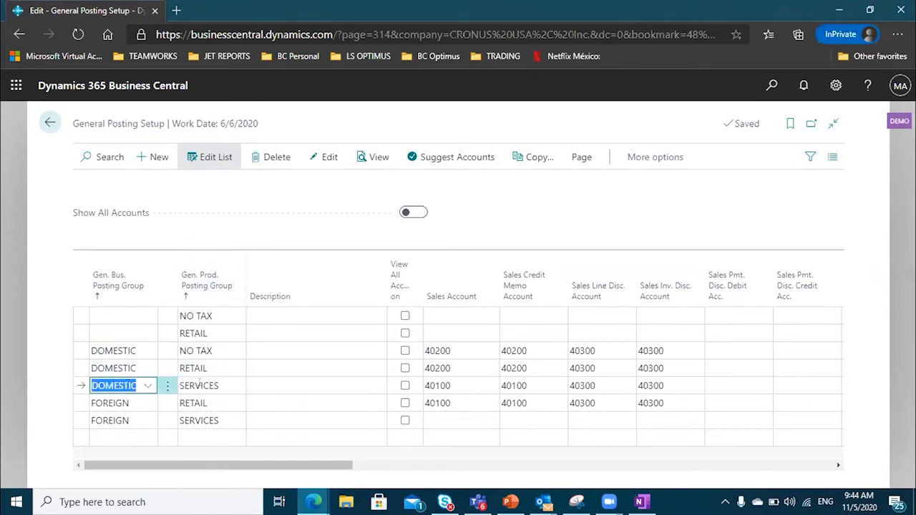
pyautogui.press('Tab')
pyautogui.click(156, 403)
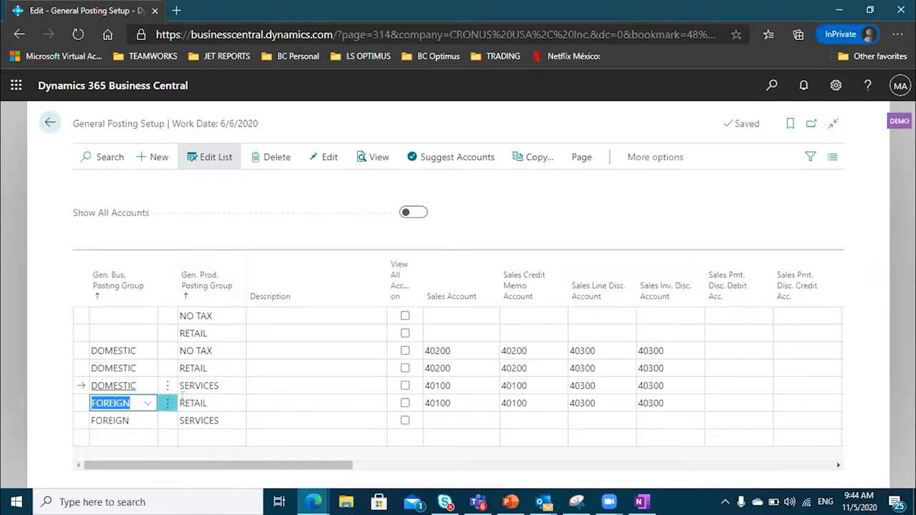
pyautogui.click(131, 352)
pyautogui.click(205, 350)
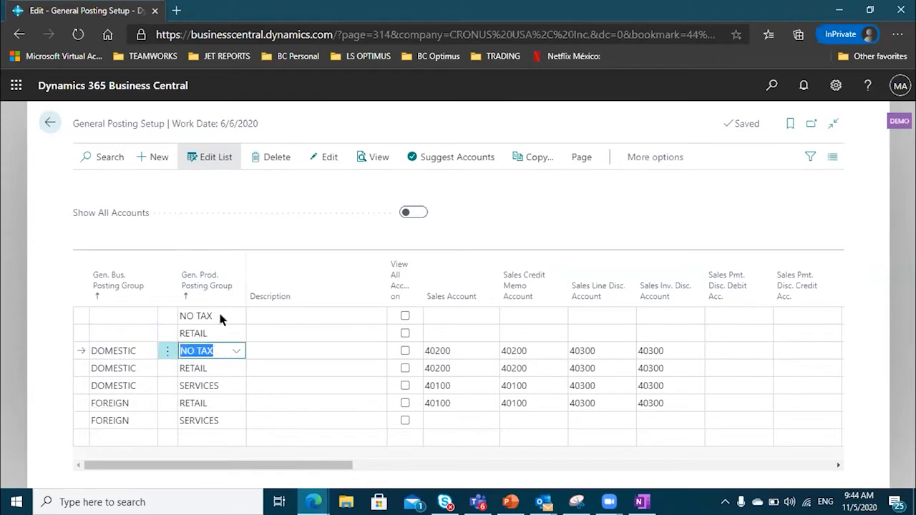
pyautogui.moveTo(216, 287)
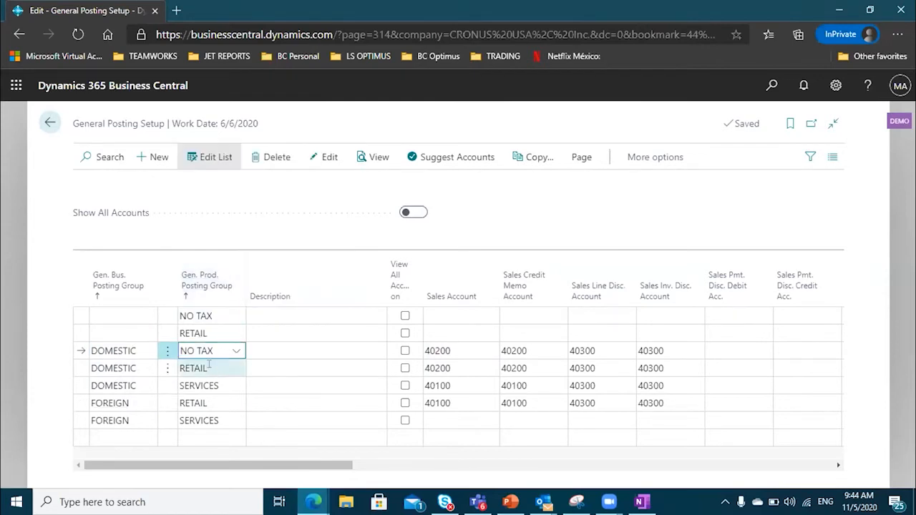
pyautogui.press('Down')
pyautogui.press('Down')
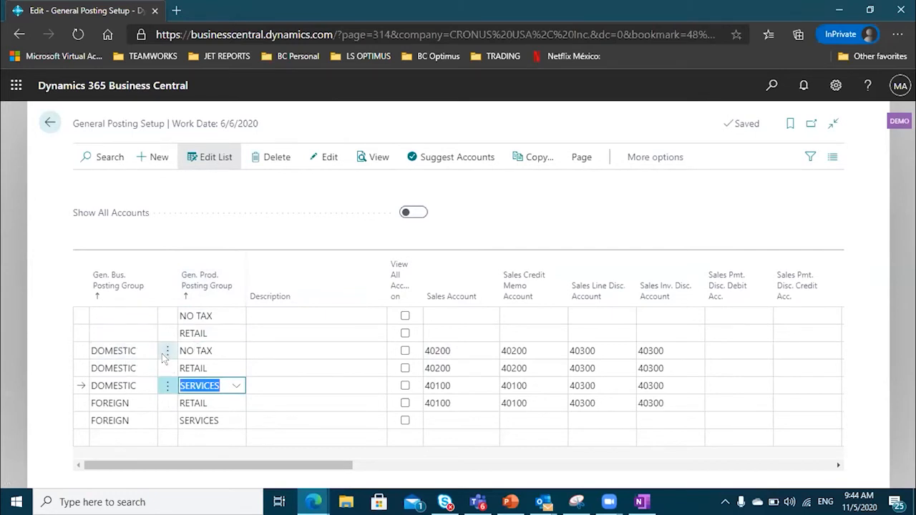
# - Review the G/L accounts available as Sales Account for the DOMESTIC / NO TAX line and close the list without choosing one
pyautogui.click(460, 349)
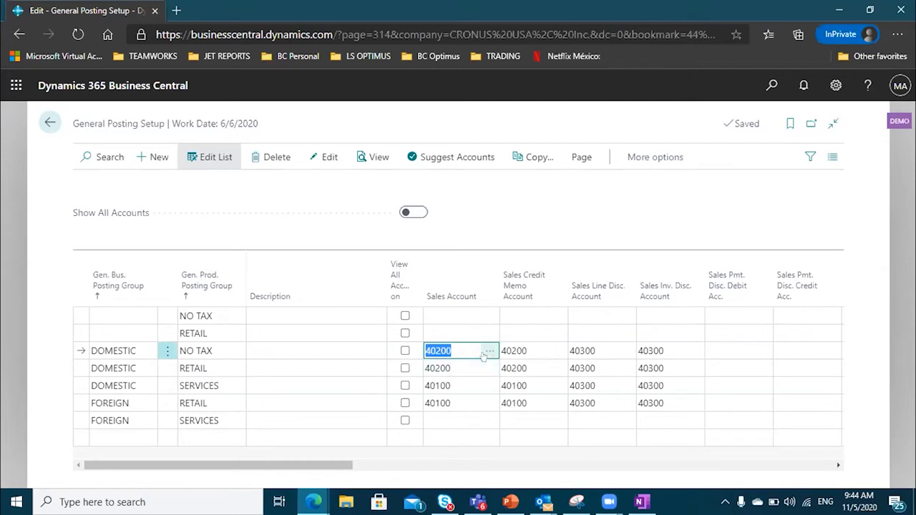
pyautogui.click(489, 351)
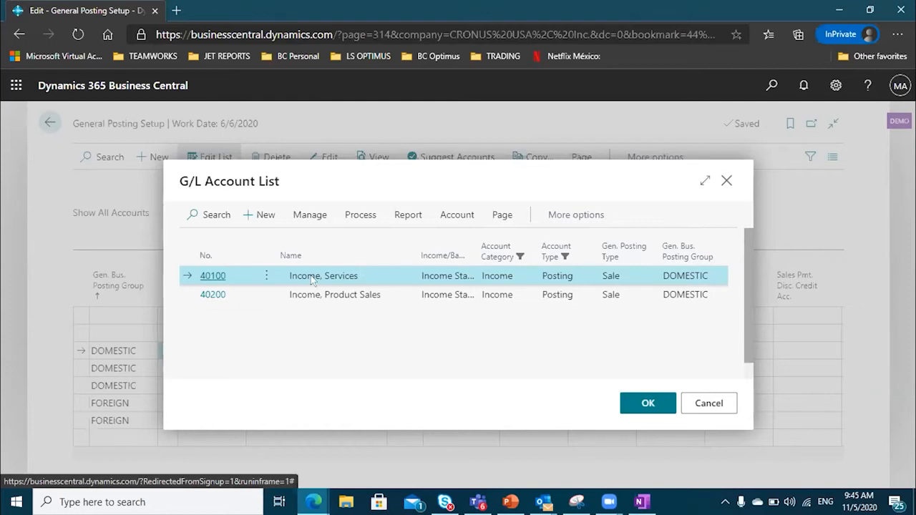
pyautogui.click(720, 402)
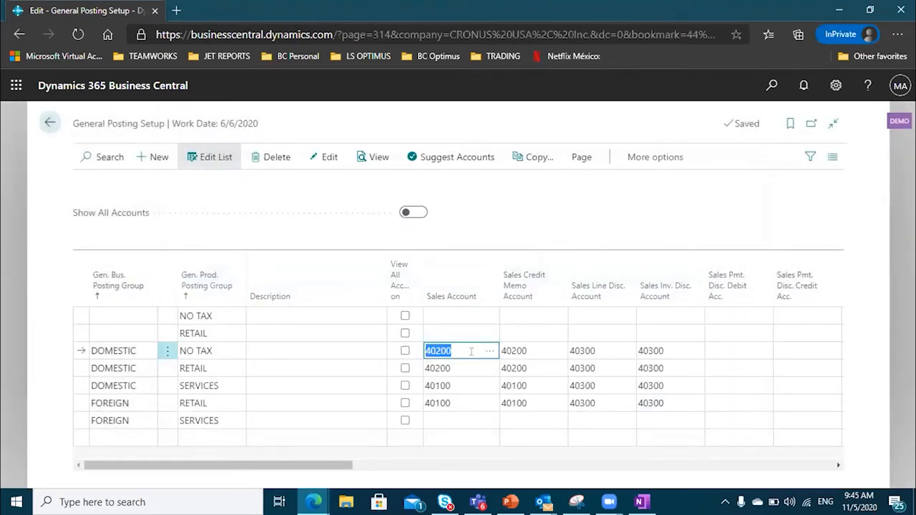
# - Inspect the DOMESTIC / RETAIL line and the G/L accounts available for its Sales Account, leaving the account as it is
pyautogui.click(202, 368)
pyautogui.hotkey('shift', 'Tab')
pyautogui.hotkey('shift', 'Tab')
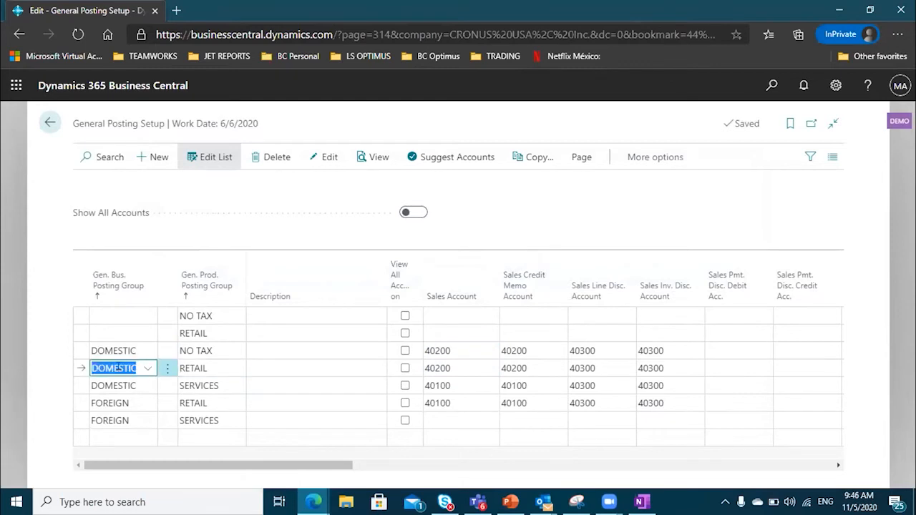
pyautogui.click(448, 367)
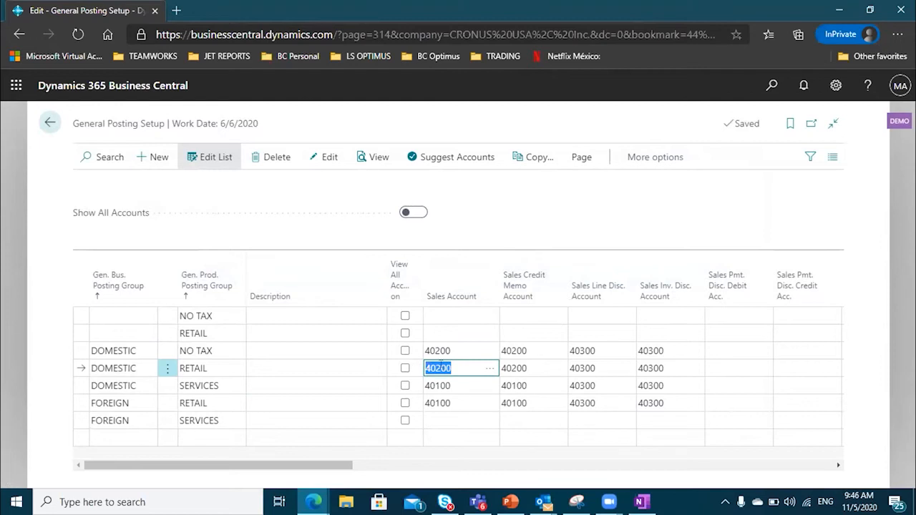
pyautogui.click(489, 368)
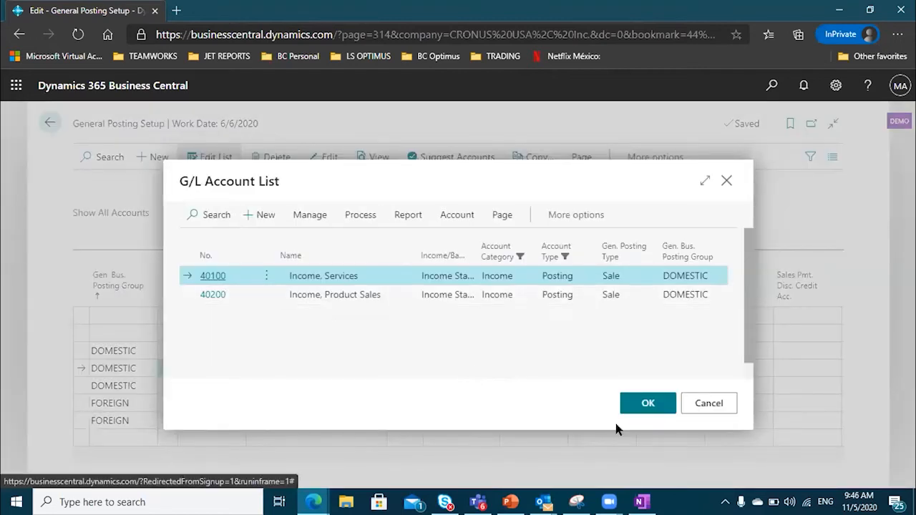
pyautogui.click(705, 410)
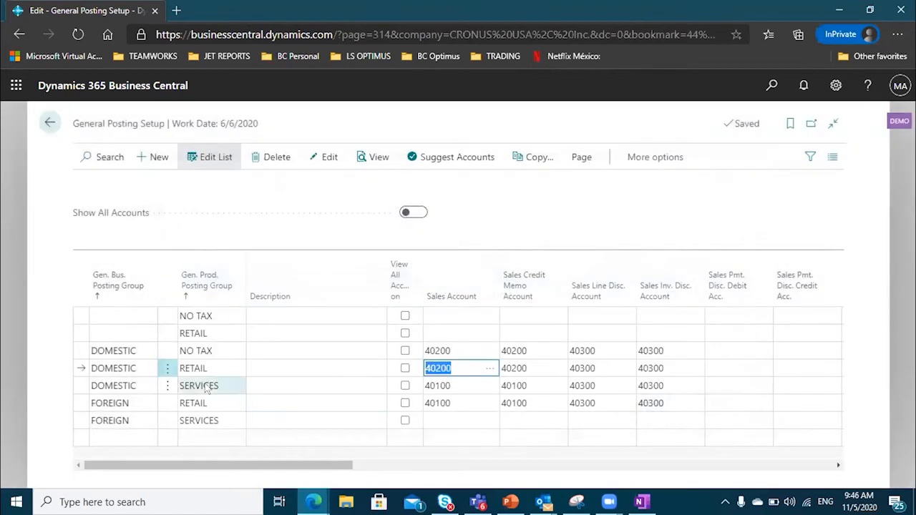
# - Inspect the G/L accounts available for the DOMESTIC / SERVICES line's Sales Account and cancel the selection
pyautogui.click(206, 387)
pyautogui.click(487, 386)
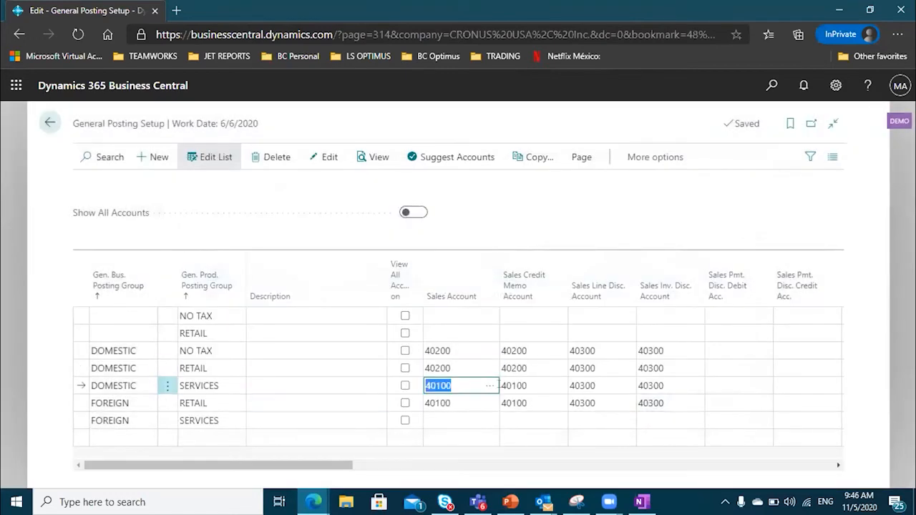
pyautogui.click(488, 387)
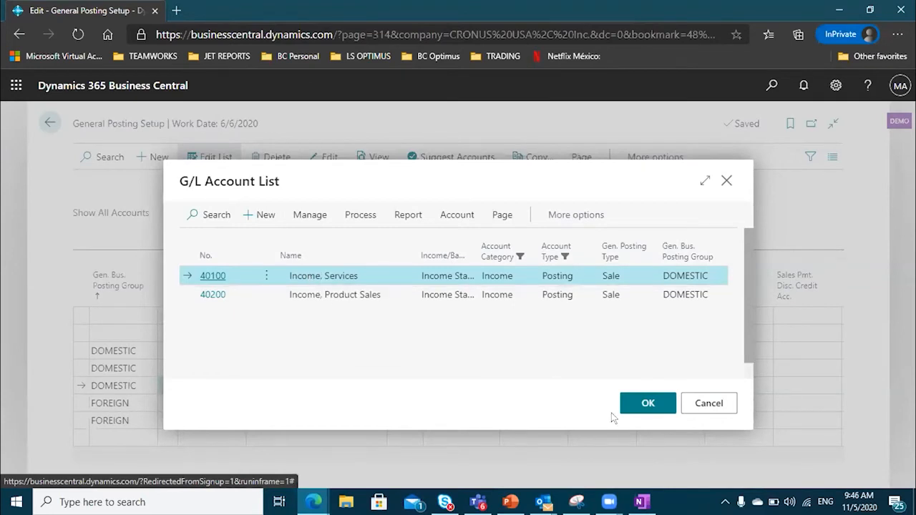
pyautogui.click(684, 404)
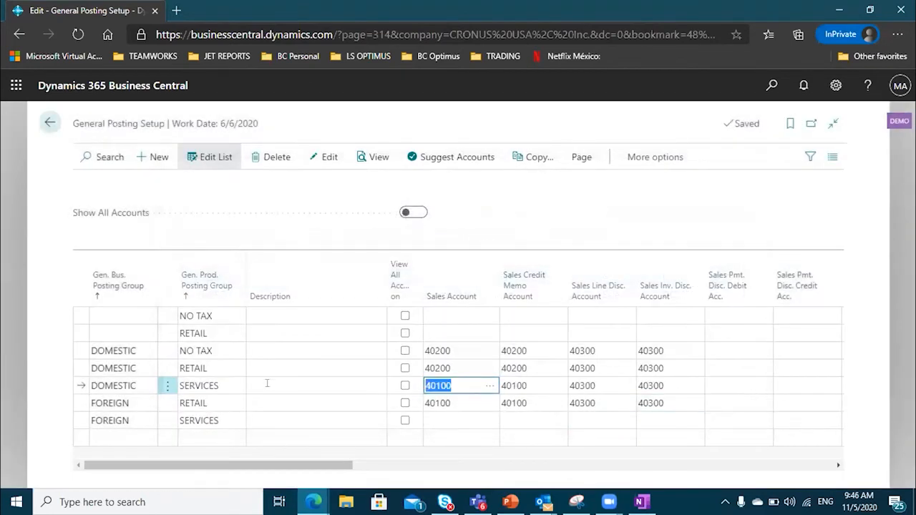
# - Compare the product posting groups and Sales Accounts of the DOMESTIC / RETAIL and DOMESTIC / SERVICES lines
pyautogui.click(209, 368)
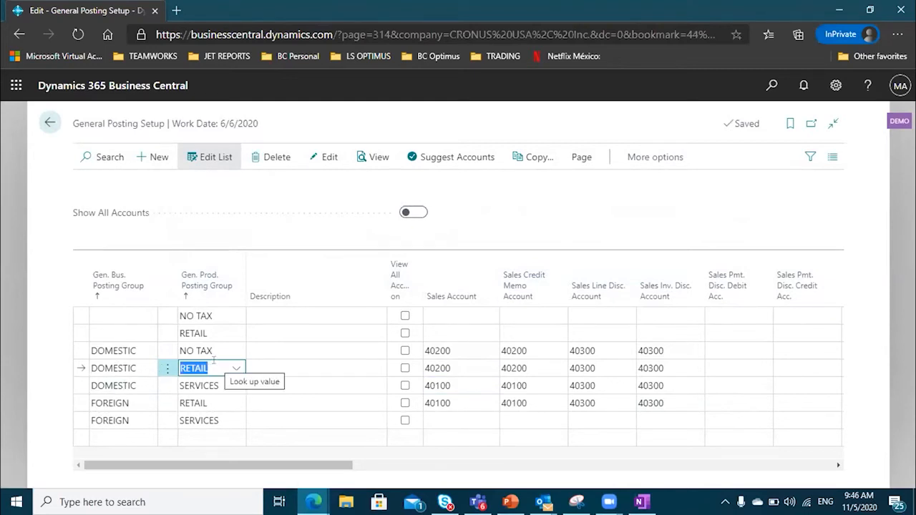
pyautogui.press('Down')
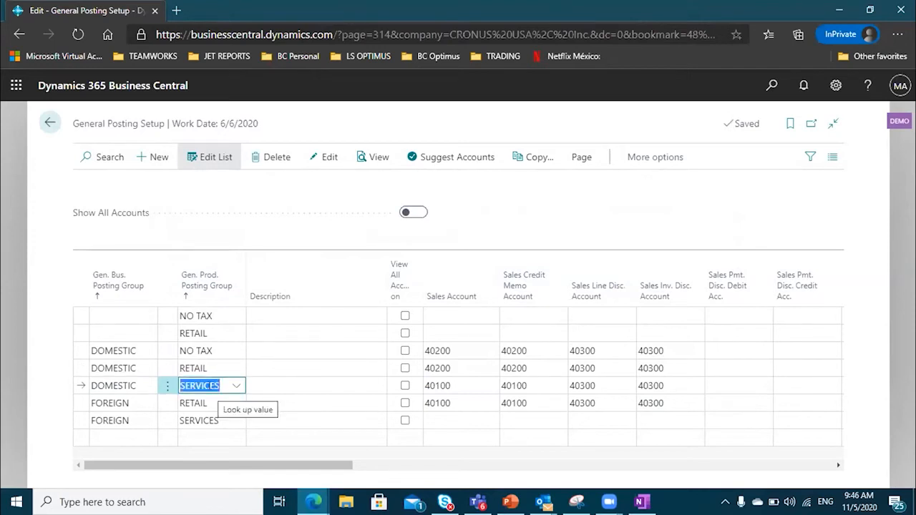
pyautogui.click(462, 368)
pyautogui.click(450, 385)
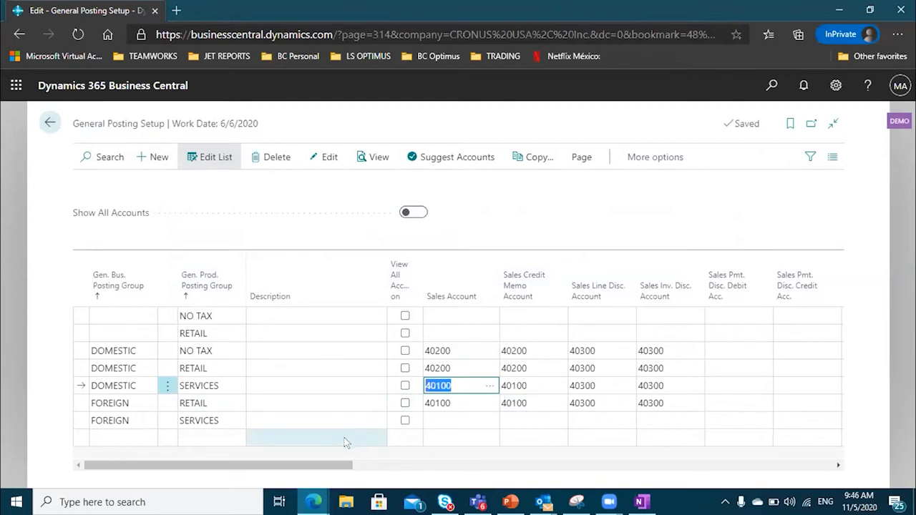
# - Examine the sales credit memo, line discount and invoice discount account columns, through to the sales payment discount debit account description
pyautogui.moveTo(526, 284)
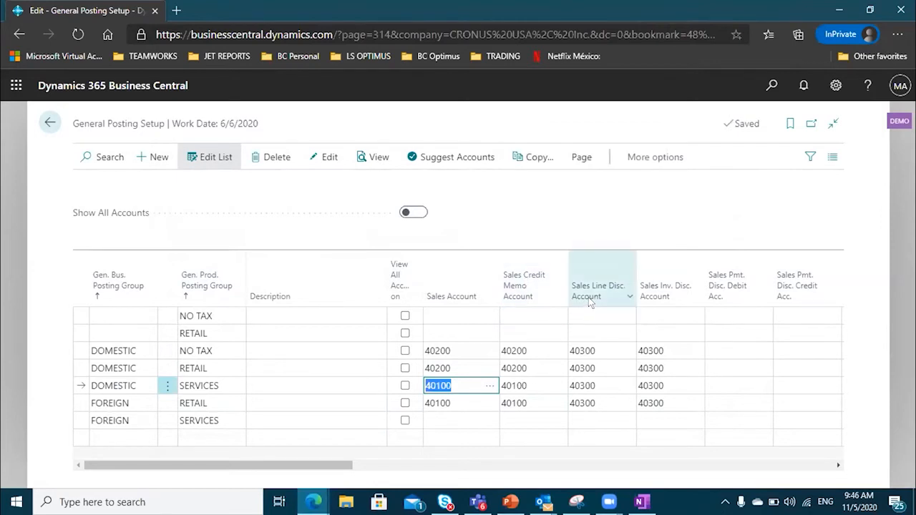
pyautogui.moveTo(589, 298)
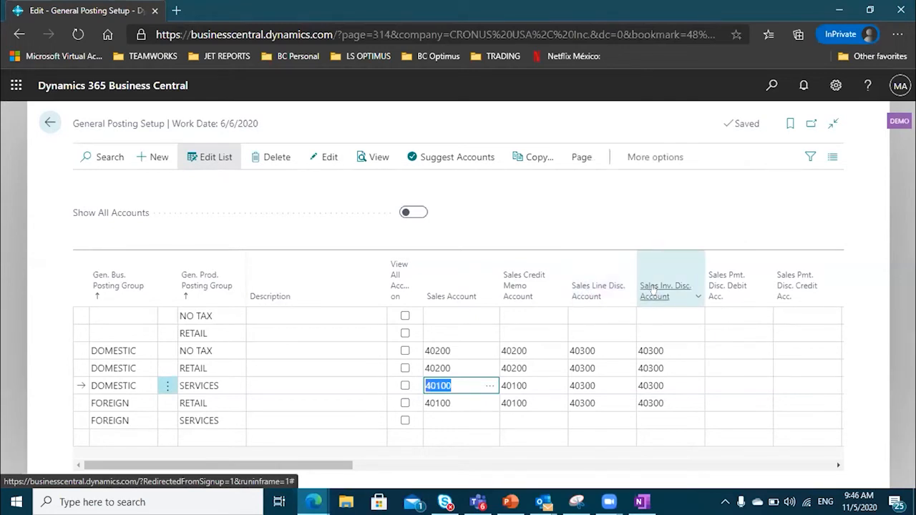
pyautogui.moveTo(652, 290)
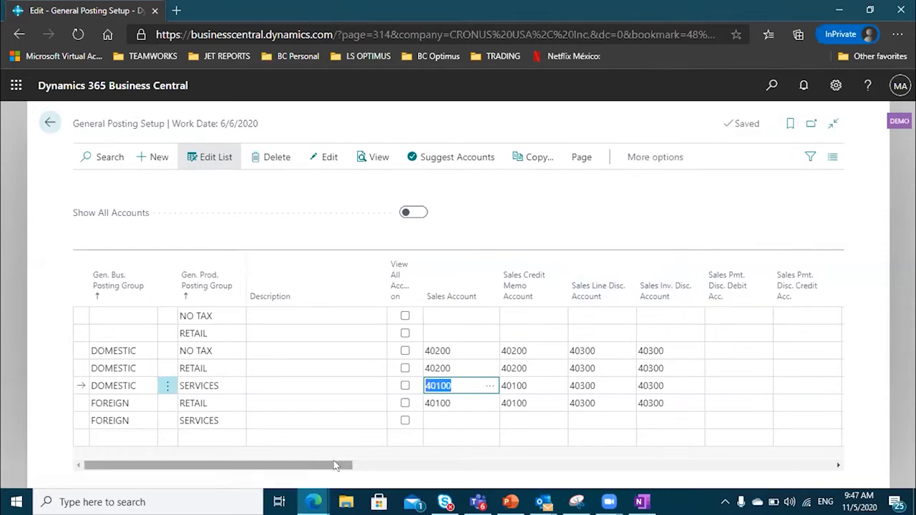
pyautogui.moveTo(333, 465); pyautogui.dragTo(395, 465)
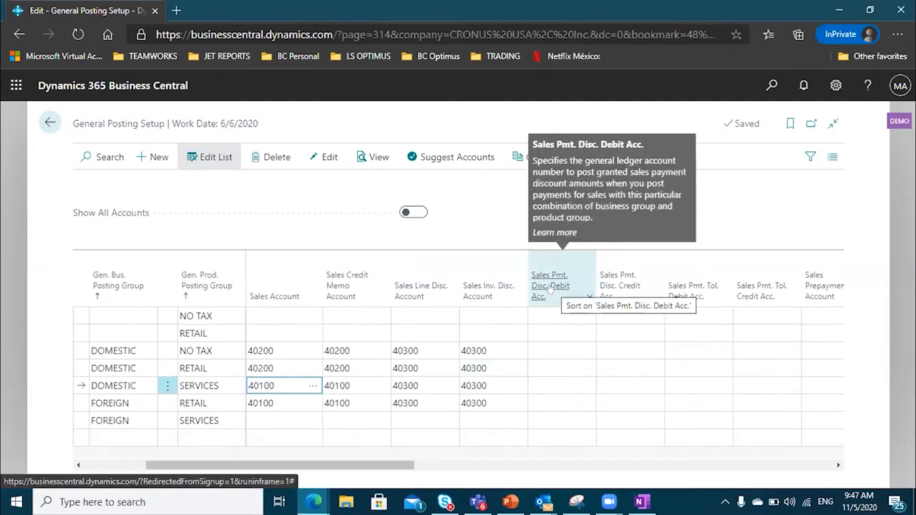
# - Examine the purchase, purchase credit memo and purchase line discount account columns, including the DOMESTIC / SERVICES line's accounts
pyautogui.moveTo(380, 466); pyautogui.dragTo(558, 410)
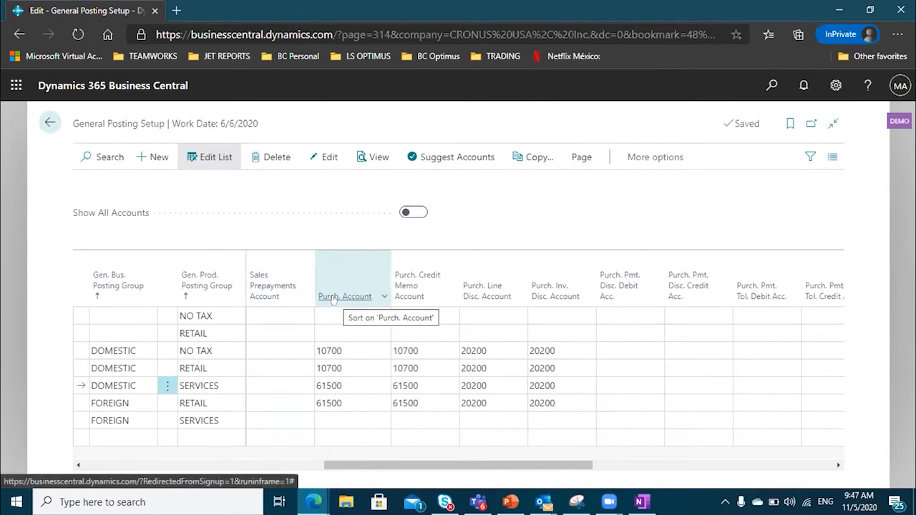
pyautogui.moveTo(333, 300)
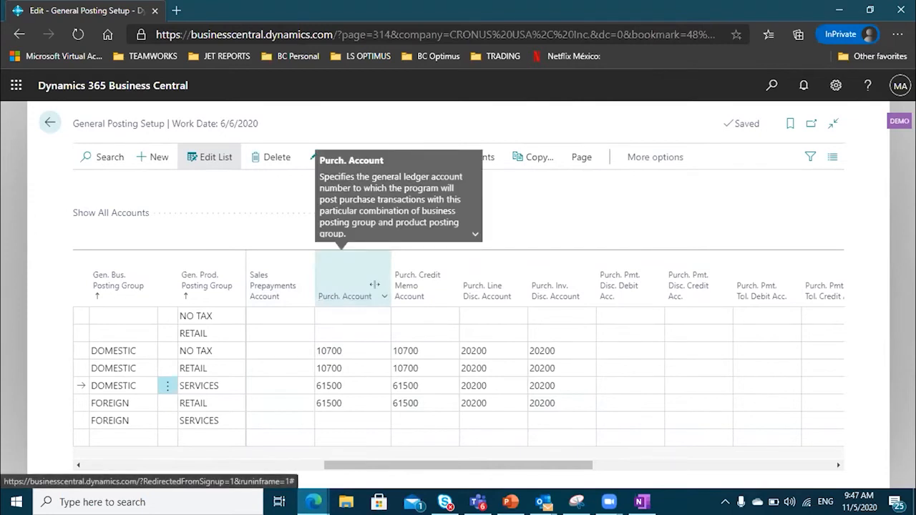
pyautogui.moveTo(398, 292)
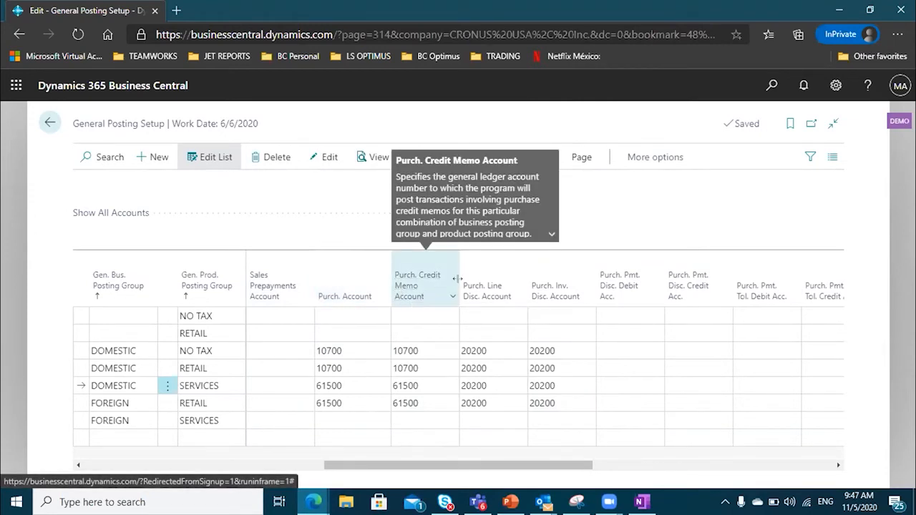
pyautogui.moveTo(483, 289)
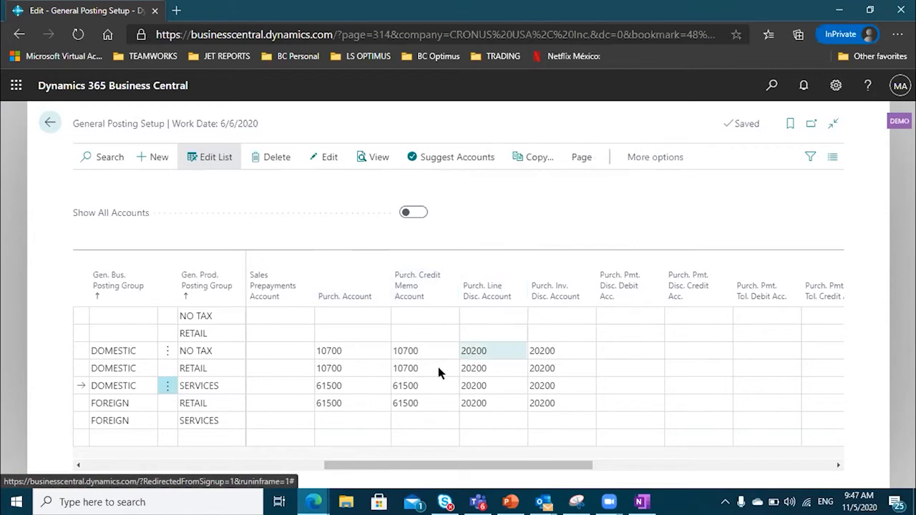
pyautogui.click(348, 386)
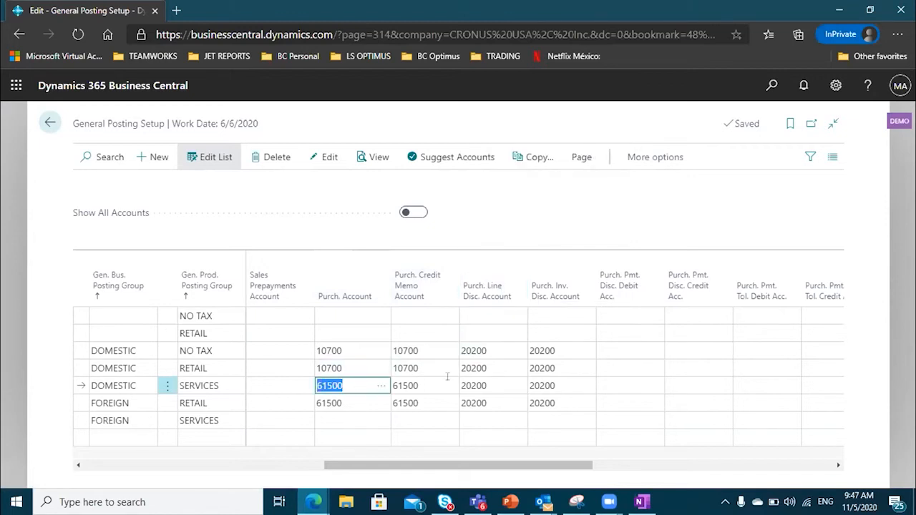
pyautogui.click(492, 381)
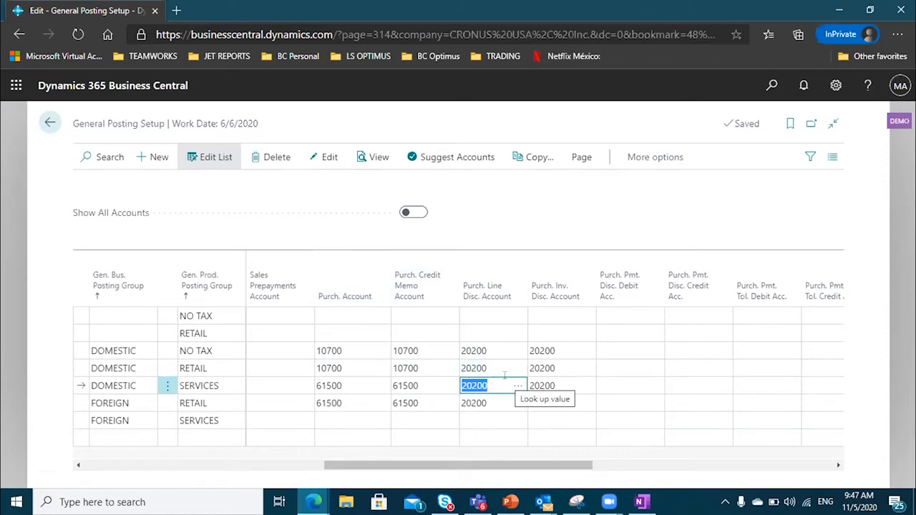
# - Compare the COGS Accounts of the blank-business-group RETAIL, DOMESTIC / NO TAX and DOMESTIC / RETAIL lines
pyautogui.hscroll(5, 628, 443)
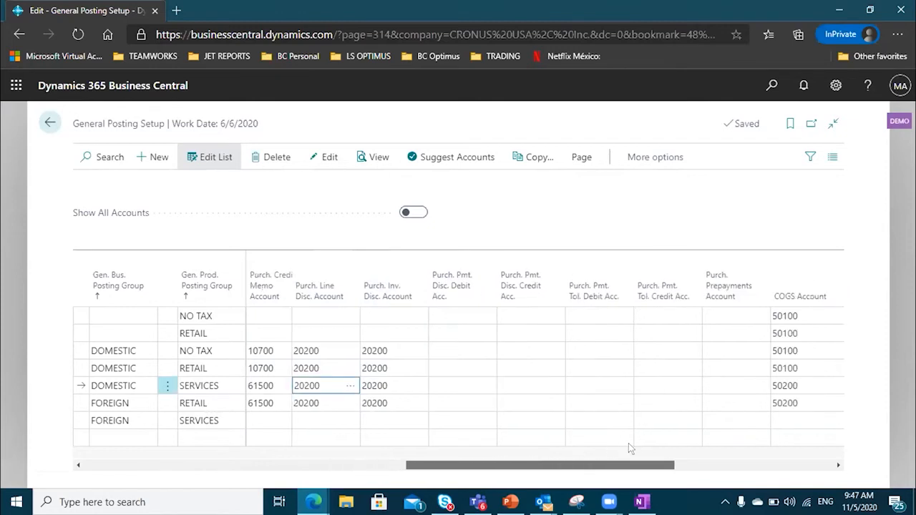
pyautogui.hscroll(5, 664, 443)
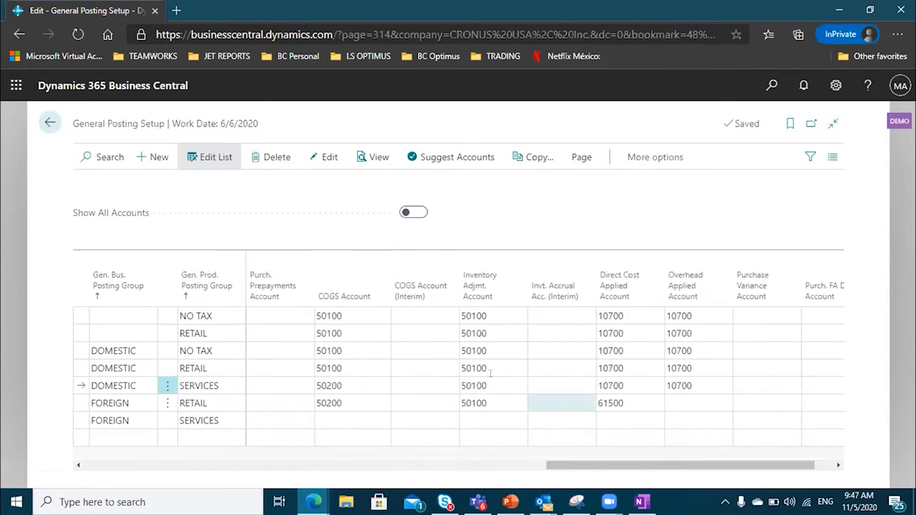
pyautogui.click(348, 333)
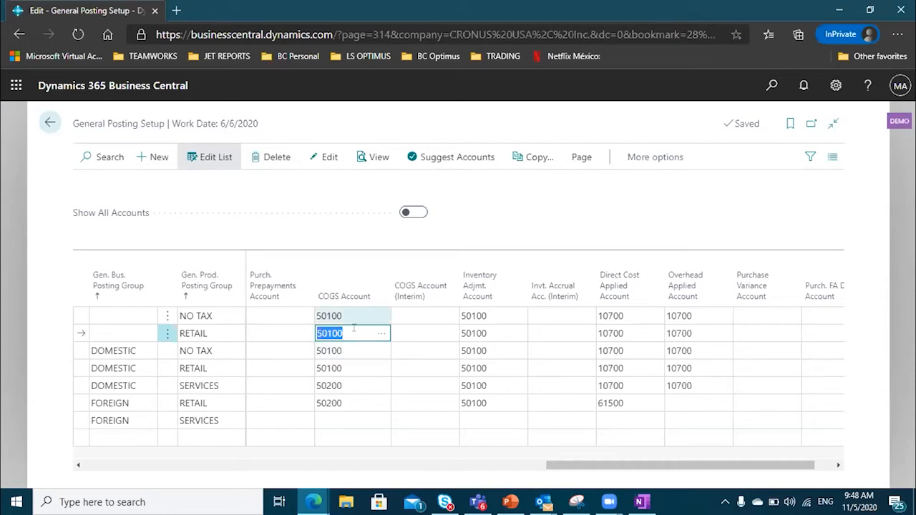
pyautogui.click(346, 350)
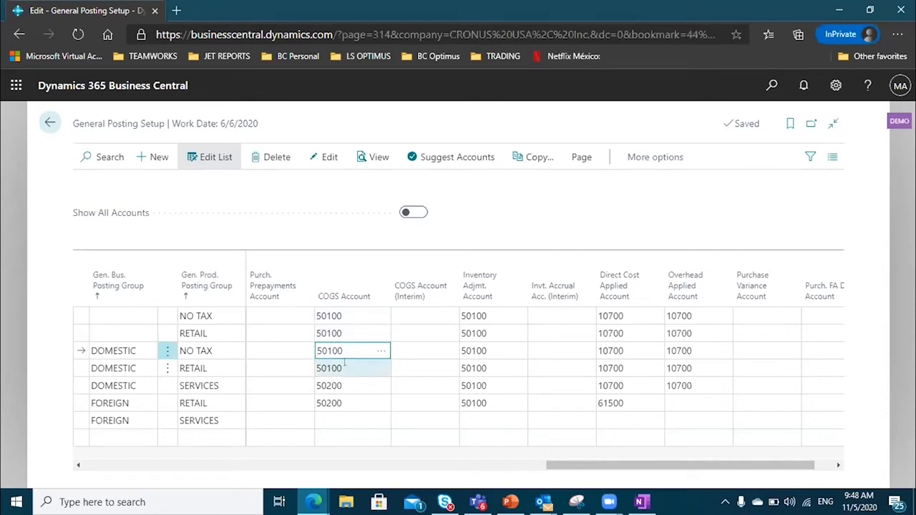
pyautogui.click(344, 367)
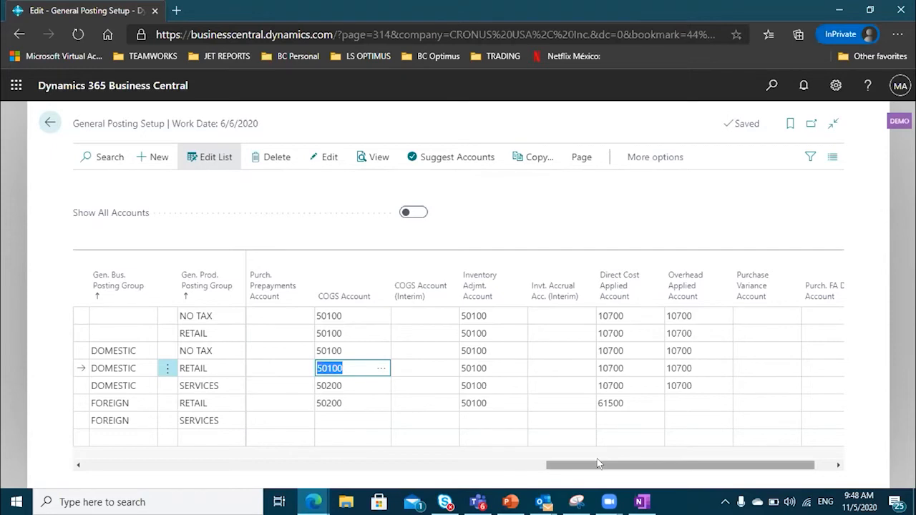
# - Compare the Purch. Accounts of the DOMESTIC lines for NO TAX, RETAIL and SERVICES
pyautogui.moveTo(601, 465); pyautogui.dragTo(358, 482)
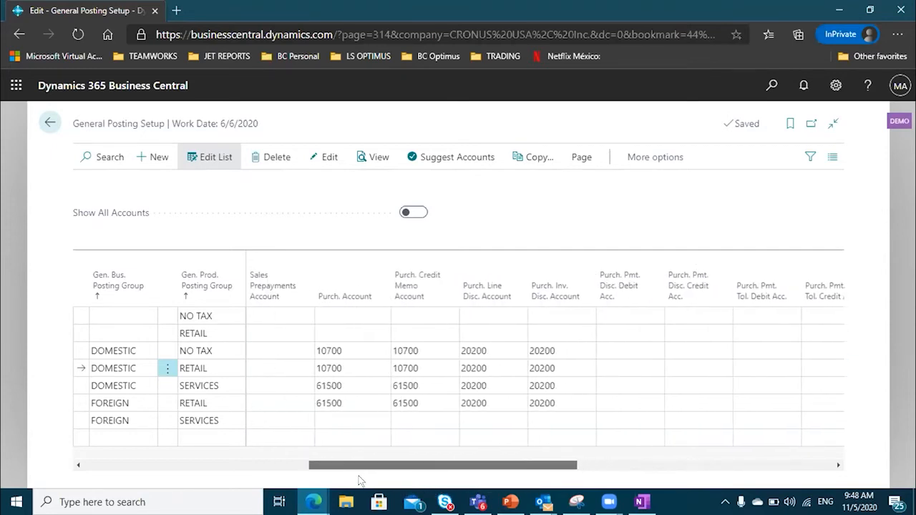
pyautogui.click(347, 352)
pyautogui.click(350, 368)
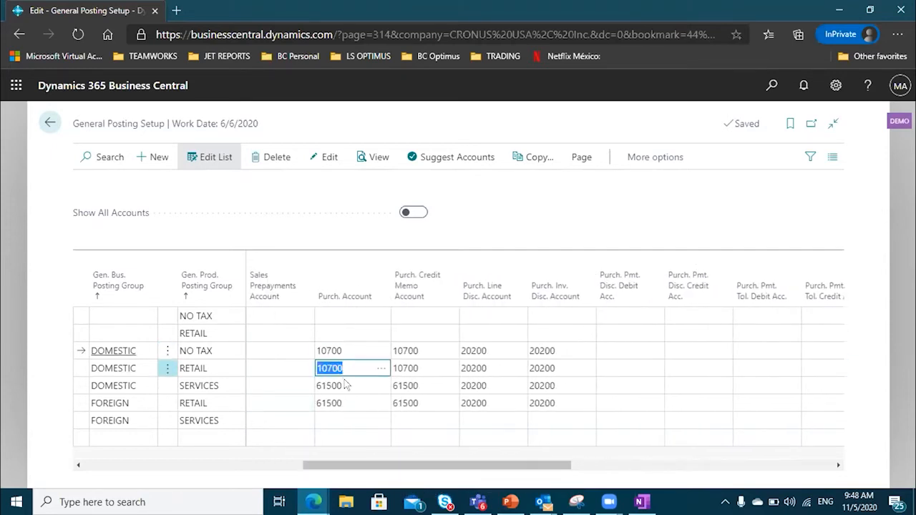
pyautogui.click(344, 383)
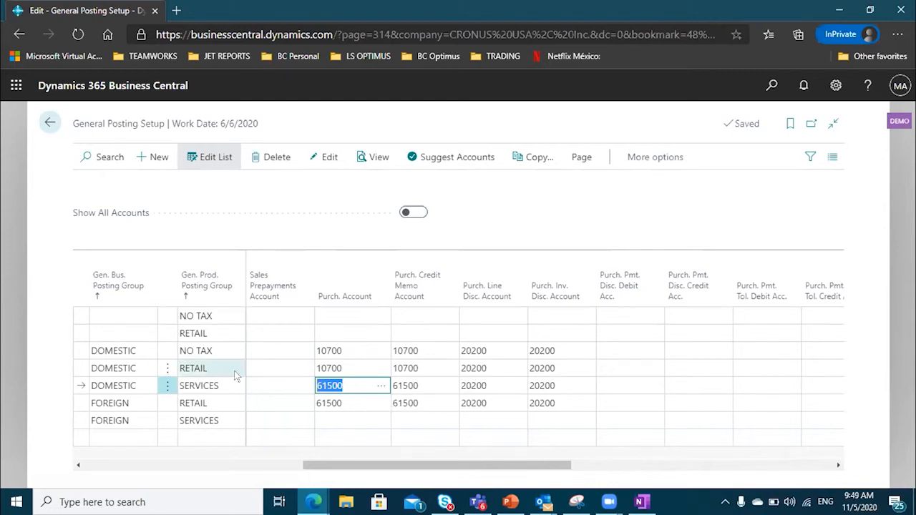
pyautogui.click(344, 363)
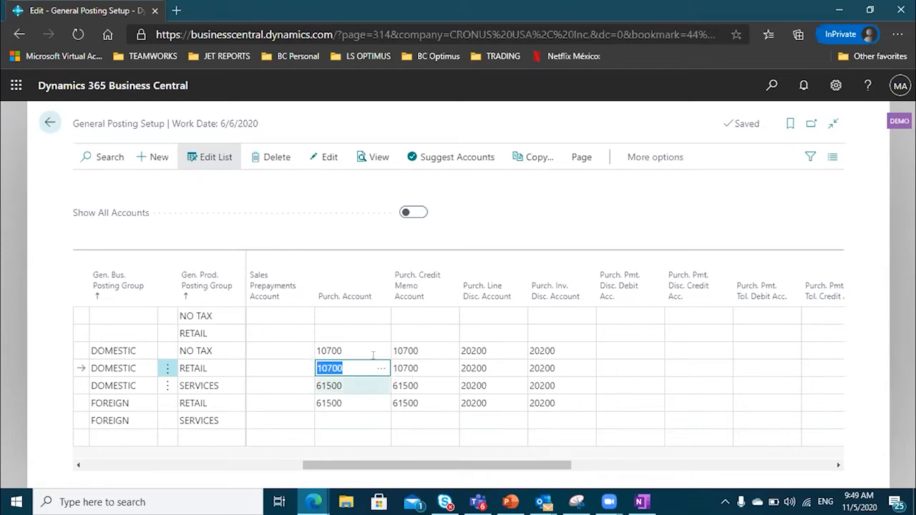
pyautogui.moveTo(348, 366); pyautogui.dragTo(290, 366)
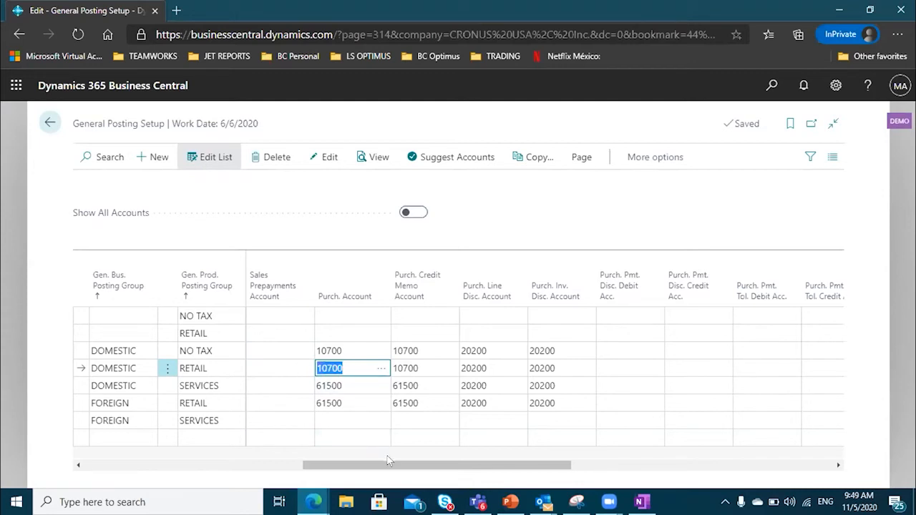
# - Inspect the DOMESTIC / RETAIL line's Direct Cost Applied Account and read the column's description
pyautogui.moveTo(395, 465); pyautogui.dragTo(646, 465)
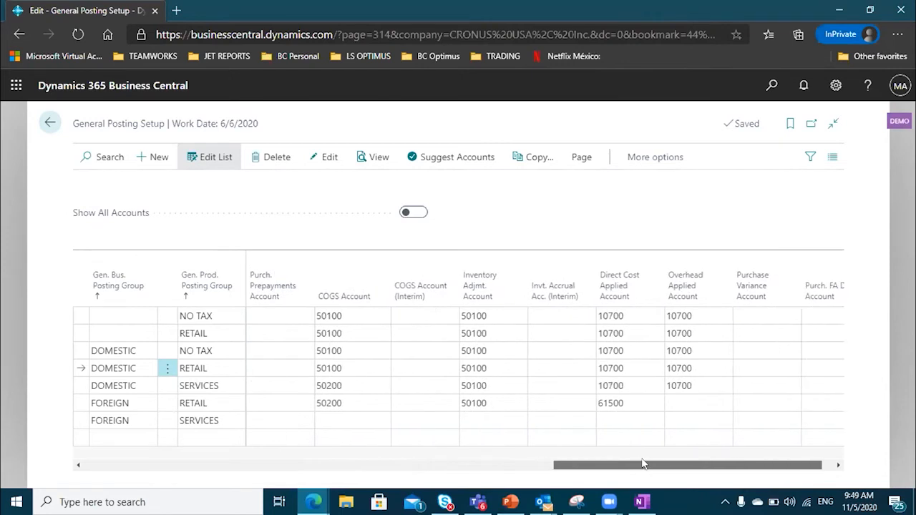
pyautogui.click(624, 368)
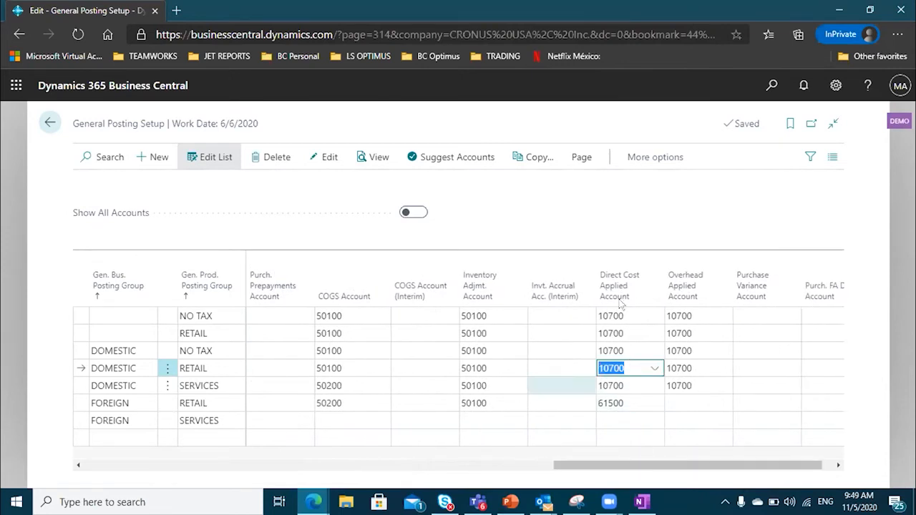
pyautogui.moveTo(622, 287)
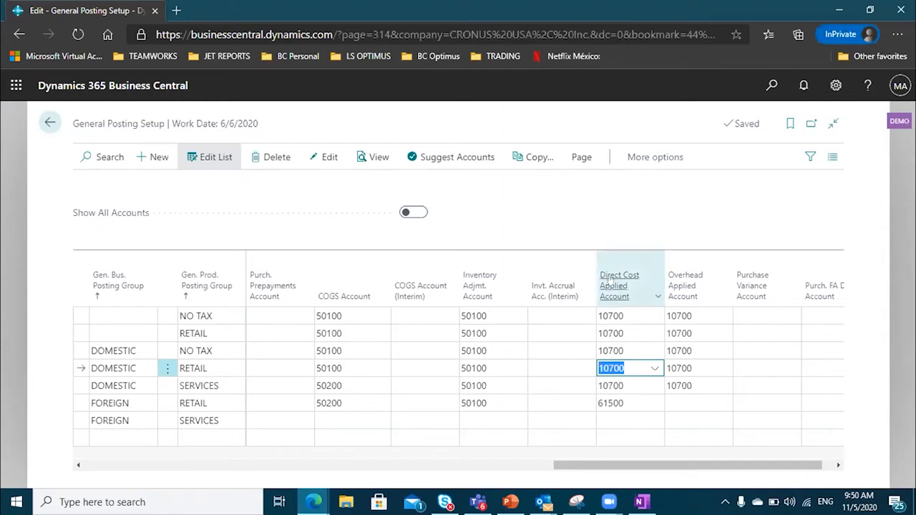
pyautogui.moveTo(611, 285)
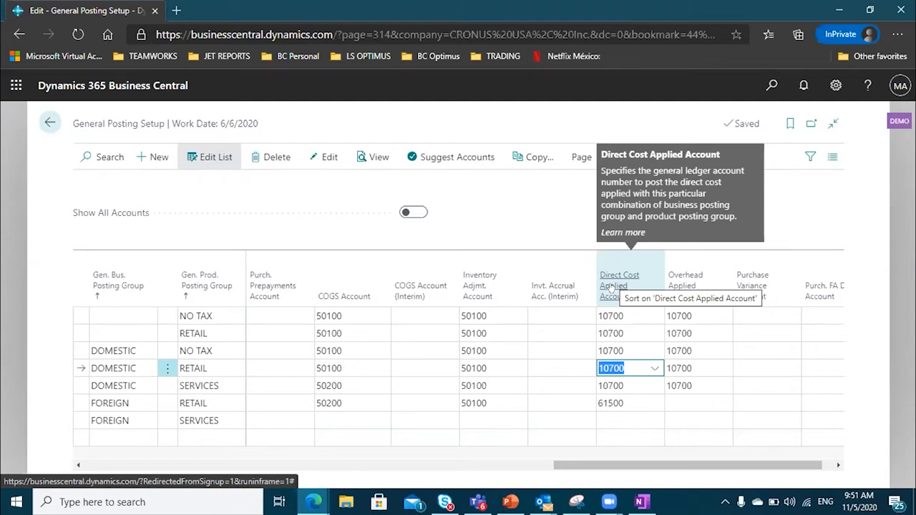
# - Leave the General Posting Setup and open the Vendors list by searching for "vendor"
pyautogui.click(63, 123)
pyautogui.moveTo(63, 125); pyautogui.dragTo(168, 116)
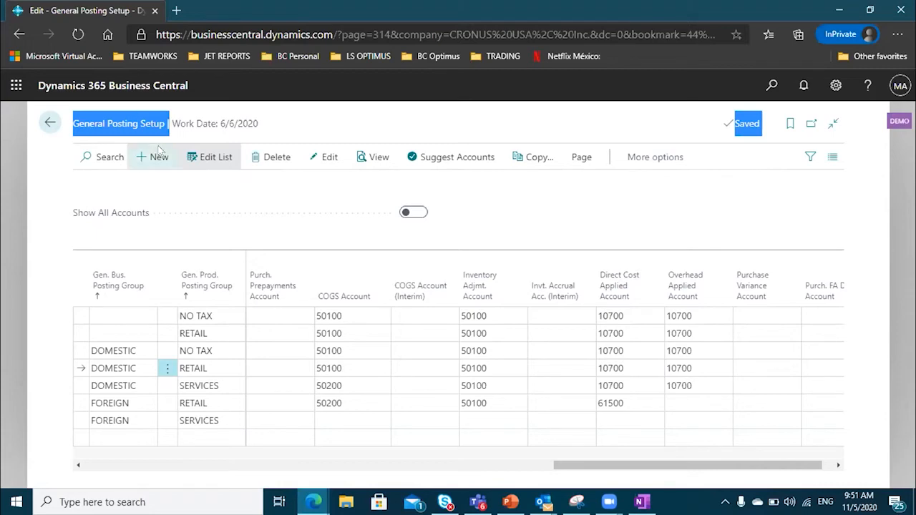
pyautogui.click(41, 118)
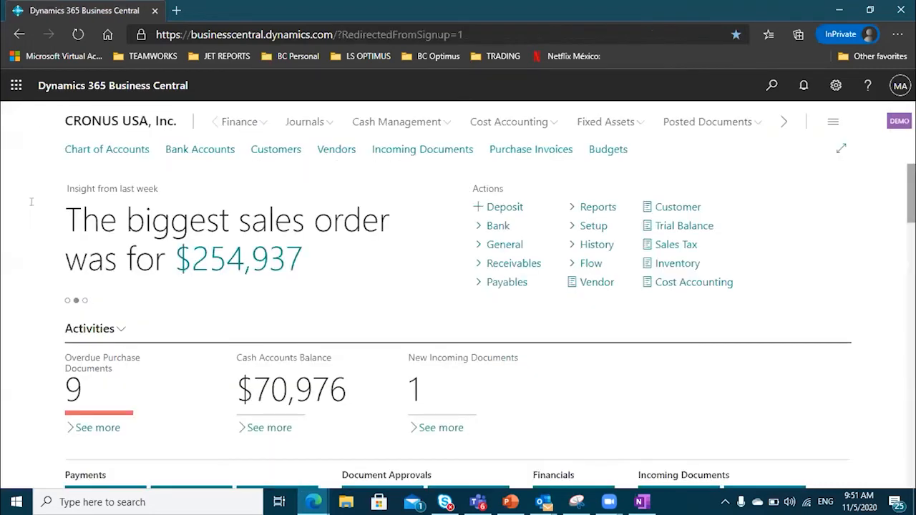
pyautogui.click(773, 92)
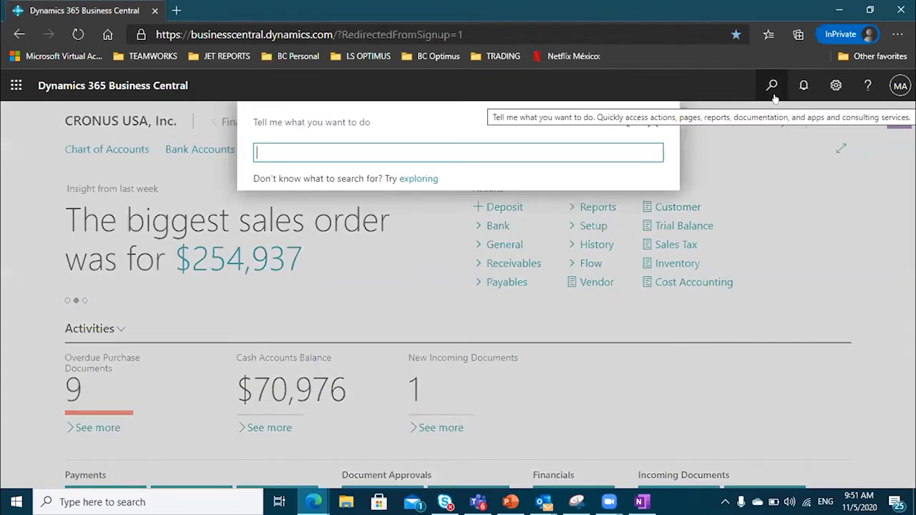
pyautogui.write('vendor')
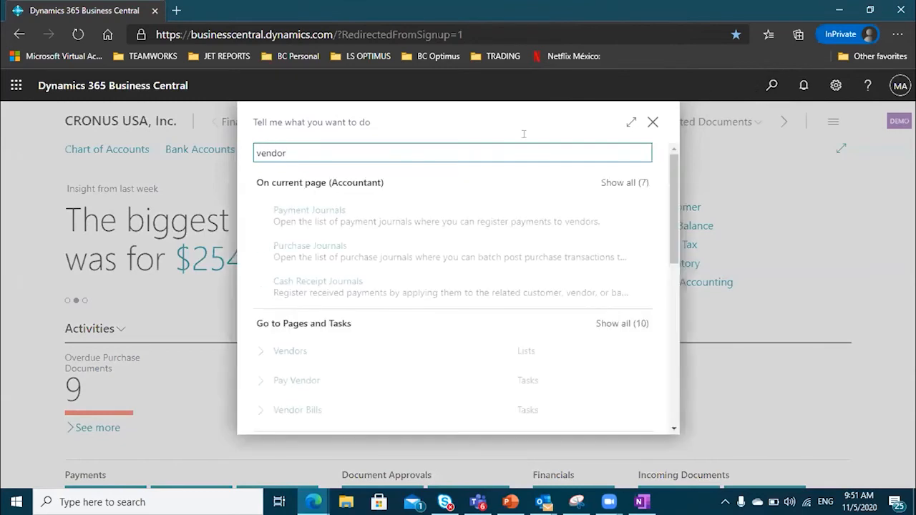
pyautogui.click(303, 345)
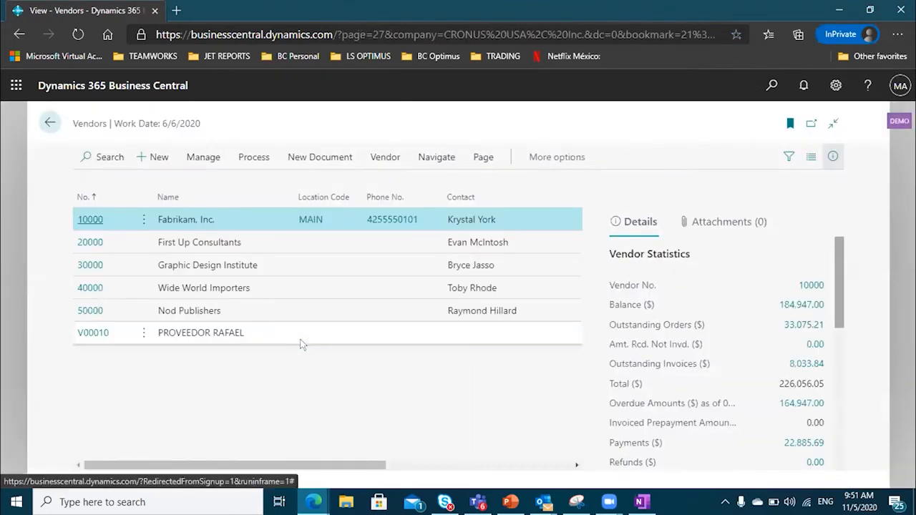
pyautogui.click(775, 87)
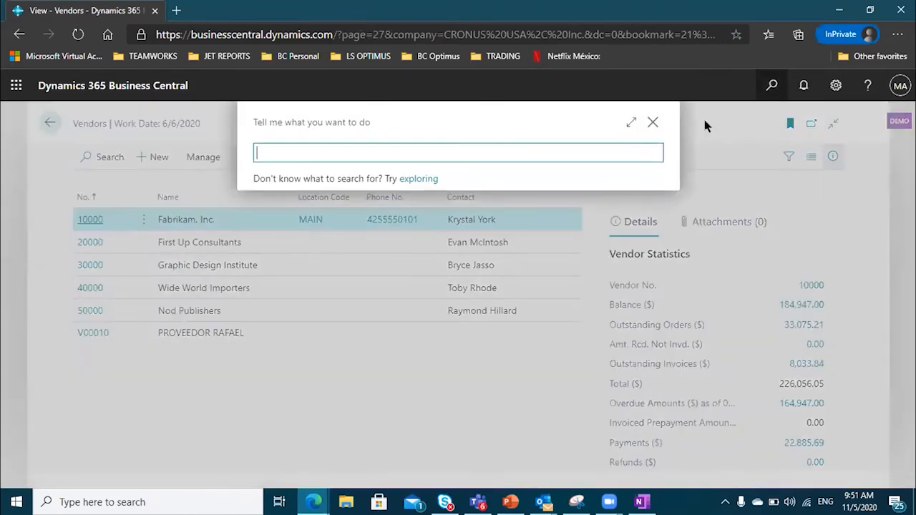
pyautogui.click(653, 122)
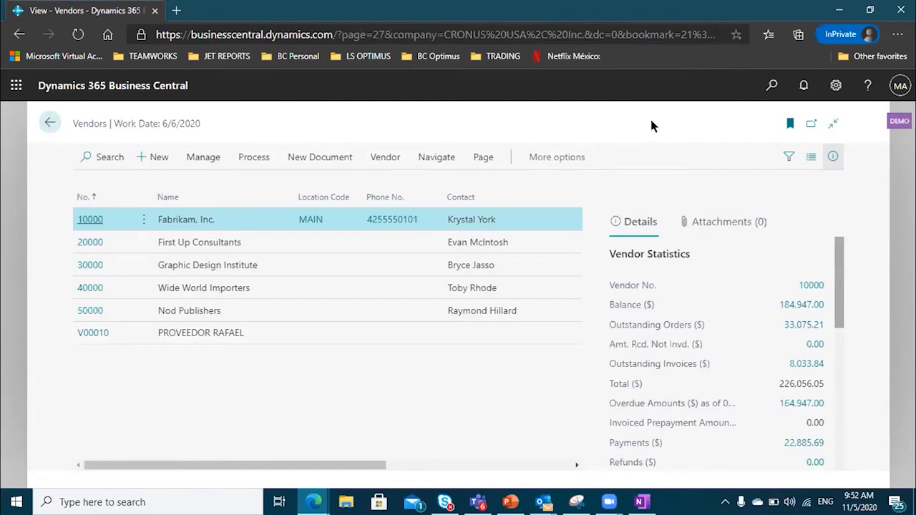
# - Open the vendor card of Fabrikam, Inc. and go to its invoicing information
pyautogui.click(85, 220)
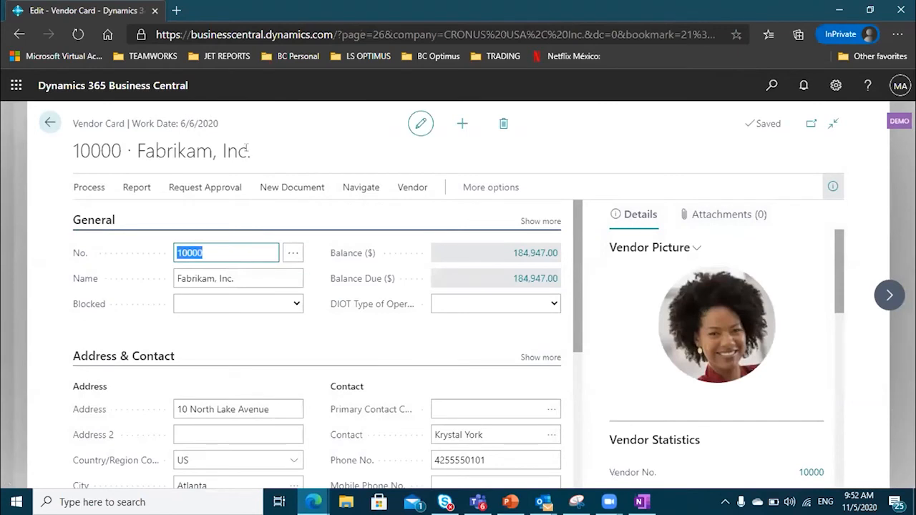
pyautogui.moveTo(250, 150); pyautogui.dragTo(72, 146)
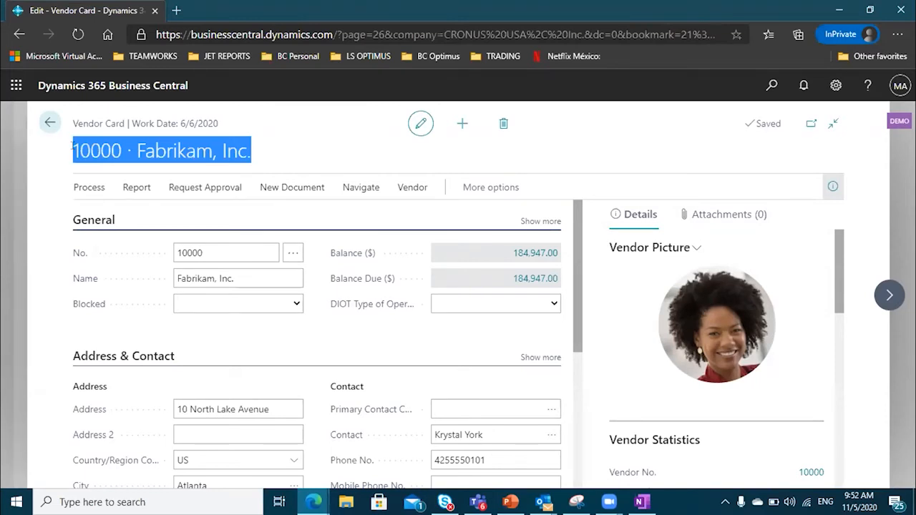
pyautogui.scroll(-3, 463, 361)
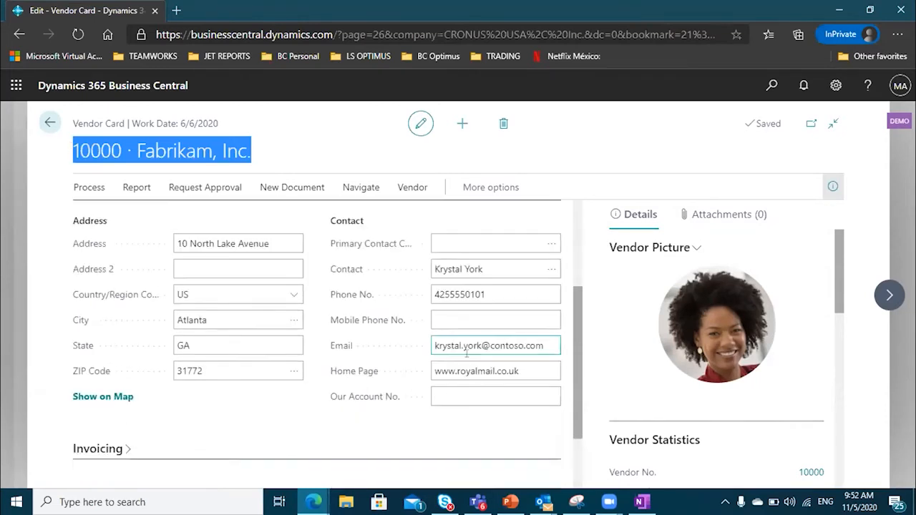
pyautogui.scroll(-1, 468, 353)
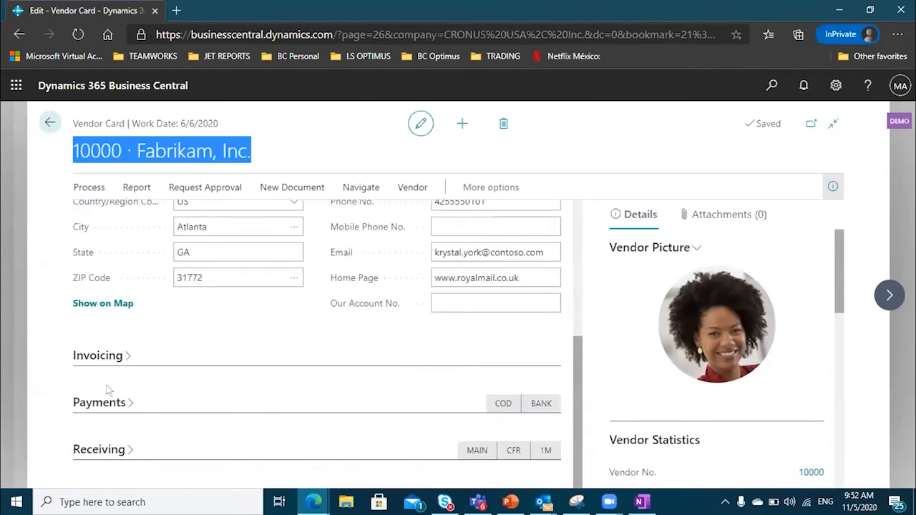
# - Show all fields of the vendor's Invoicing section and inspect the Gen. Bus. Posting Group under Posting Details
pyautogui.click(120, 367)
pyautogui.scroll(-1, 307, 265)
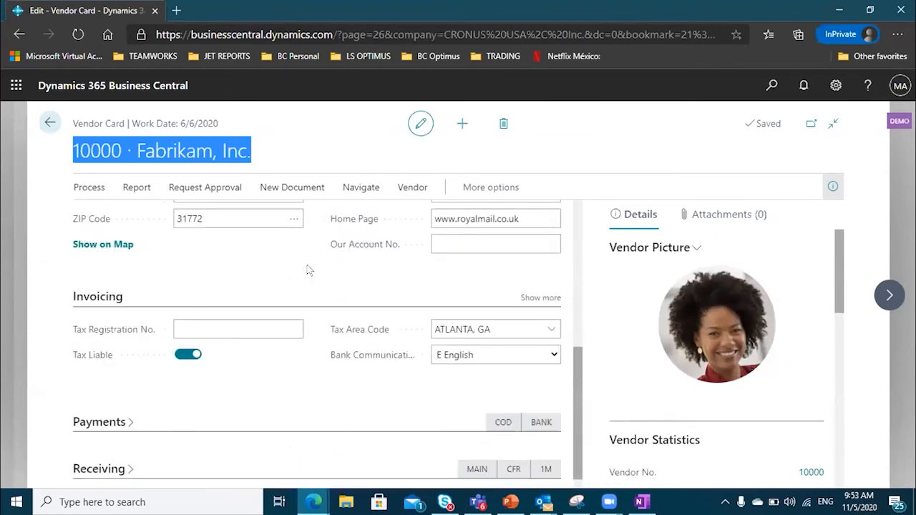
pyautogui.click(541, 278)
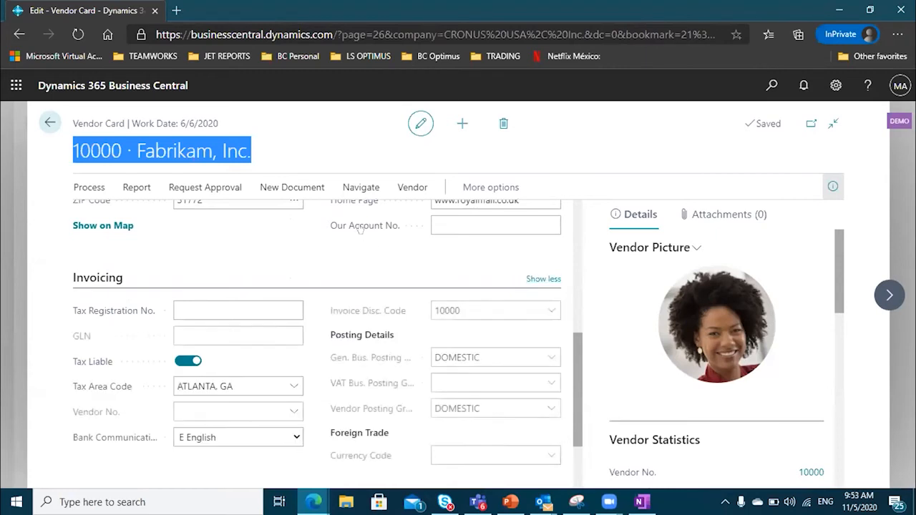
pyautogui.click(244, 302)
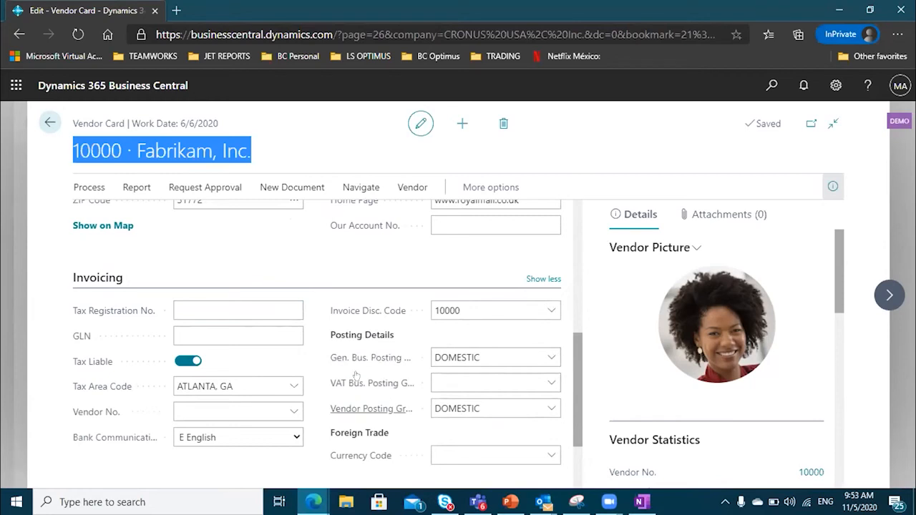
pyautogui.click(490, 357)
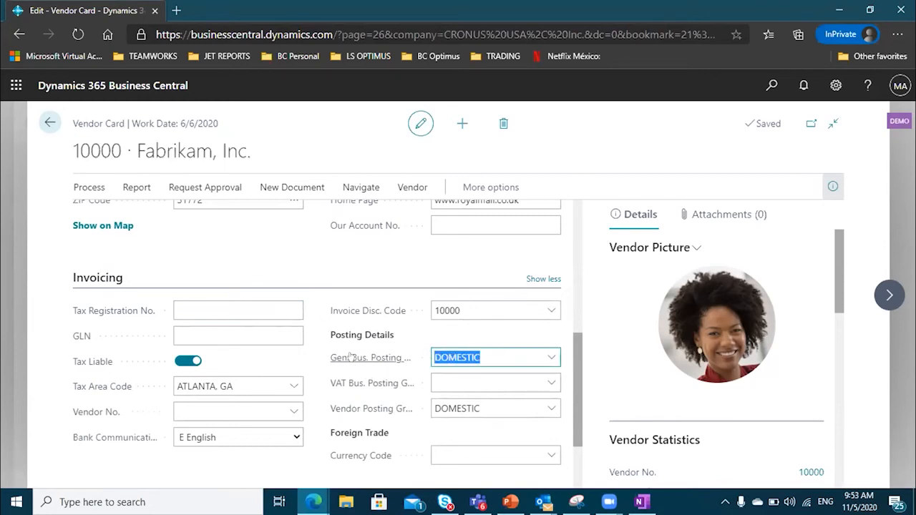
# - Inspect the posting groups under Posting Details, including the codes available for the Vendor Posting Group
pyautogui.moveTo(350, 356)
pyautogui.moveTo(341, 408)
pyautogui.click(551, 409)
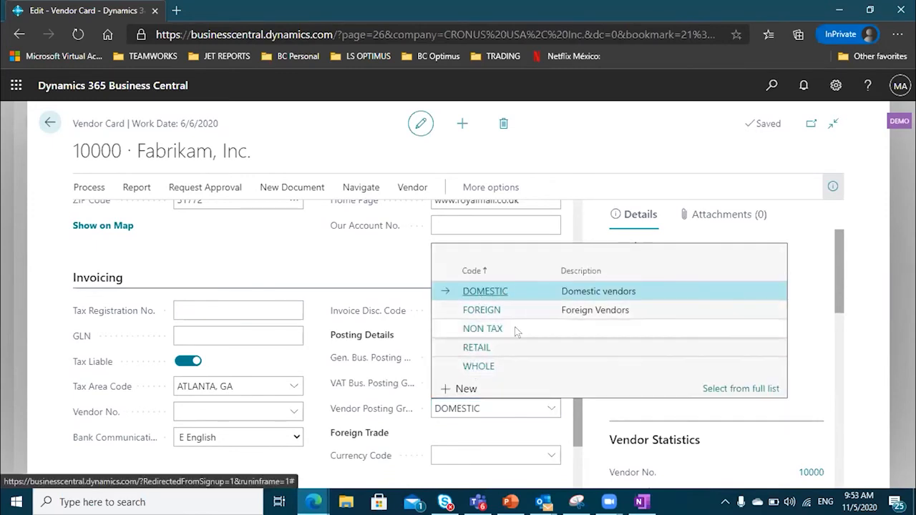
pyautogui.click(375, 265)
pyautogui.click(465, 408)
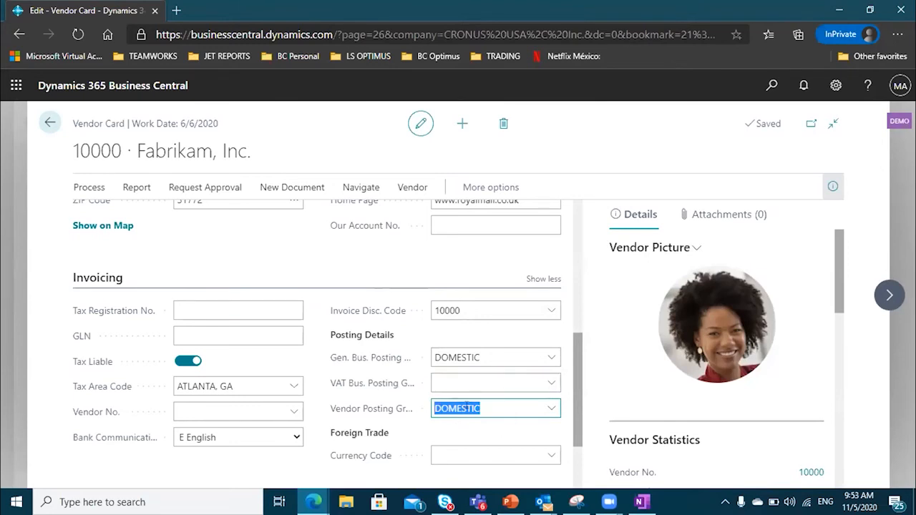
pyautogui.moveTo(488, 404); pyautogui.dragTo(447, 421)
# - Leave the vendor card and open the Vendor Posting Groups page by searching for "vendor post"
pyautogui.click(50, 123)
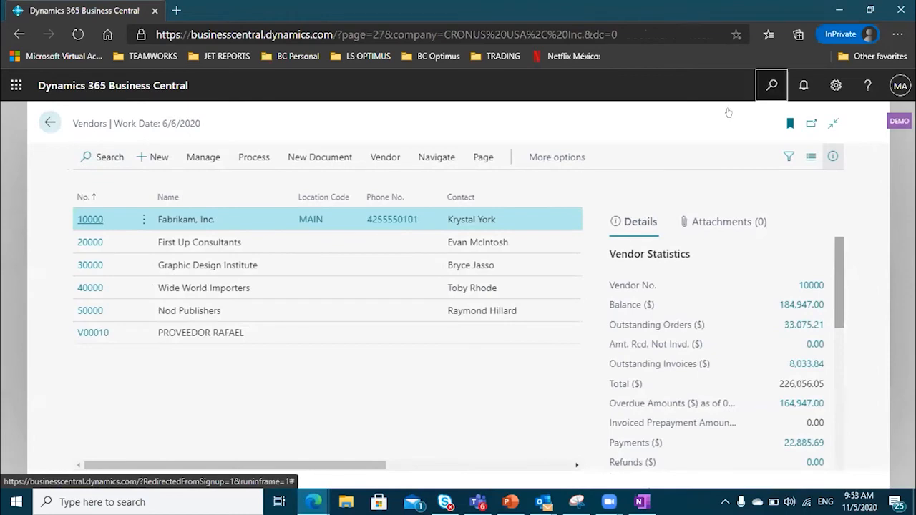
pyautogui.hotkey('alt', 'q')
pyautogui.write('ve')
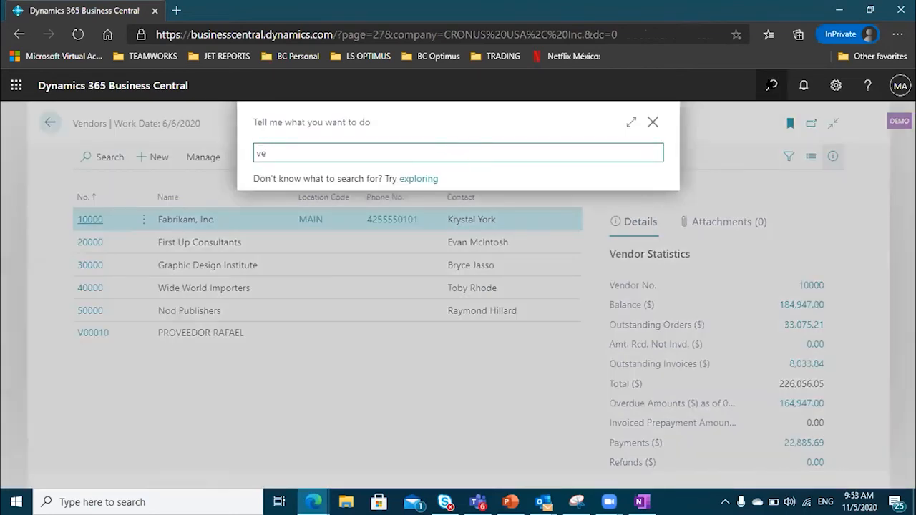
pyautogui.write('ndor ')
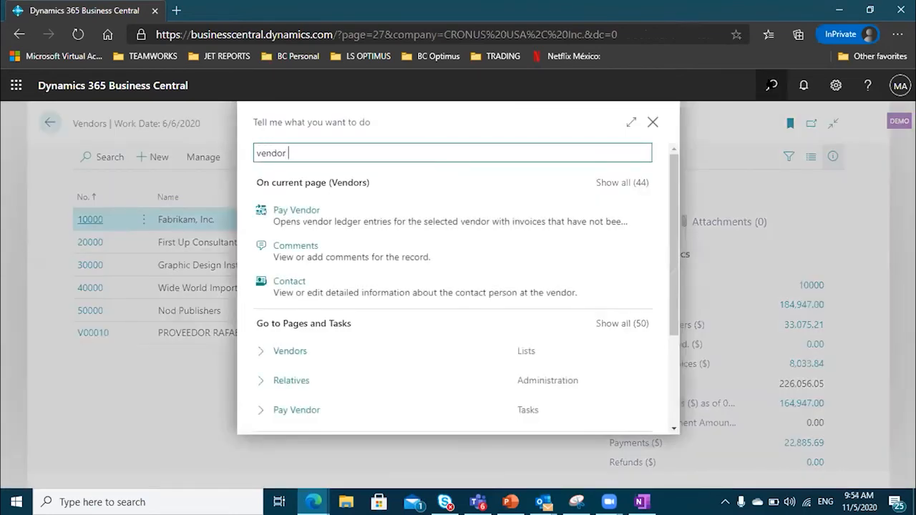
pyautogui.write('post')
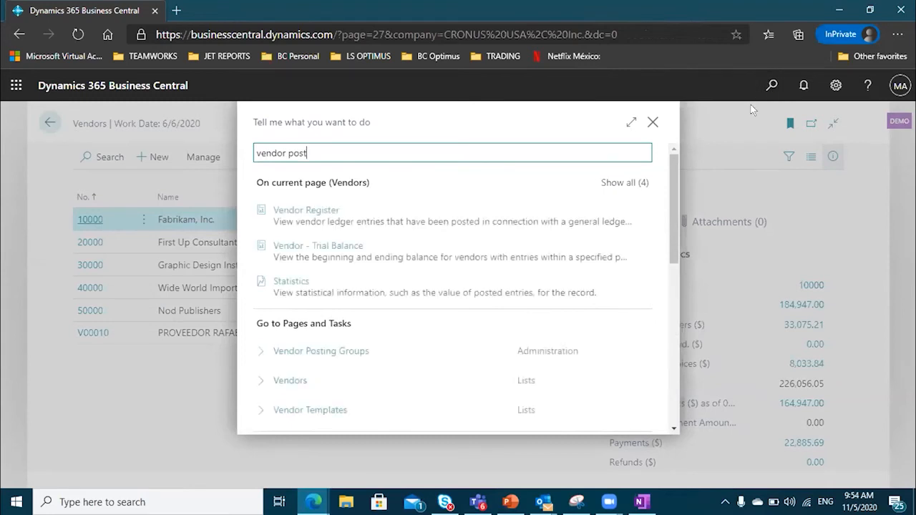
pyautogui.click(353, 349)
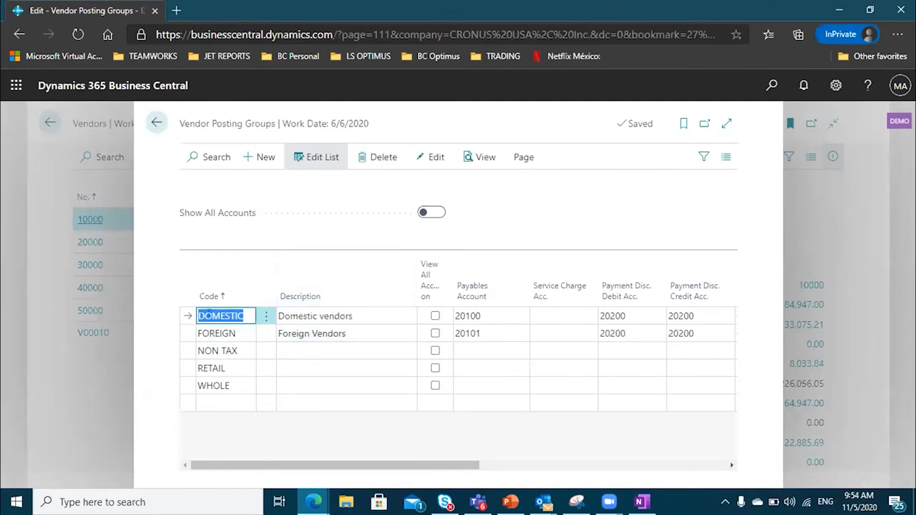
# - Delete the RETAIL, WHOLE and NON TAX vendor posting groups, confirming each deletion
pyautogui.click(215, 333)
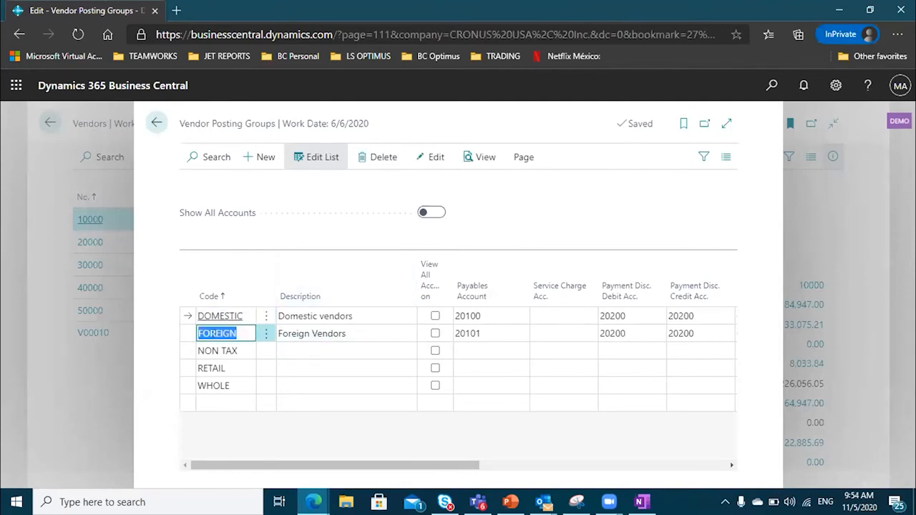
pyautogui.click(265, 368)
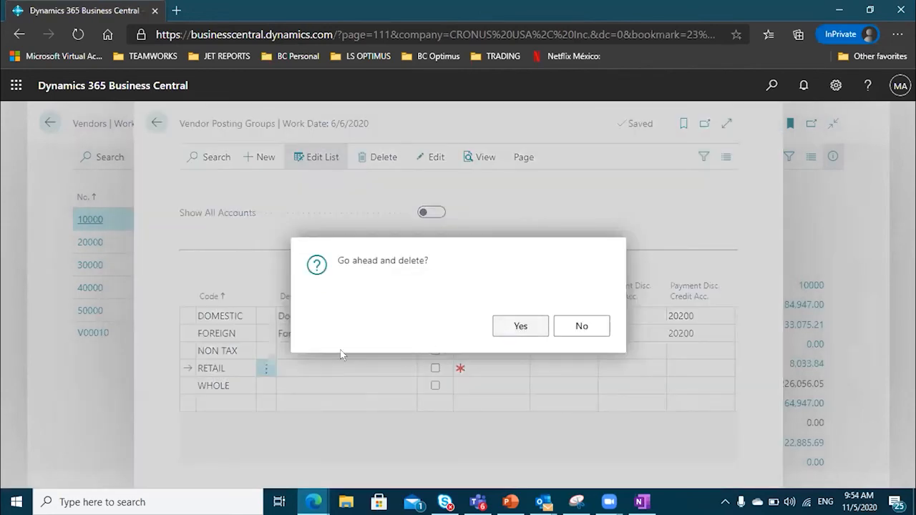
pyautogui.click(519, 329)
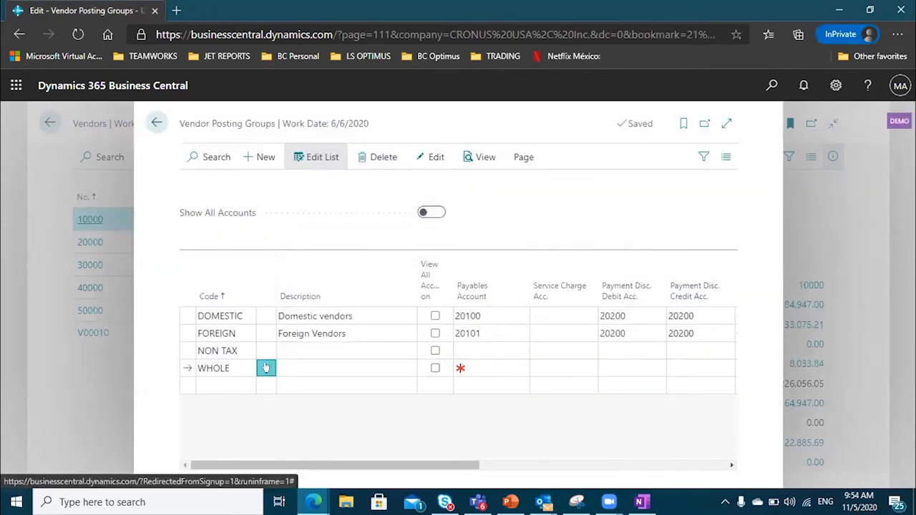
pyautogui.click(266, 368)
pyautogui.click(215, 438)
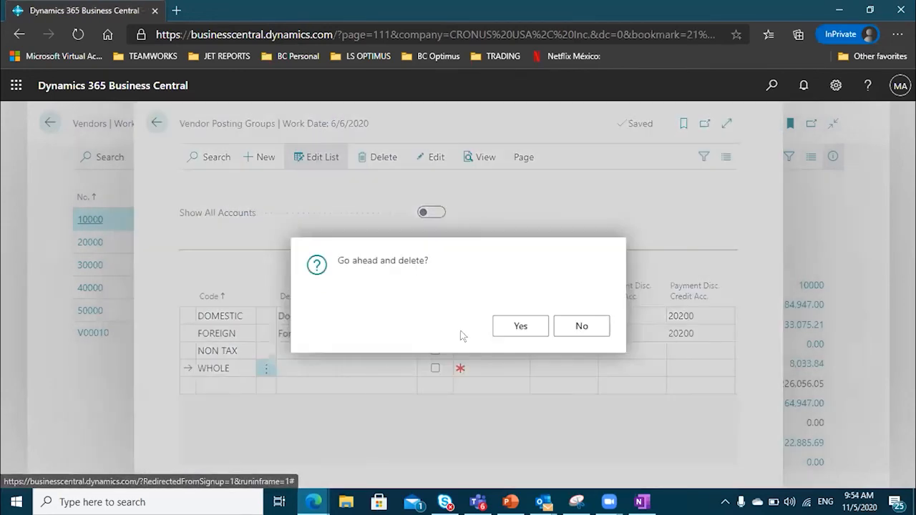
pyautogui.click(520, 327)
pyautogui.click(264, 351)
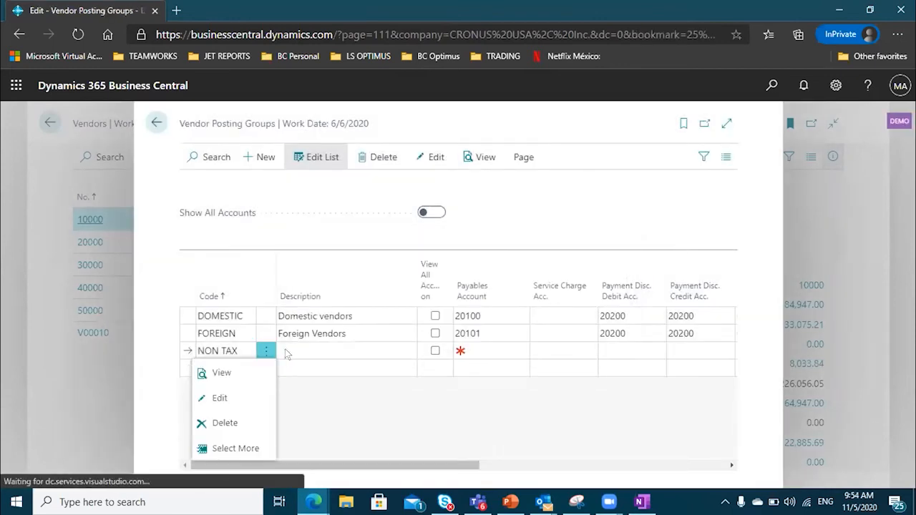
pyautogui.click(223, 423)
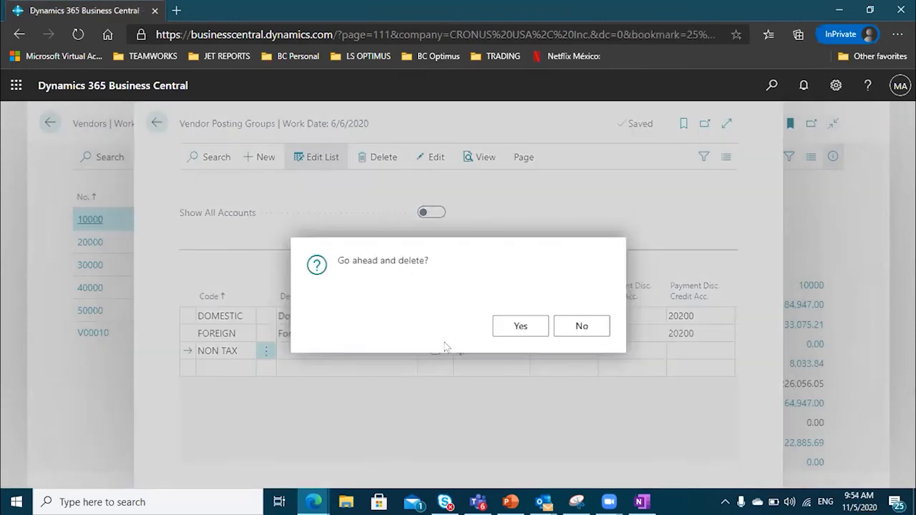
pyautogui.click(496, 326)
# - Review the DOMESTIC and FOREIGN codes and descriptions and expand the Vendor Posting Groups page to full width
pyautogui.click(215, 317)
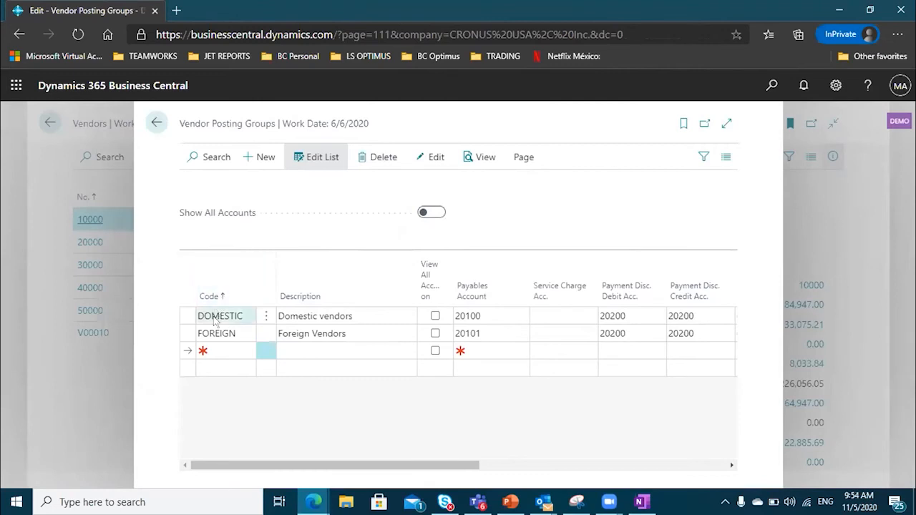
pyautogui.click(214, 333)
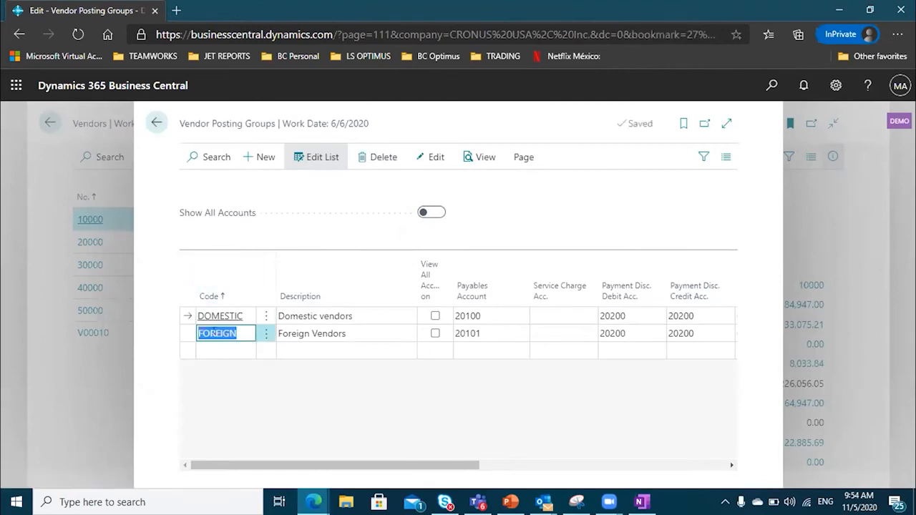
pyautogui.click(348, 317)
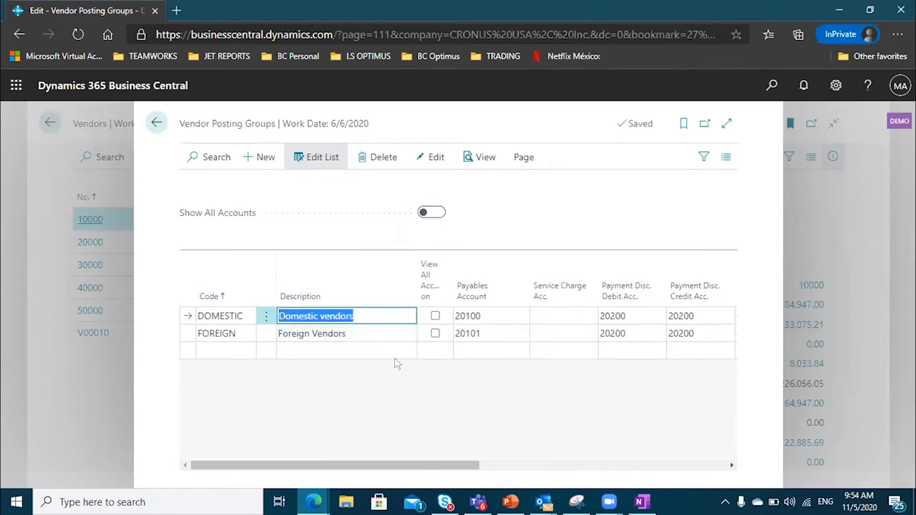
pyautogui.click(727, 125)
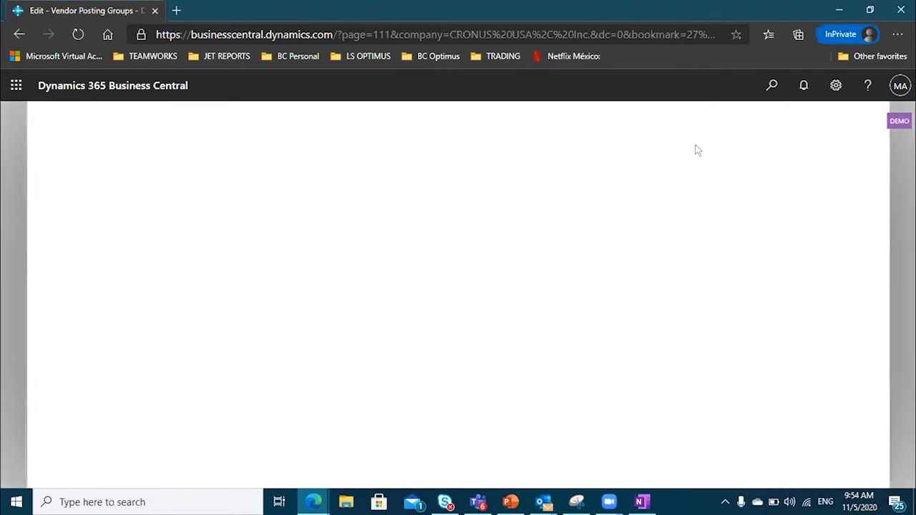
# - Look up the G/L accounts available for the DOMESTIC group's Payables Account and cancel the lookup
pyautogui.click(376, 316)
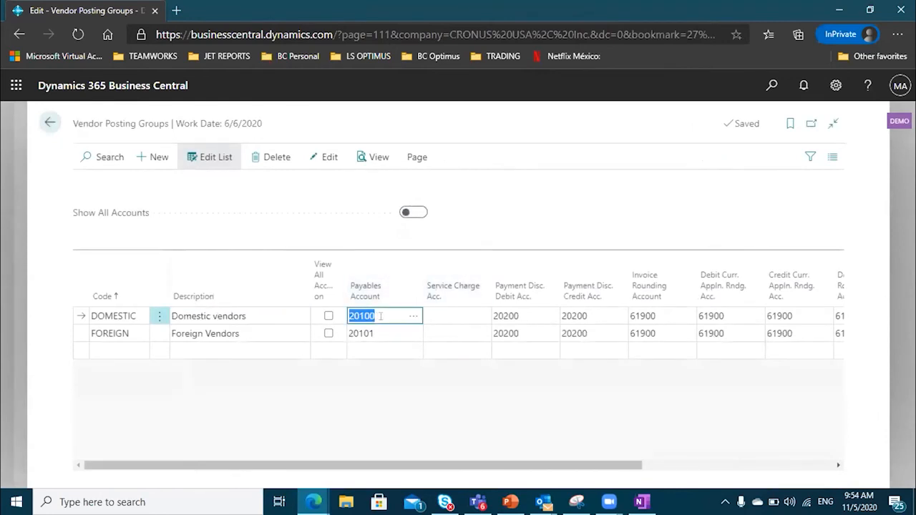
pyautogui.click(411, 316)
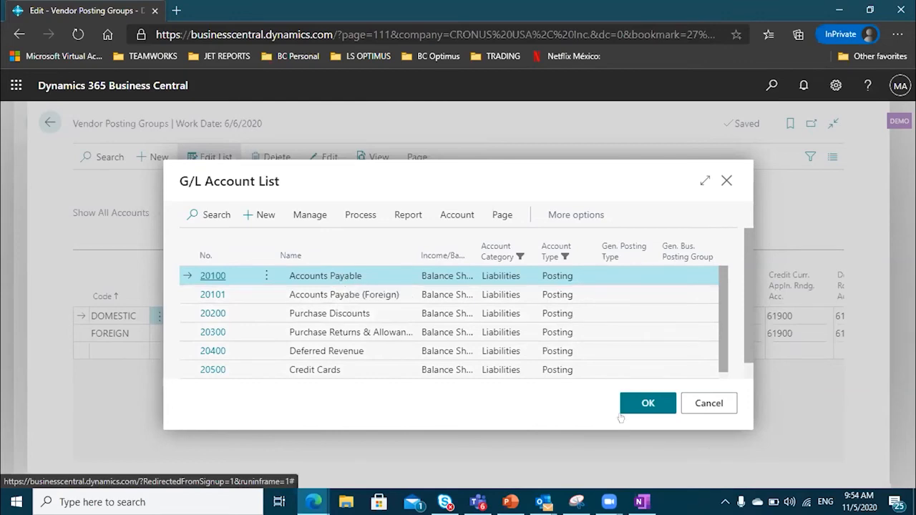
pyautogui.click(691, 403)
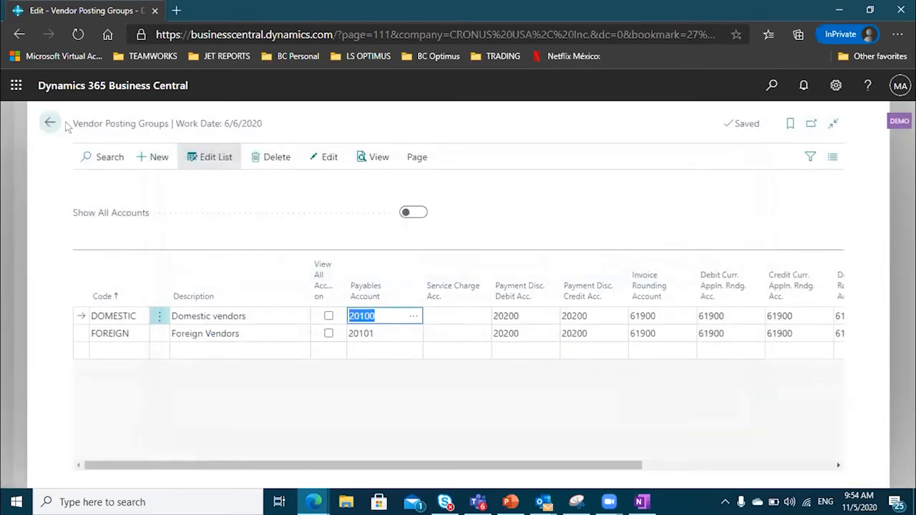
# - Inspect the DOMESTIC group's Payables Account, Payment Disc. Debit Acc. and Invoice Rounding Account
pyautogui.moveTo(74, 121); pyautogui.dragTo(170, 123)
pyautogui.click(168, 123)
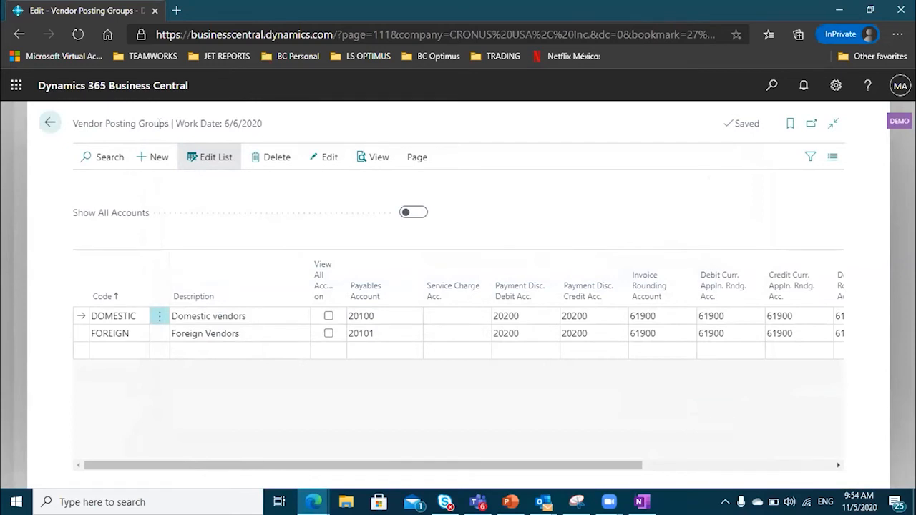
pyautogui.click(124, 312)
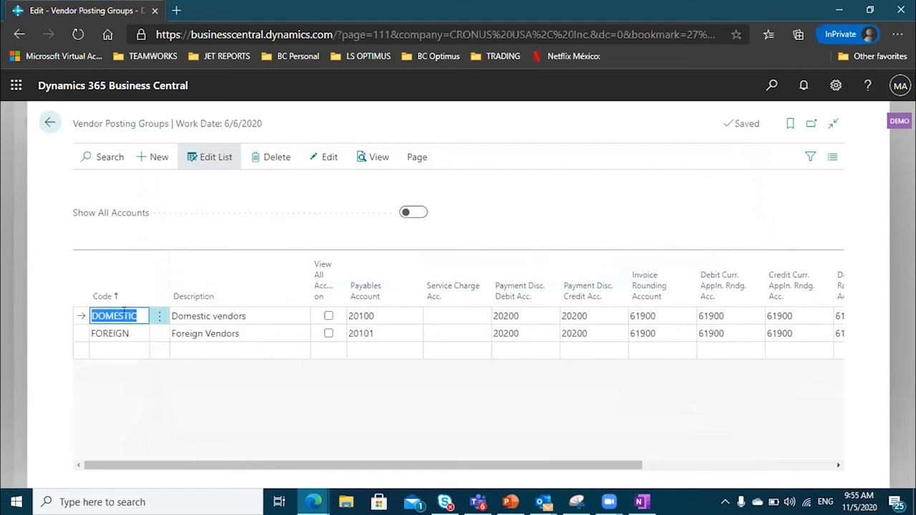
pyautogui.click(387, 312)
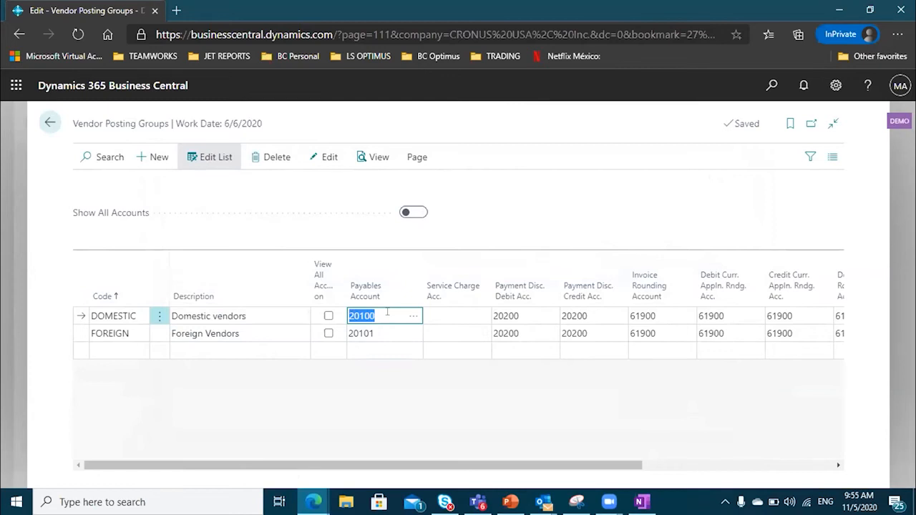
pyautogui.click(526, 317)
pyautogui.moveTo(512, 284)
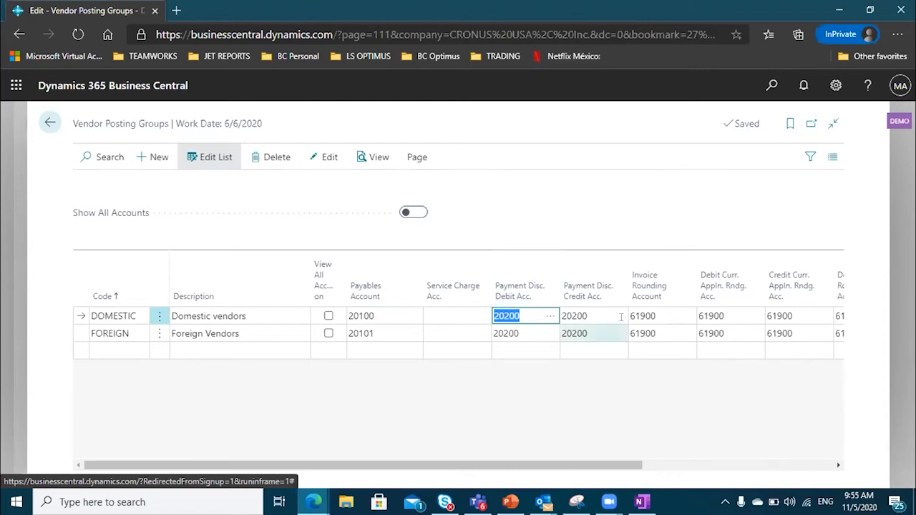
pyautogui.moveTo(673, 290)
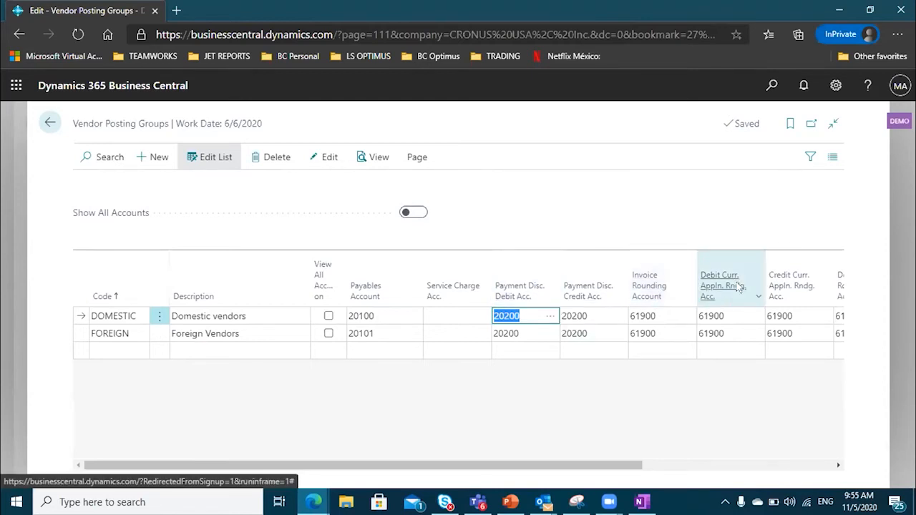
pyautogui.click(664, 314)
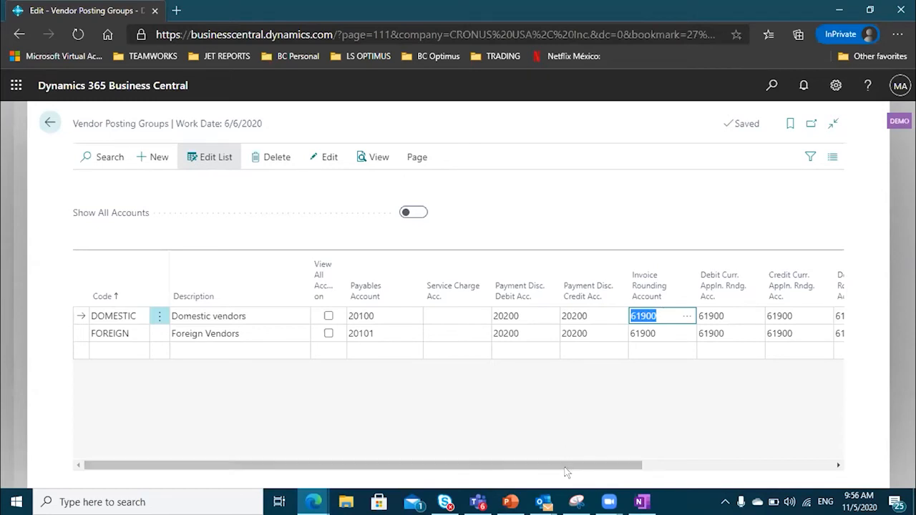
# - Examine the remaining account columns of the vendor posting groups, from currency application rounding to payment tolerance
pyautogui.moveTo(578, 465); pyautogui.dragTo(749, 465)
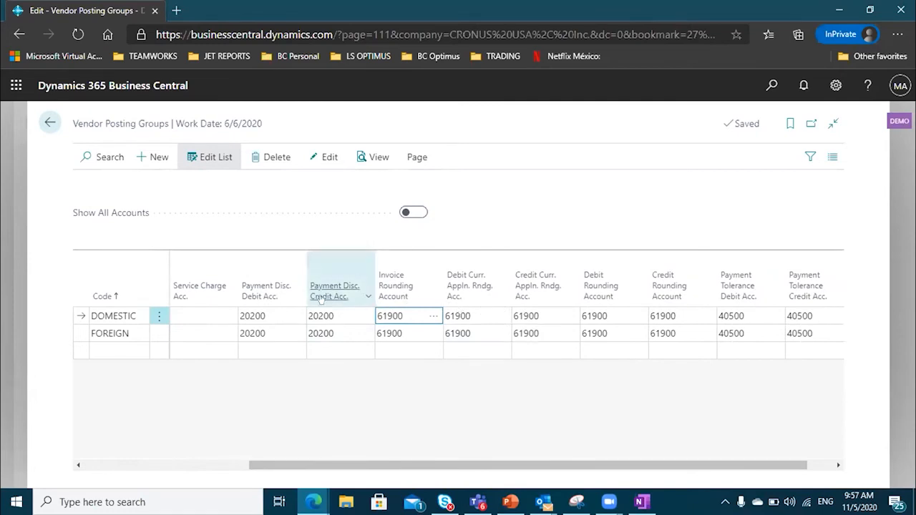
pyautogui.moveTo(407, 284)
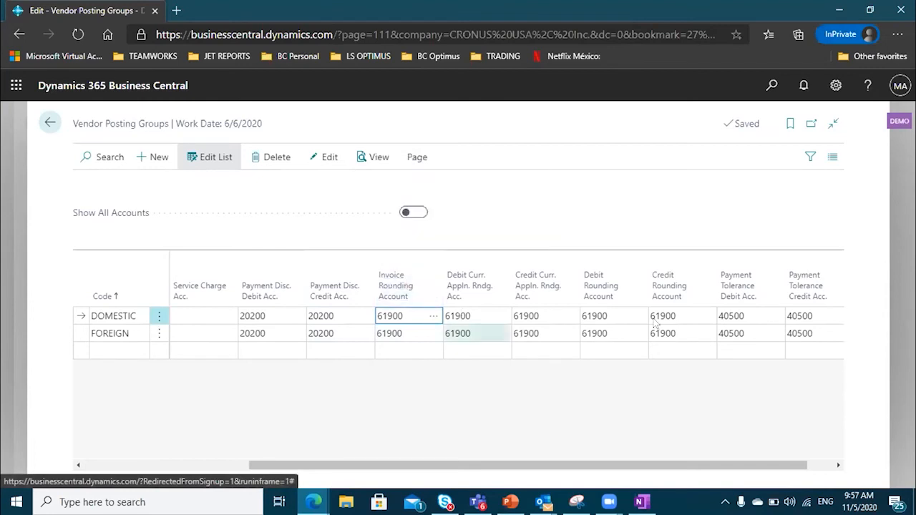
pyautogui.moveTo(804, 283)
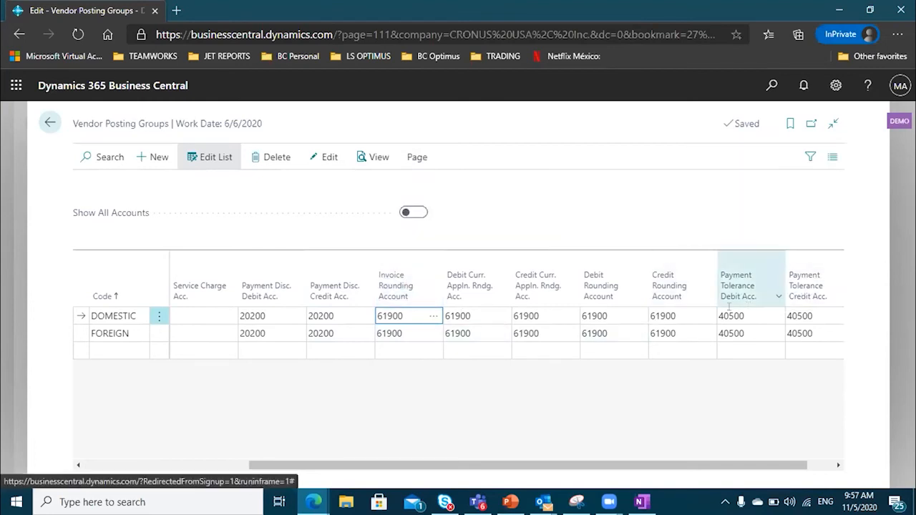
pyautogui.moveTo(675, 290)
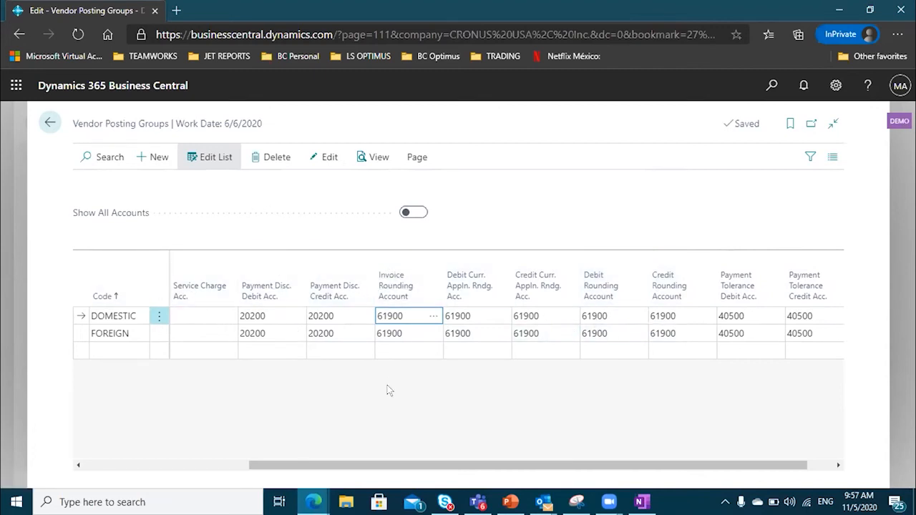
pyautogui.hscroll(-3, 118, 449)
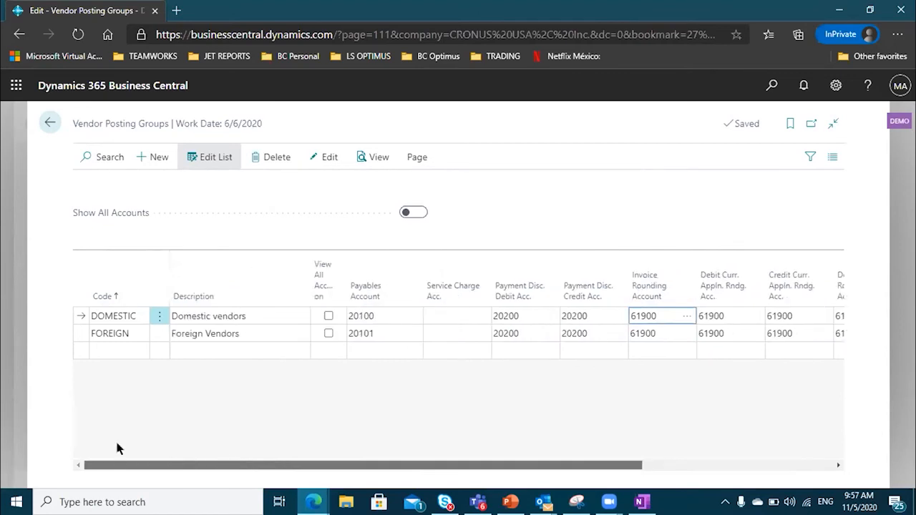
# - Compare the account assignments of the DOMESTIC and FOREIGN groups and return to the Vendors list
pyautogui.click(106, 313)
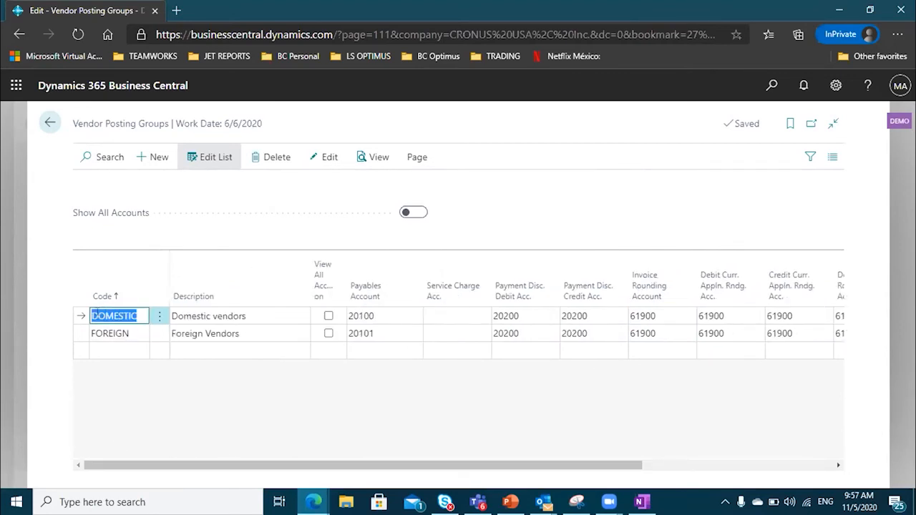
pyautogui.click(103, 333)
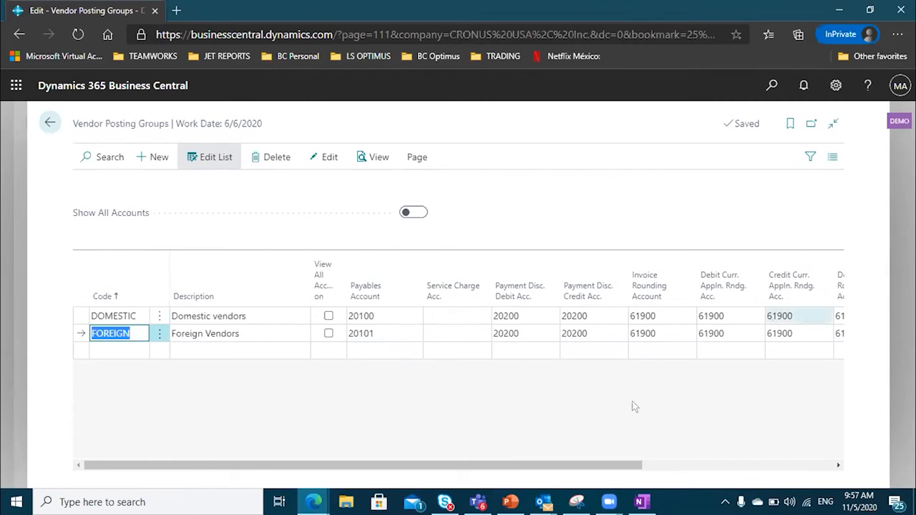
pyautogui.moveTo(568, 465); pyautogui.dragTo(709, 486)
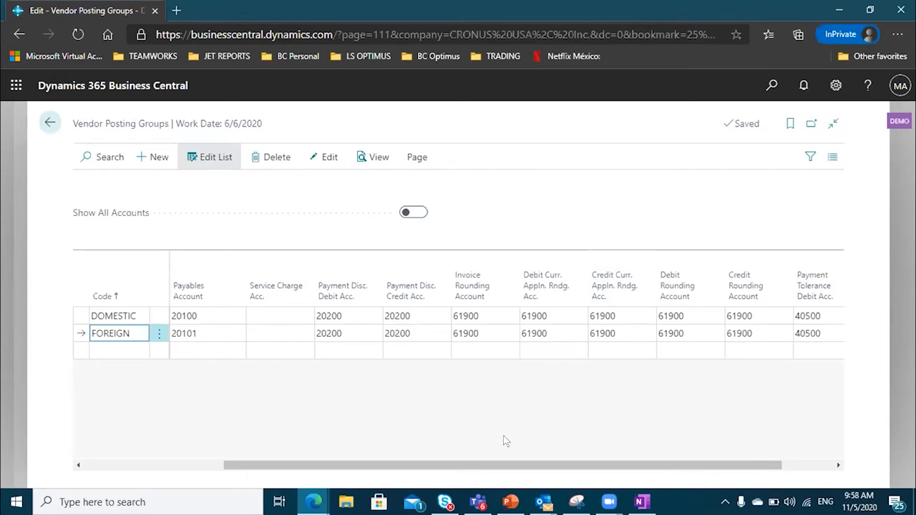
pyautogui.click(49, 123)
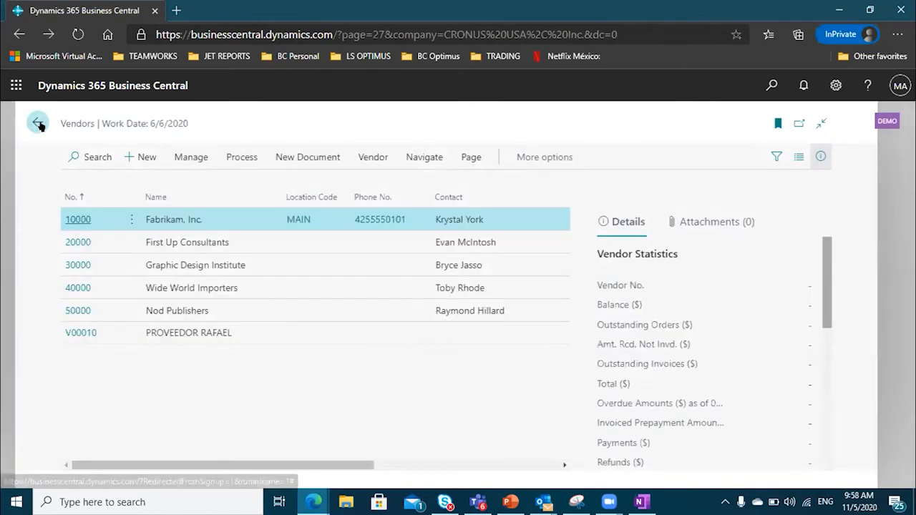
# - Leave the Vendors list and find and open the Posted Sales Invoices list
pyautogui.click(38, 122)
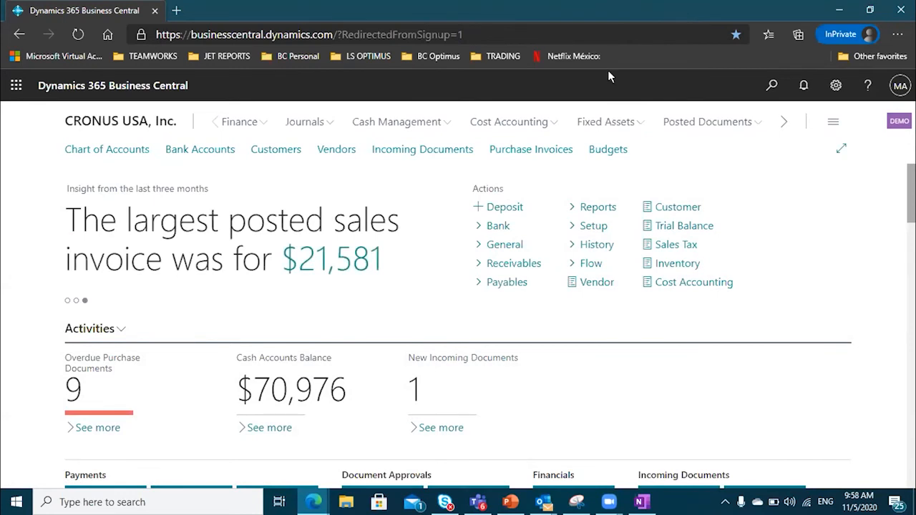
pyautogui.click(764, 95)
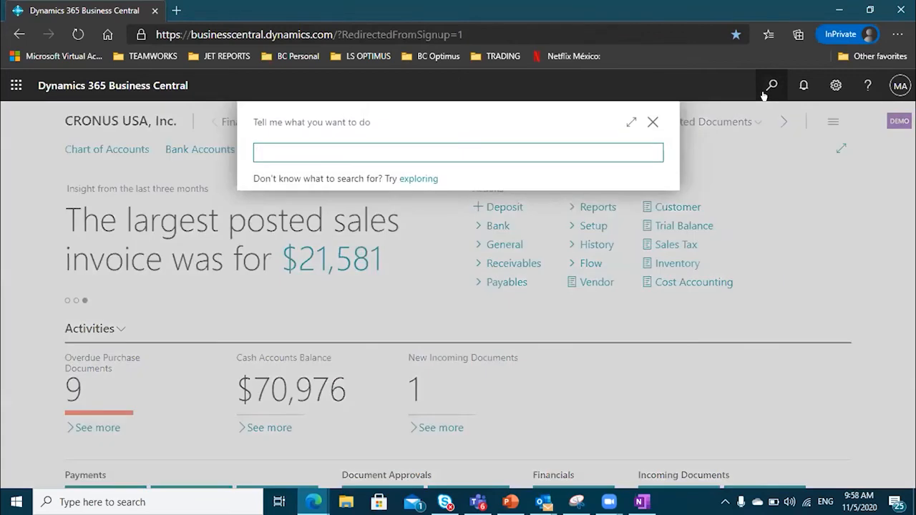
pyautogui.write('posted dales o')
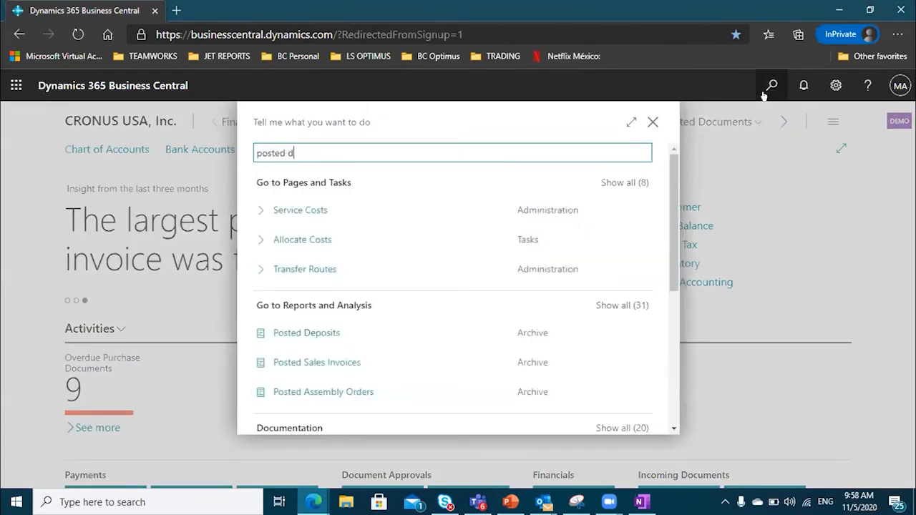
pyautogui.press('BackSpace')
pyautogui.press('BackSpace')
pyautogui.press('BackSpace')
pyautogui.press('BackSpace')
pyautogui.press('BackSpace')
pyautogui.press('BackSpace')
pyautogui.press('BackSpace')
pyautogui.write('sales order')
pyautogui.press('BackSpace')
pyautogui.press('BackSpace')
pyautogui.press('BackSpace')
pyautogui.press('BackSpace')
pyautogui.press('BackSpace')
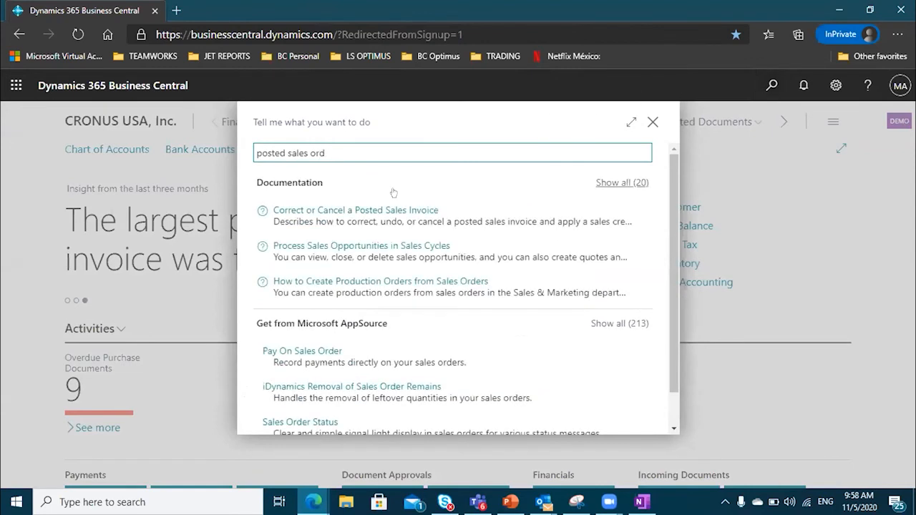
pyautogui.write('invoice')
pyautogui.click(344, 209)
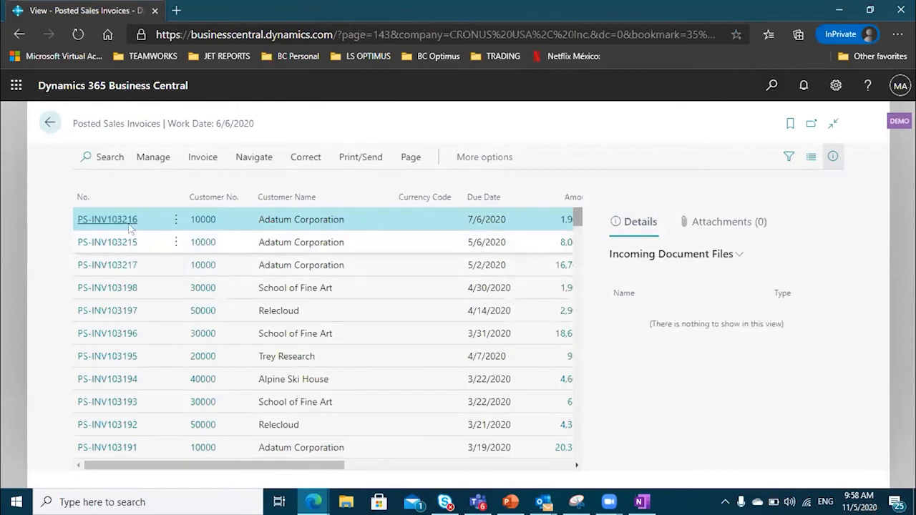
# - Open the first Adatum Corporation posted invoice and inspect the amount, tax amount and total including tax in its statistics
pyautogui.doubleClick(120, 220)
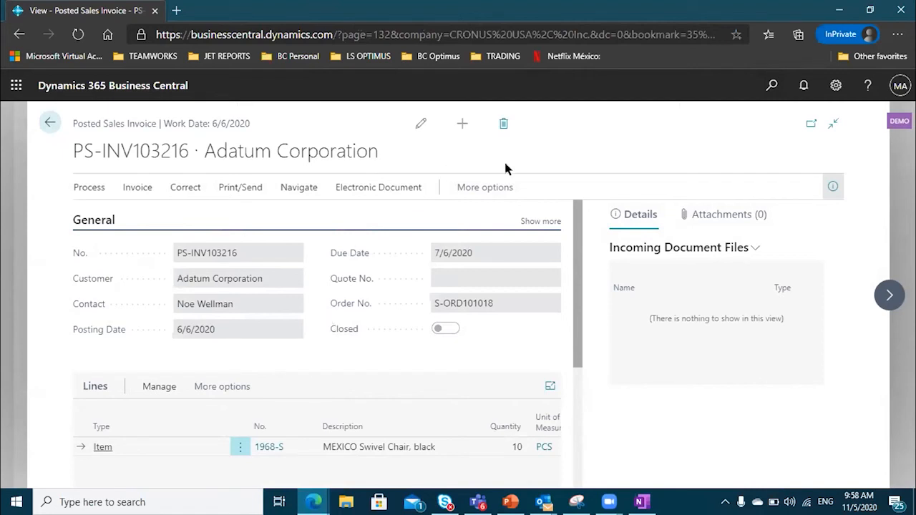
pyautogui.click(138, 188)
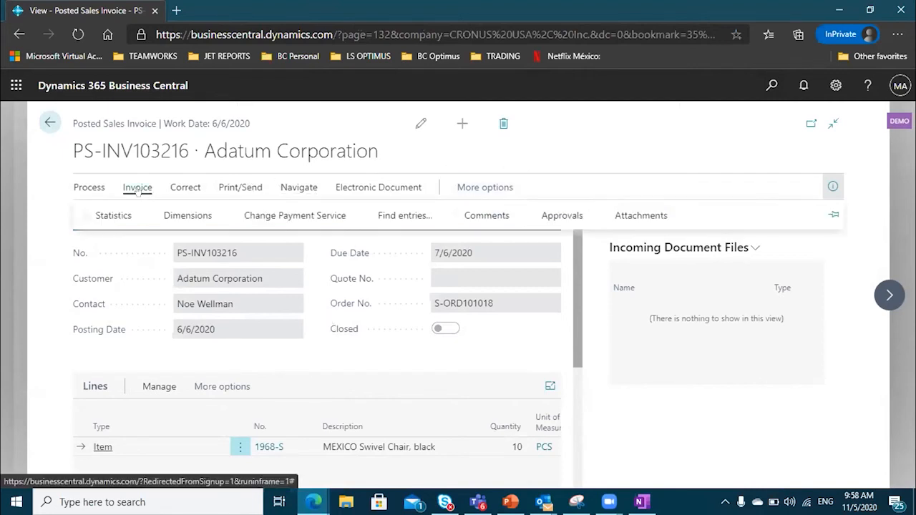
pyautogui.click(108, 216)
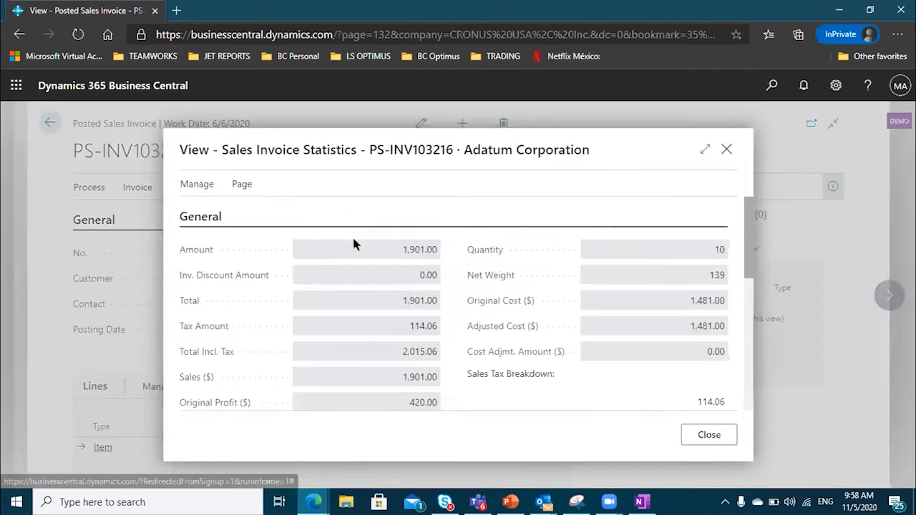
pyautogui.moveTo(380, 245); pyautogui.dragTo(439, 258)
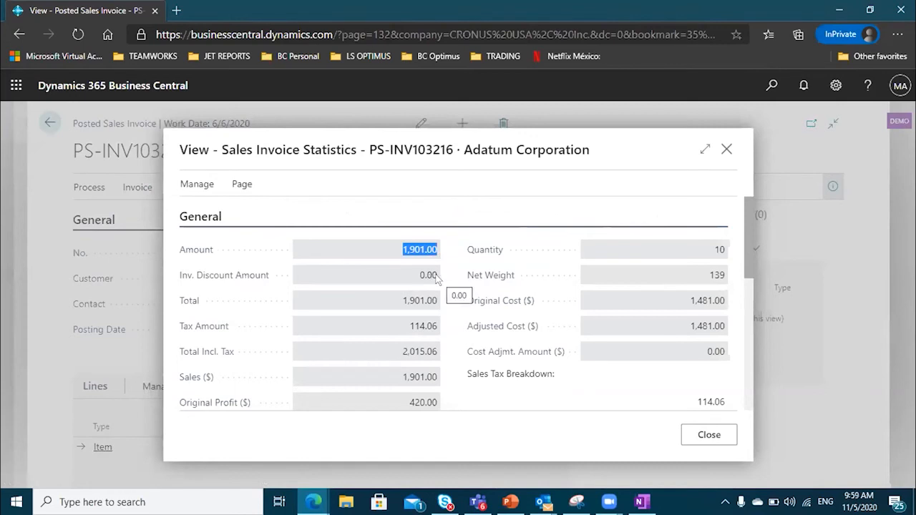
pyautogui.moveTo(408, 327); pyautogui.dragTo(436, 335)
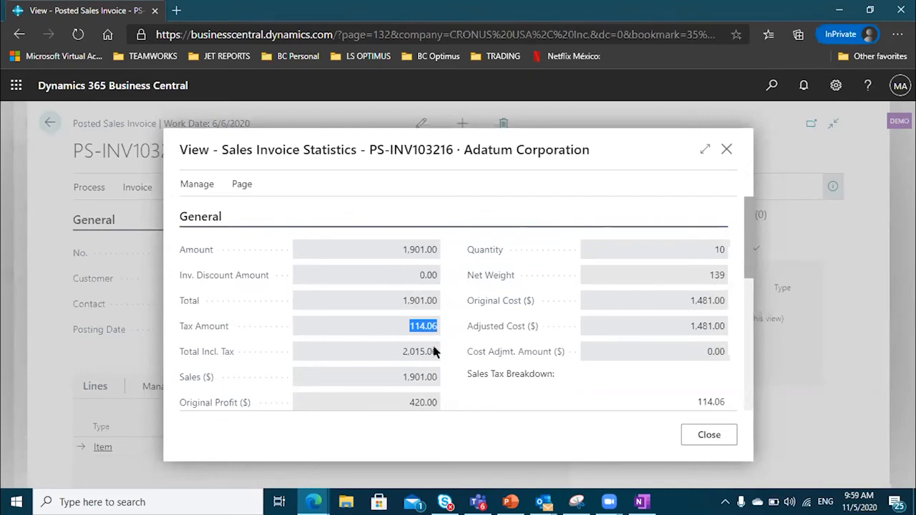
pyautogui.moveTo(386, 352); pyautogui.dragTo(441, 355)
pyautogui.scroll(-1, 441, 351)
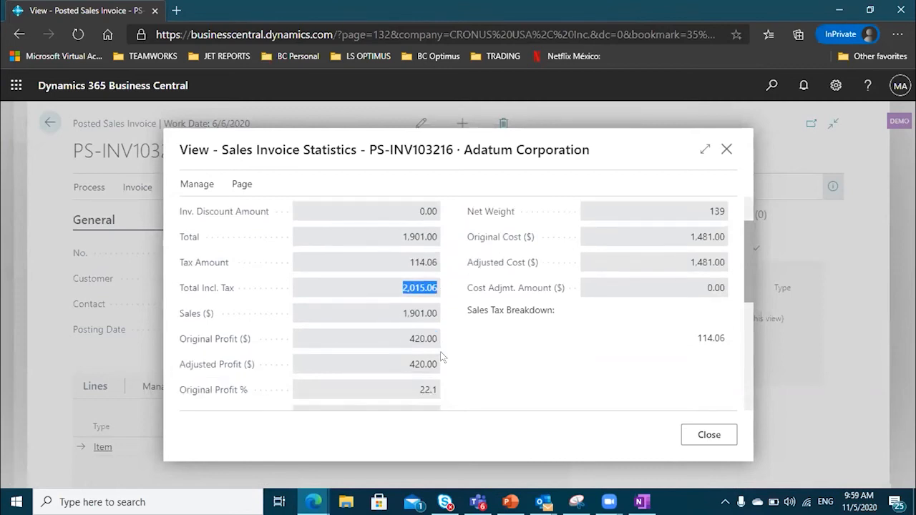
# - Examine the invoice's adjusted profit, original profit percentage and sales tax lines by jurisdiction, and close the statistics
pyautogui.click(403, 365)
pyautogui.moveTo(403, 366); pyautogui.dragTo(436, 361)
pyautogui.scroll(-1, 507, 366)
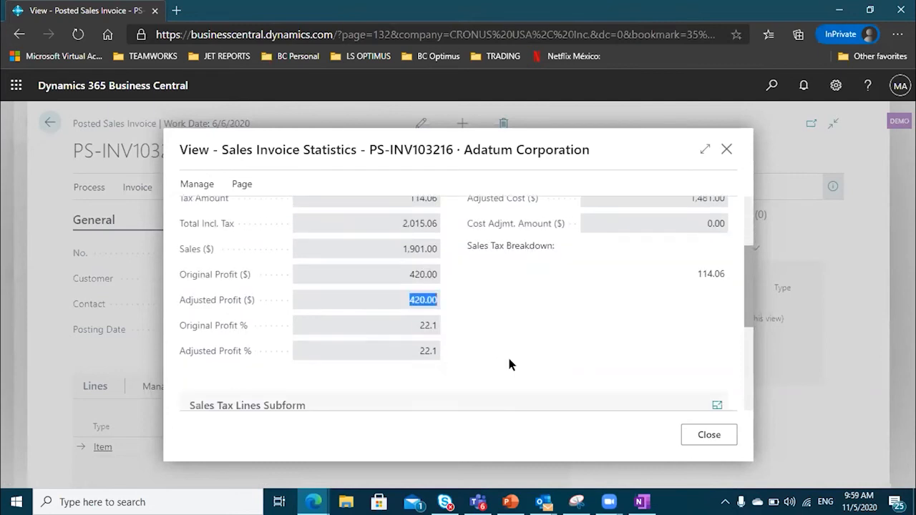
pyautogui.moveTo(408, 323); pyautogui.dragTo(448, 331)
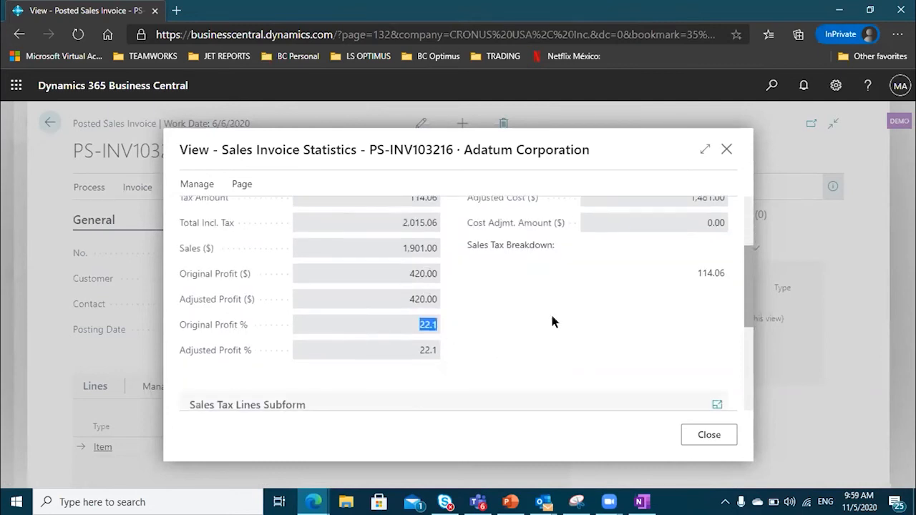
pyautogui.scroll(-2, 555, 315)
pyautogui.scroll(-1, 555, 312)
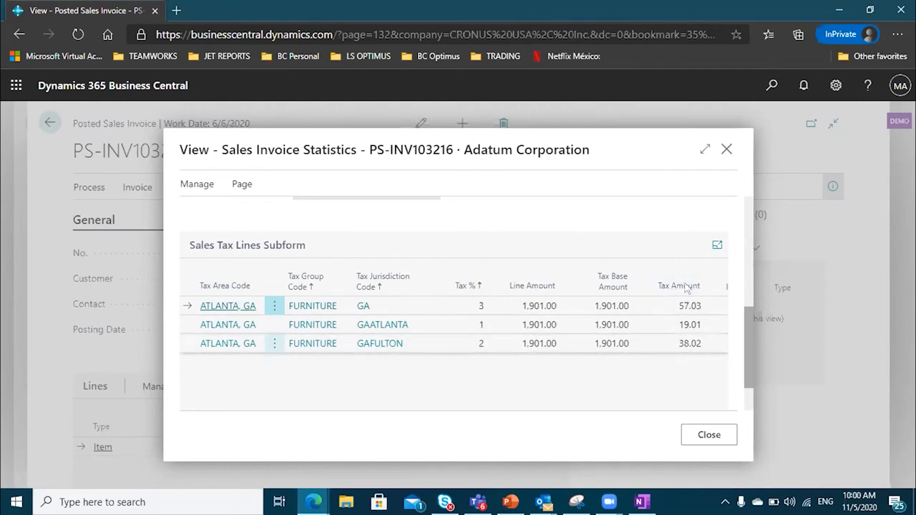
pyautogui.click(721, 150)
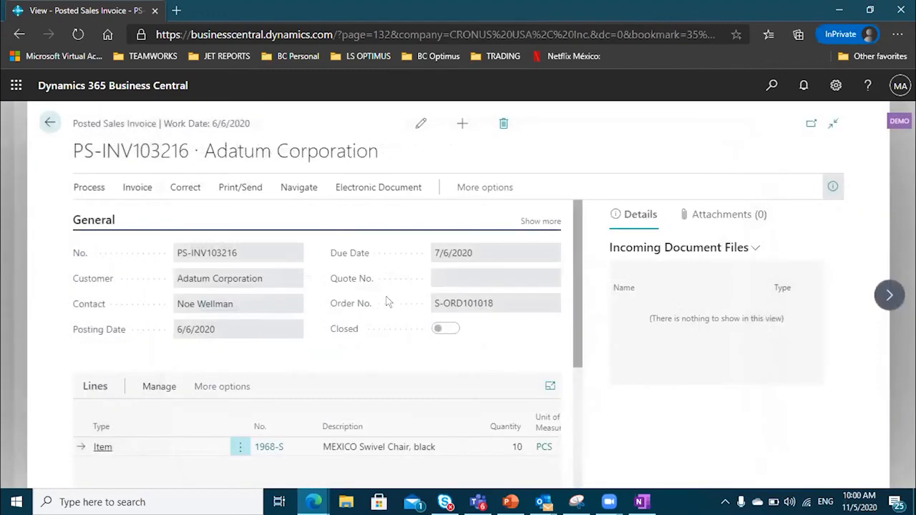
# - Check the posted invoice's total including tax and its available actions, and return to the home page
pyautogui.scroll(-1, 387, 300)
pyautogui.scroll(-1, 390, 299)
pyautogui.moveTo(518, 386); pyautogui.dragTo(558, 402)
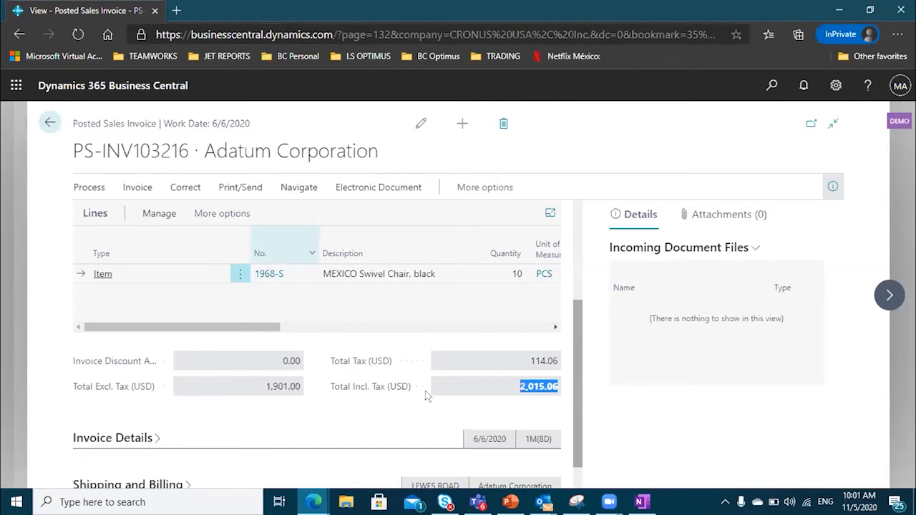
pyautogui.scroll(2, 378, 248)
pyautogui.click(299, 187)
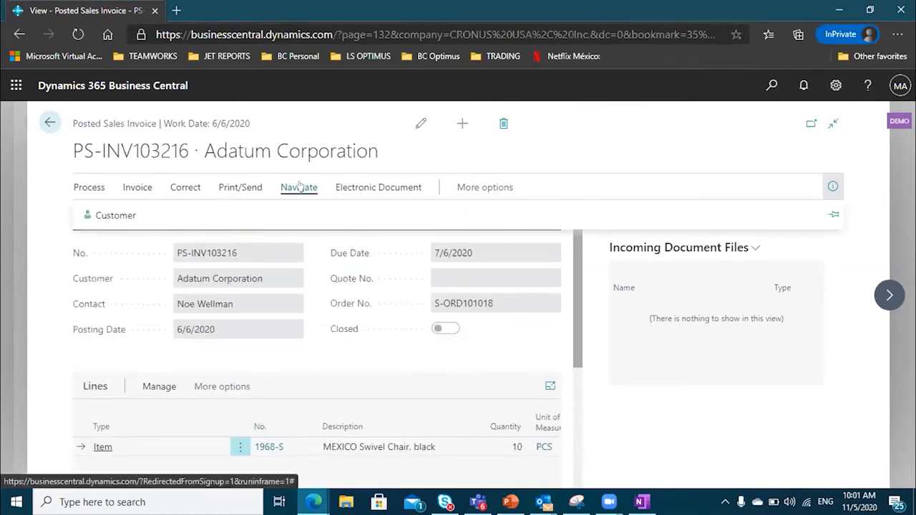
pyautogui.click(484, 188)
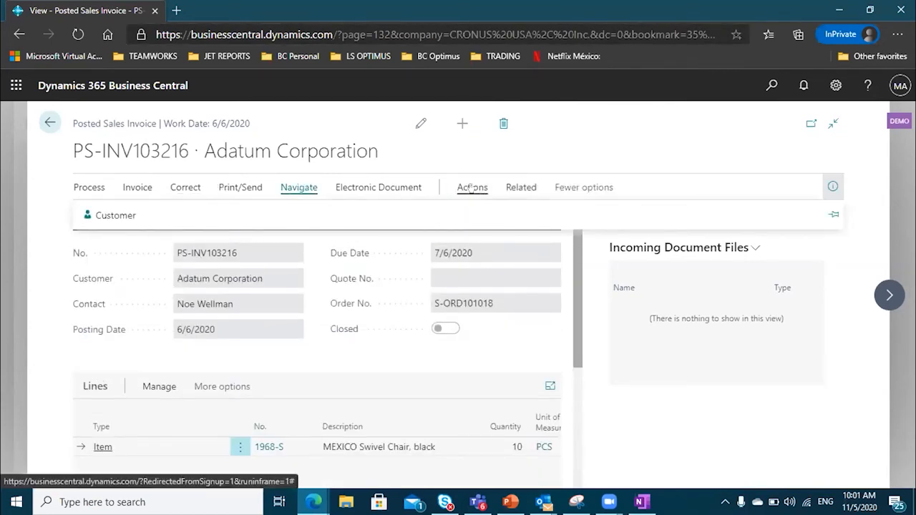
pyautogui.click(472, 187)
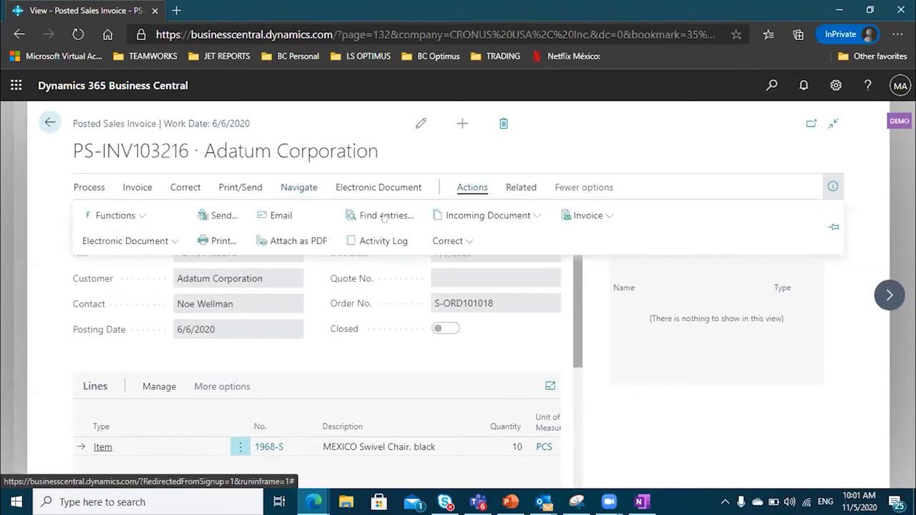
pyautogui.click(49, 116)
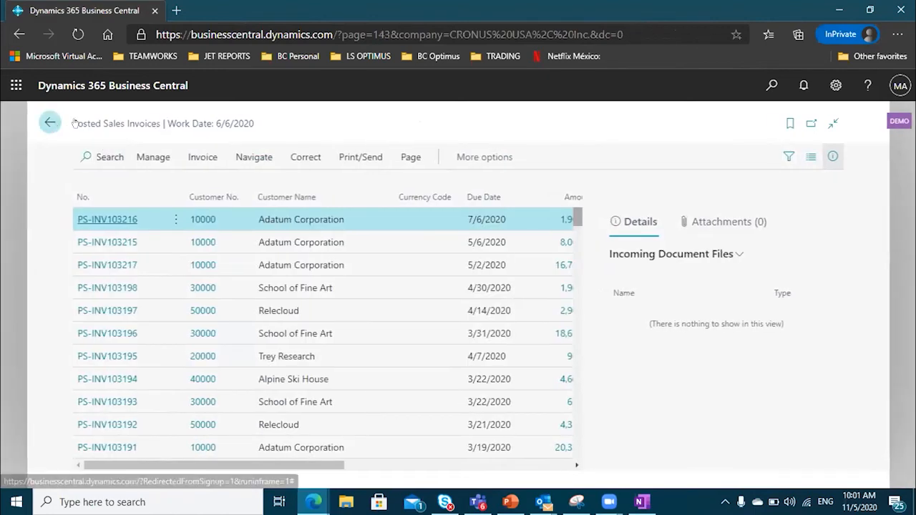
pyautogui.click(50, 124)
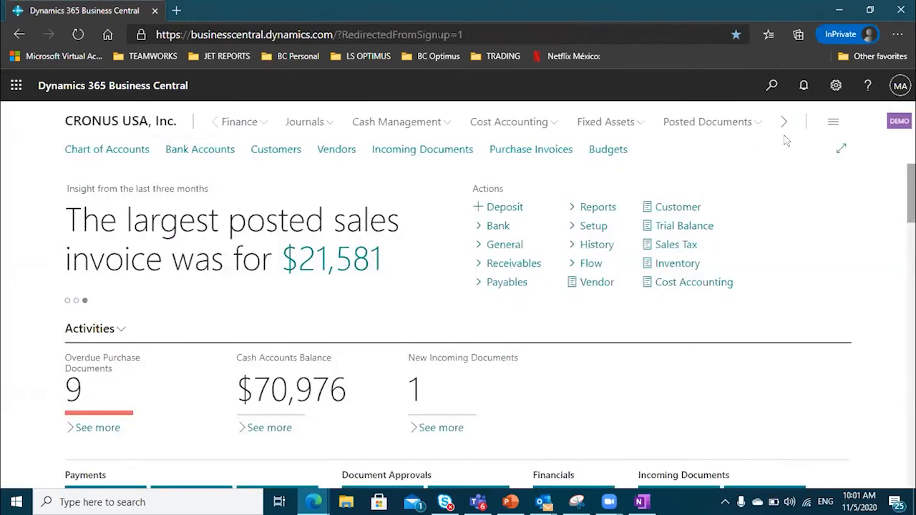
# - Search for "Sales order" and open the Sales Orders list
pyautogui.click(762, 88)
pyautogui.write('S')
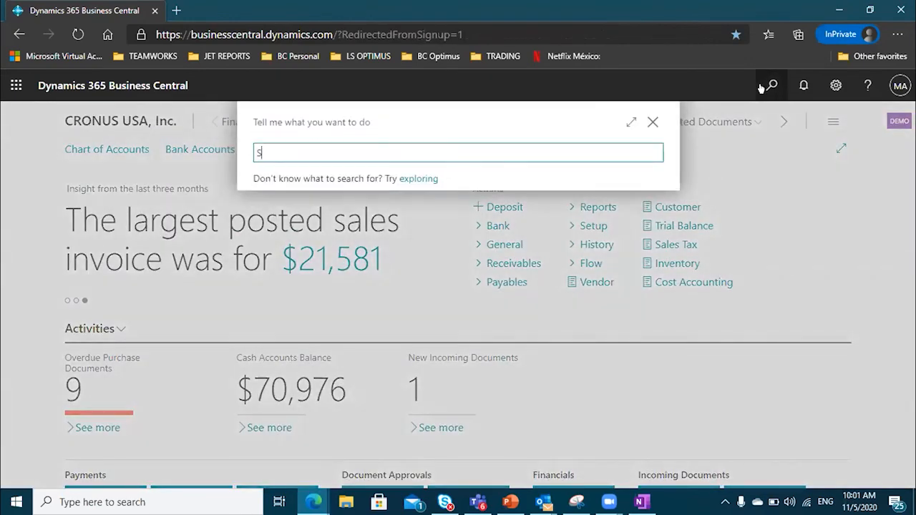
pyautogui.write('ales')
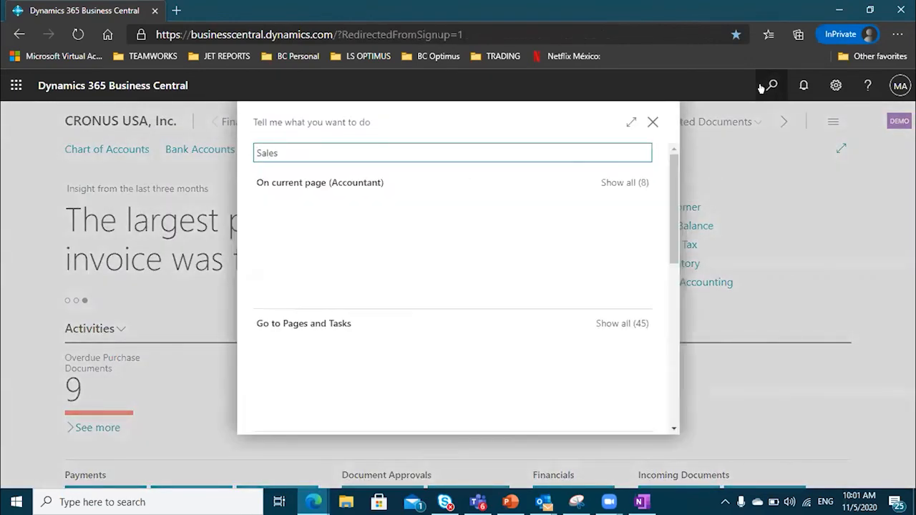
pyautogui.press('BackSpace')
pyautogui.press('BackSpace')
pyautogui.press('BackSpace')
pyautogui.press('BackSpace')
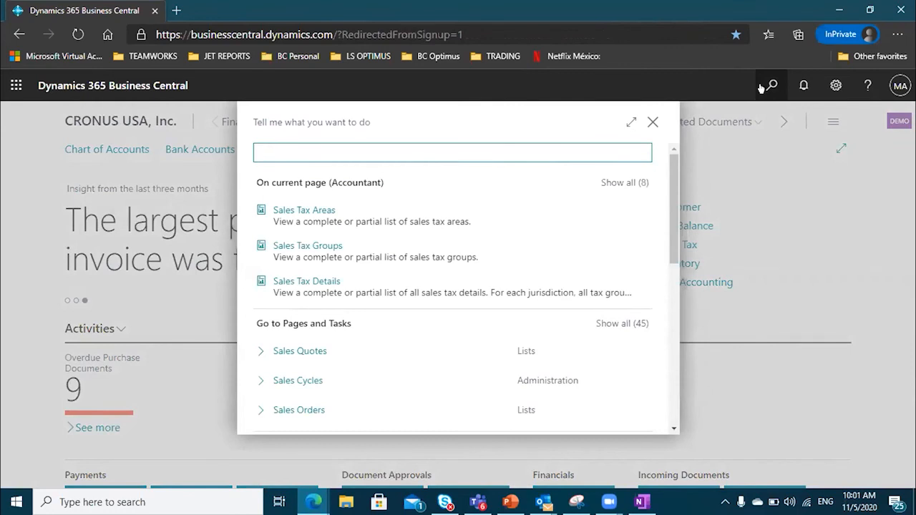
pyautogui.write('Sales order')
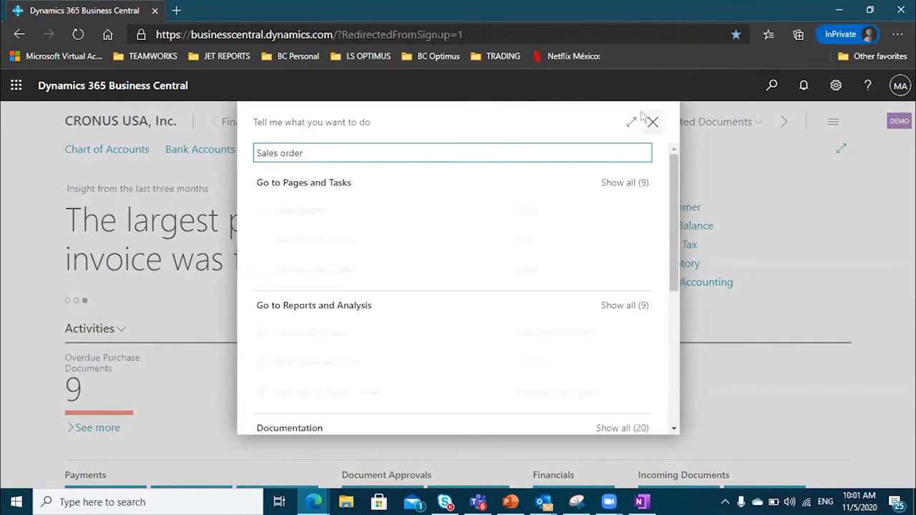
pyautogui.click(302, 209)
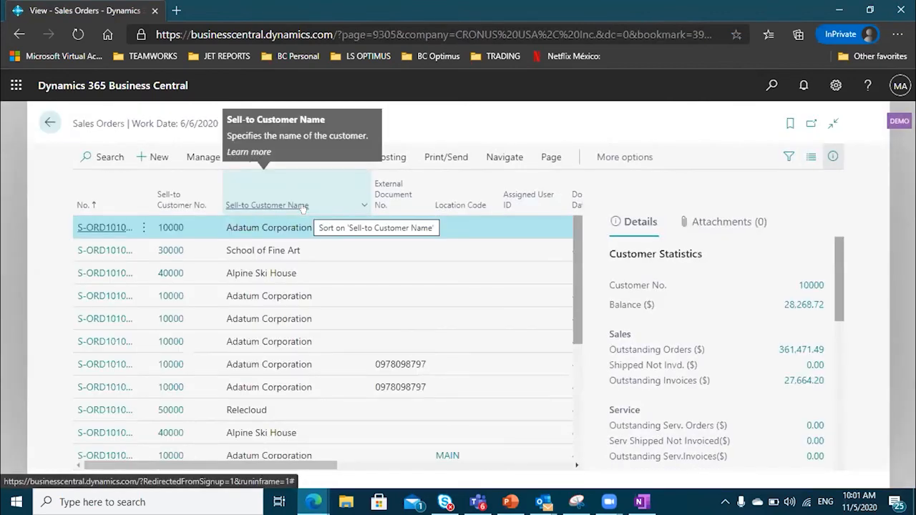
# - Create a new sales order for customer Adatum Corporation and review its customer notifications
pyautogui.click(152, 159)
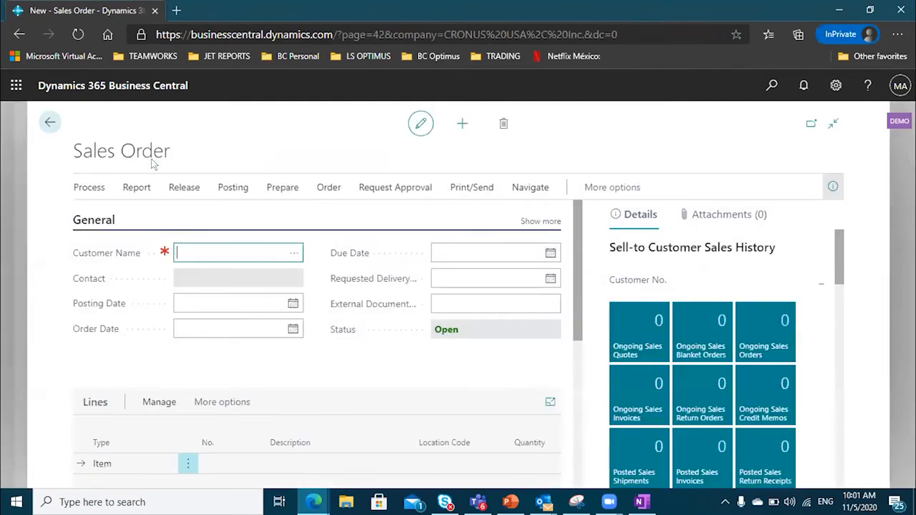
pyautogui.click(296, 256)
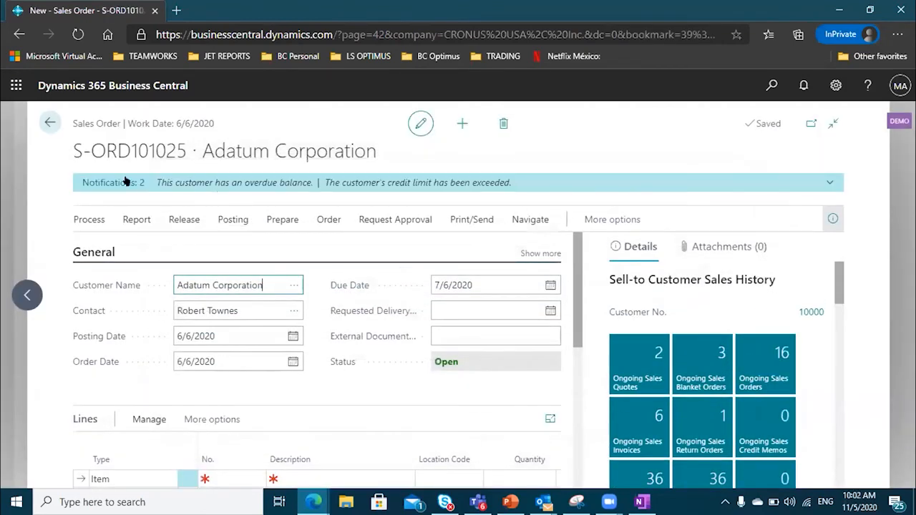
pyautogui.moveTo(73, 123); pyautogui.dragTo(119, 120)
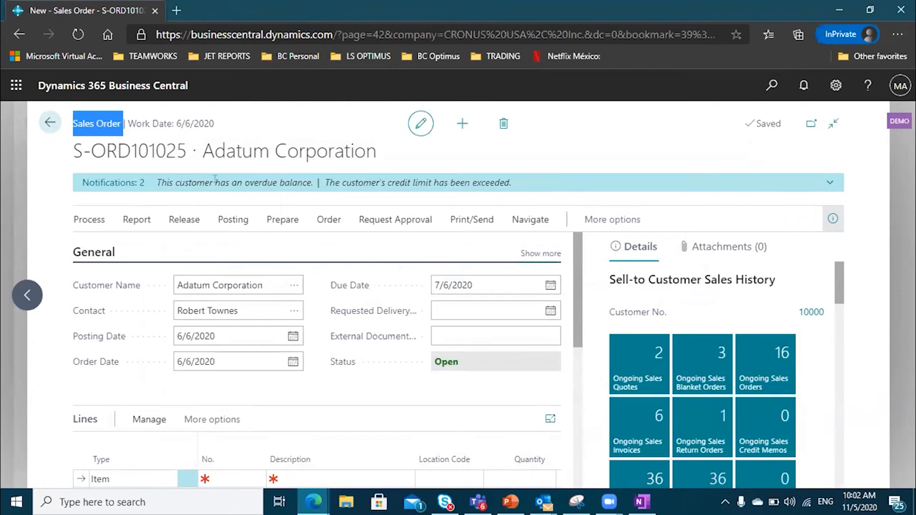
pyautogui.moveTo(167, 182); pyautogui.dragTo(290, 190)
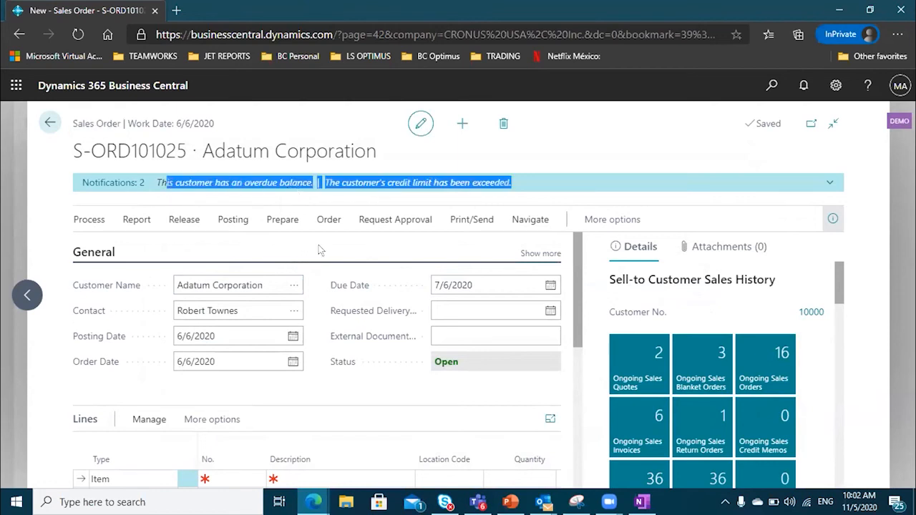
# - Add an order line for item 1896-S, ATHENS Desk, with a quantity of 10
pyautogui.scroll(-1, 321, 250)
pyautogui.click(254, 403)
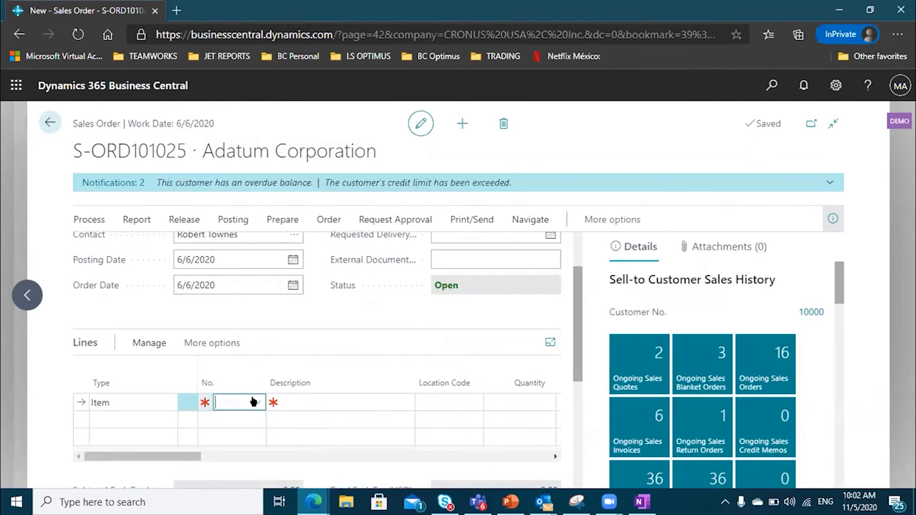
pyautogui.click(257, 403)
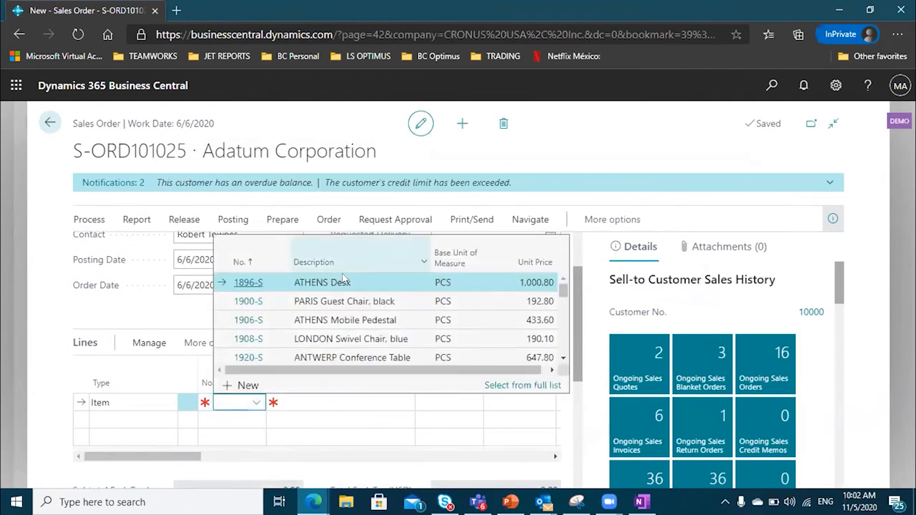
pyautogui.moveTo(350, 284); pyautogui.dragTo(343, 288)
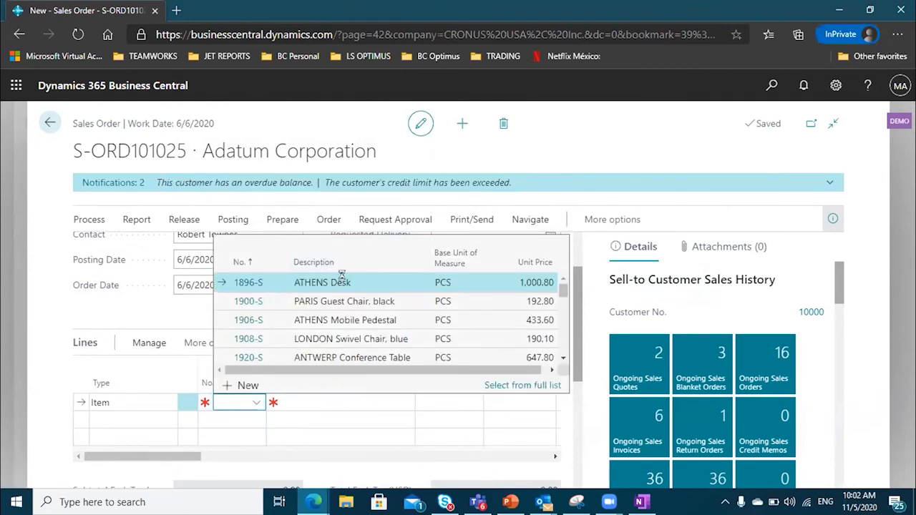
pyautogui.click(343, 280)
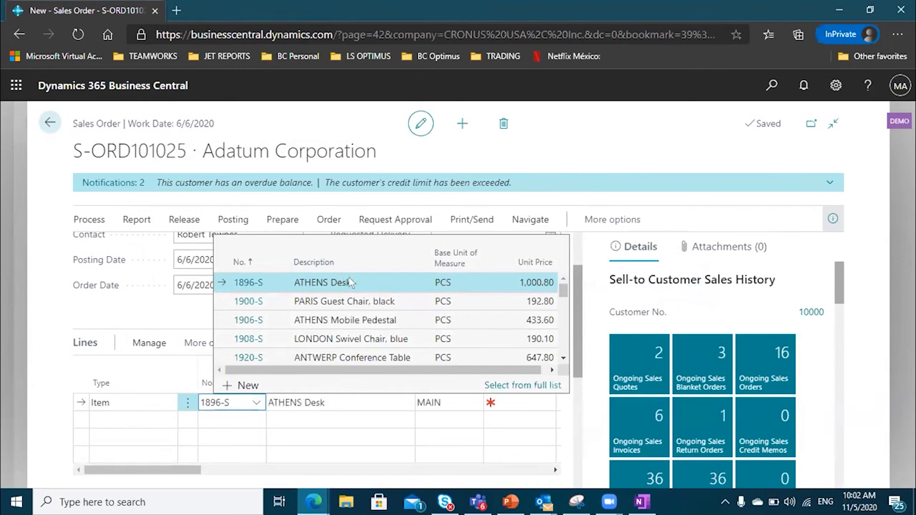
pyautogui.click(530, 403)
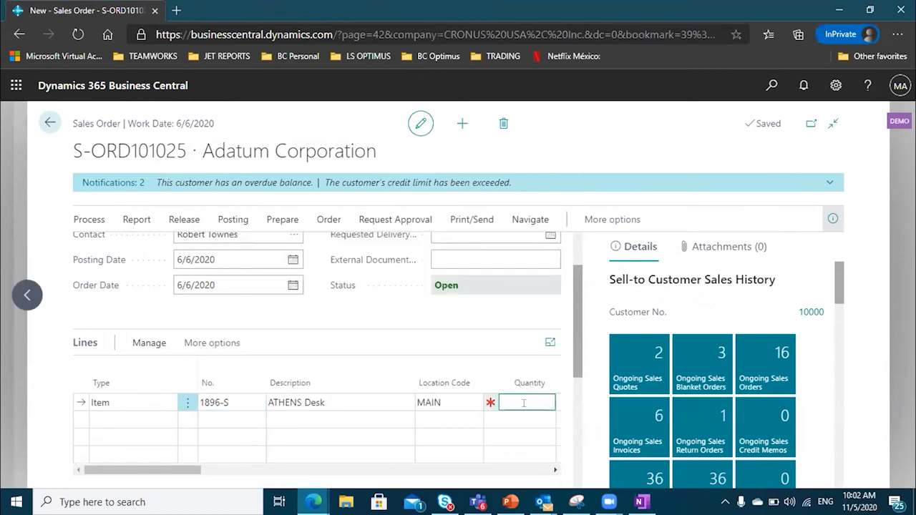
pyautogui.write('10')
pyautogui.press('Tab')
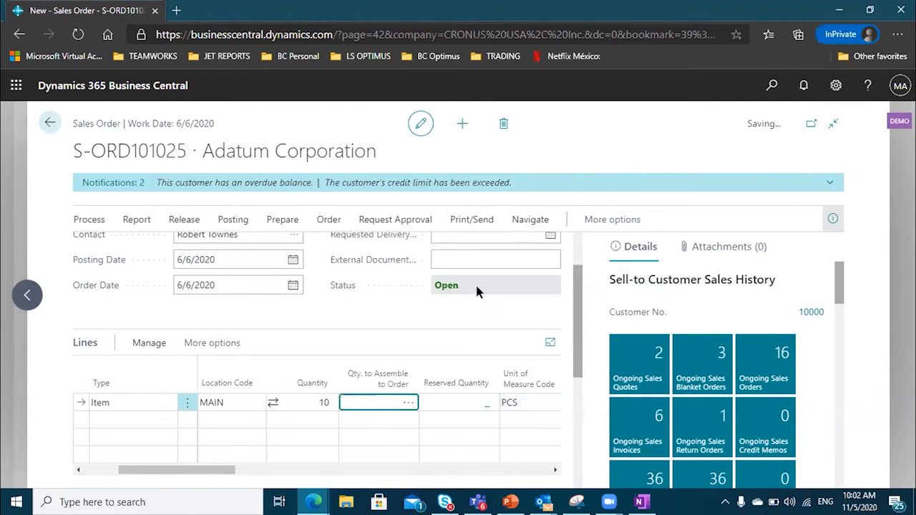
# - Review the order's totals and tax, and the desk line's unit price, tax codes and line discount
pyautogui.scroll(-2, 477, 290)
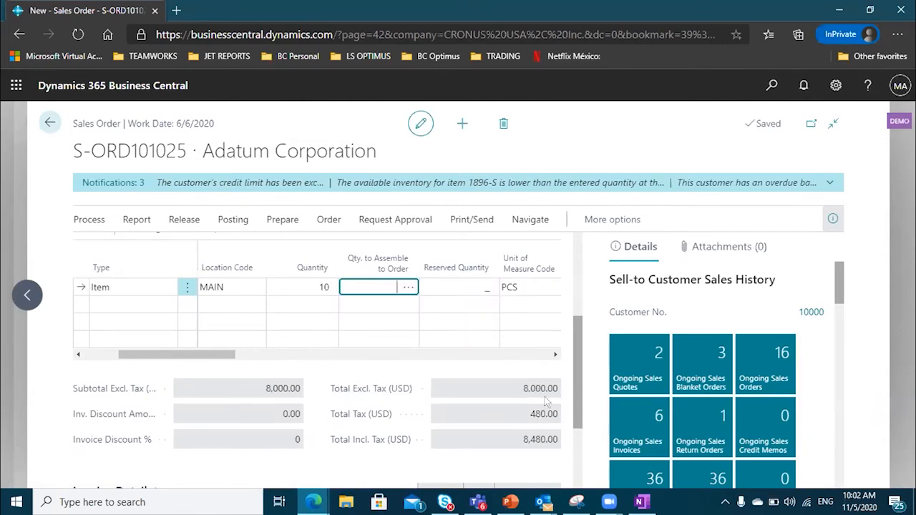
pyautogui.rightClick(531, 439)
pyautogui.click(308, 421)
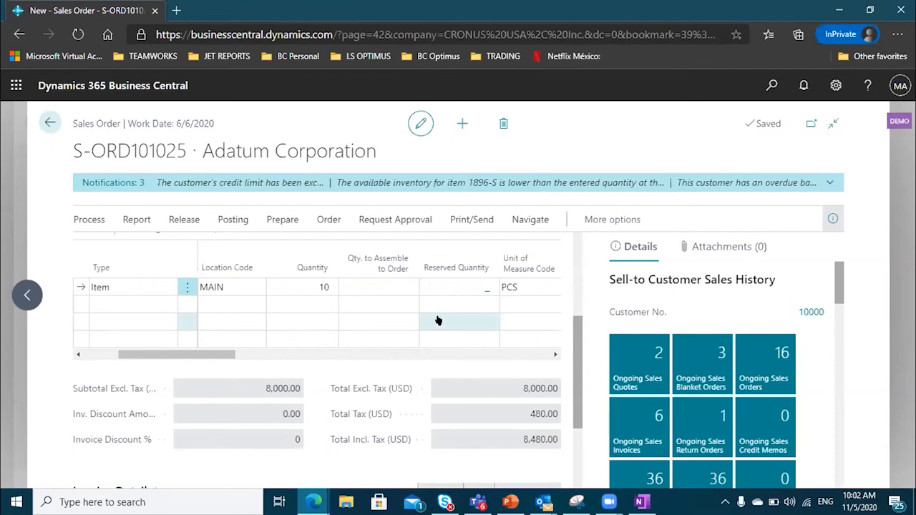
pyautogui.scroll(1, 429, 322)
pyautogui.moveTo(199, 425); pyautogui.dragTo(298, 433)
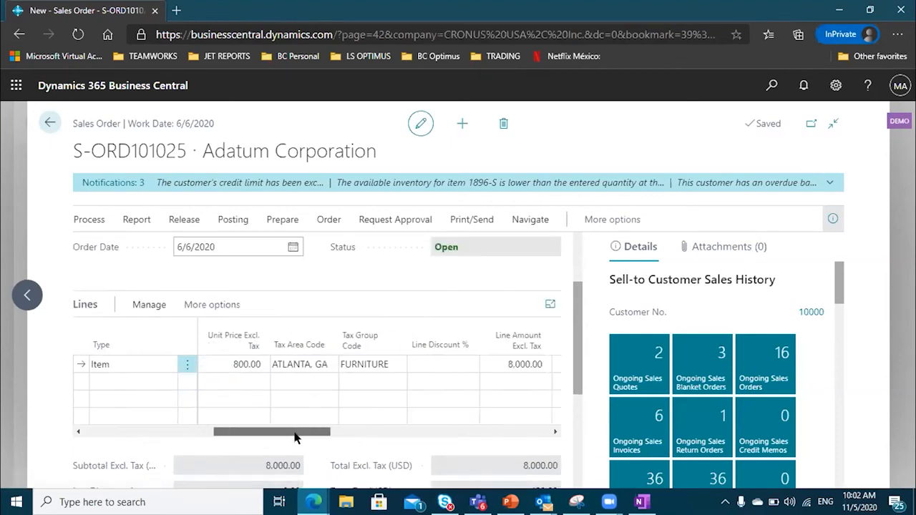
pyautogui.click(435, 364)
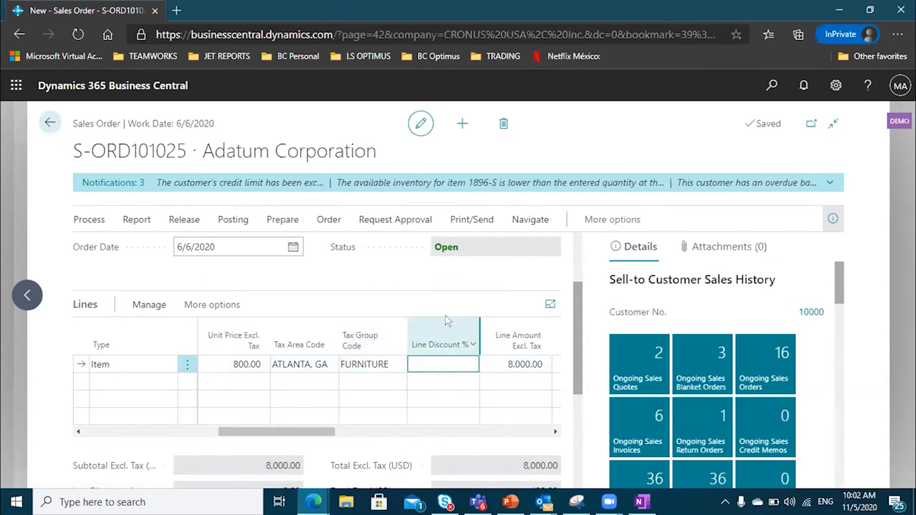
pyautogui.moveTo(445, 315)
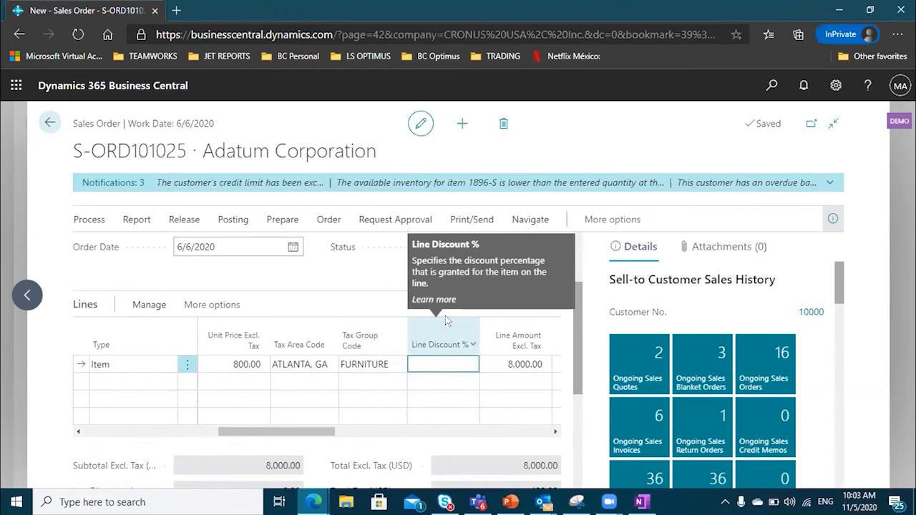
pyautogui.click(374, 274)
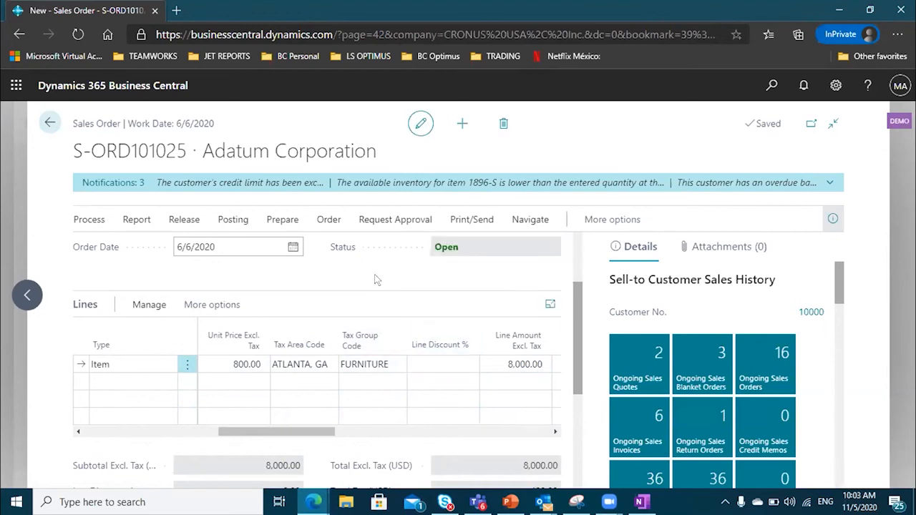
# - Show all general fields of the sales order and check the sell-to city and state
pyautogui.scroll(2, 374, 275)
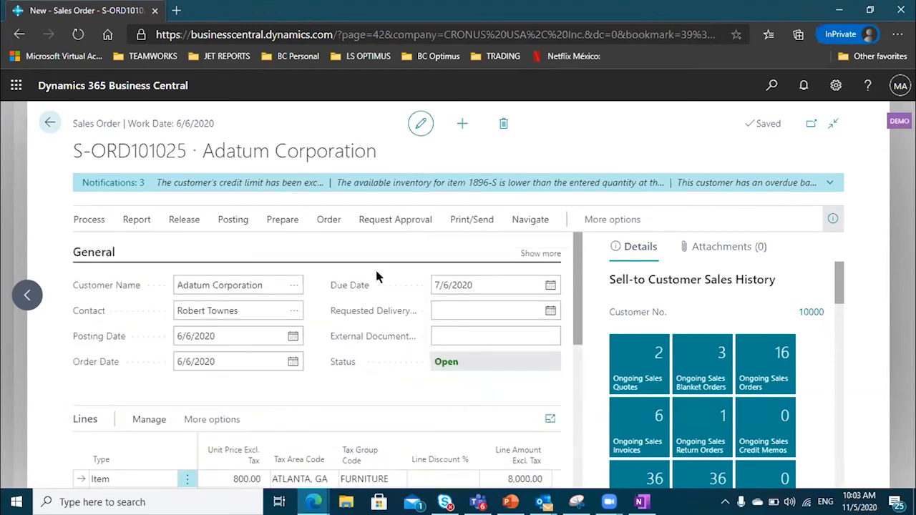
pyautogui.click(265, 279)
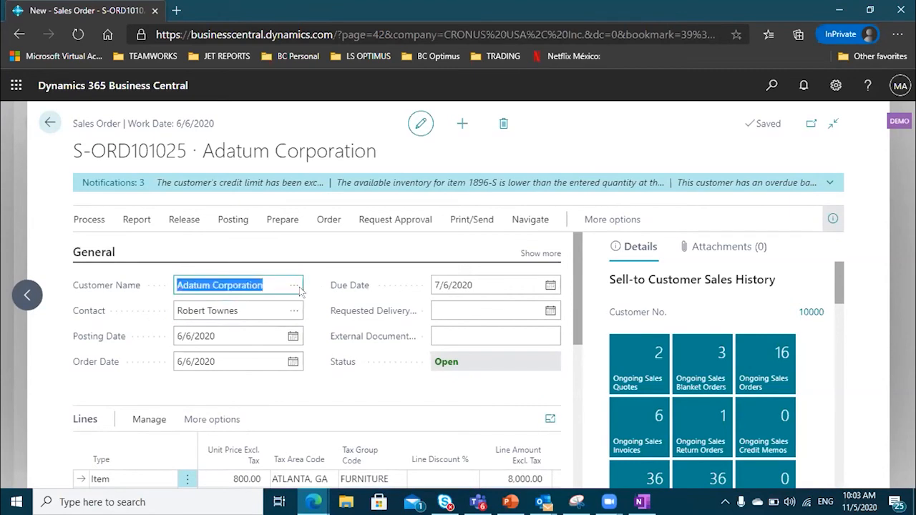
pyautogui.click(537, 254)
pyautogui.scroll(-2, 307, 322)
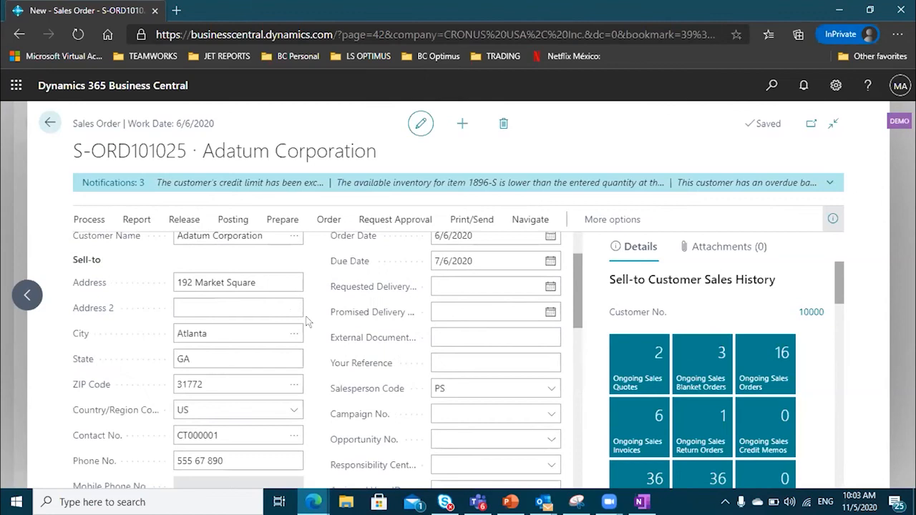
pyautogui.click(233, 330)
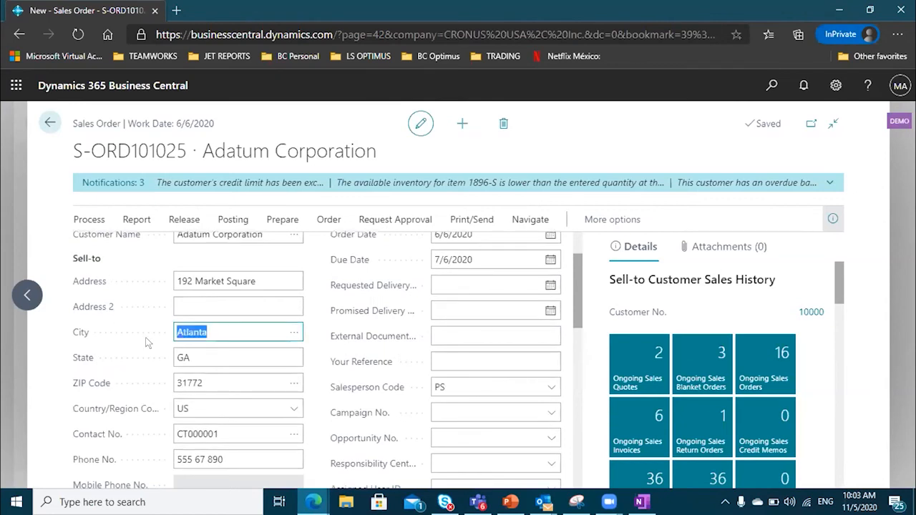
pyautogui.click(262, 354)
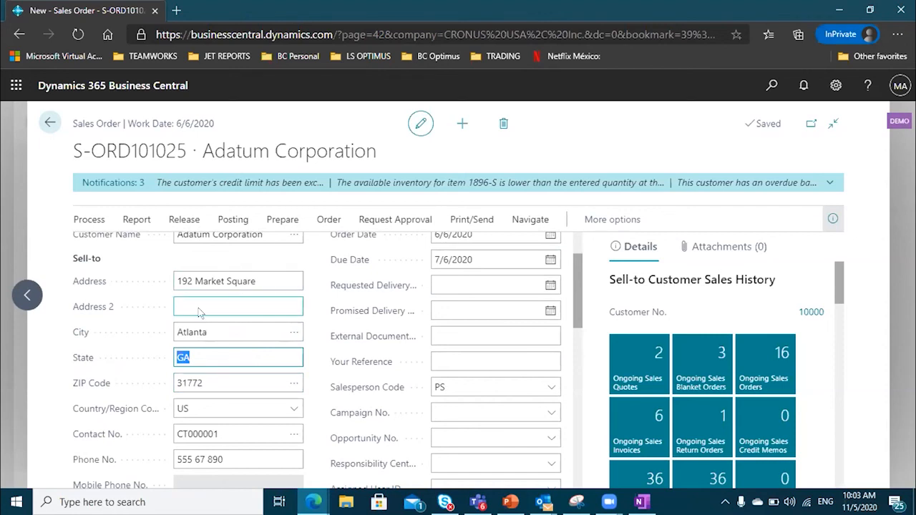
pyautogui.scroll(2, 299, 315)
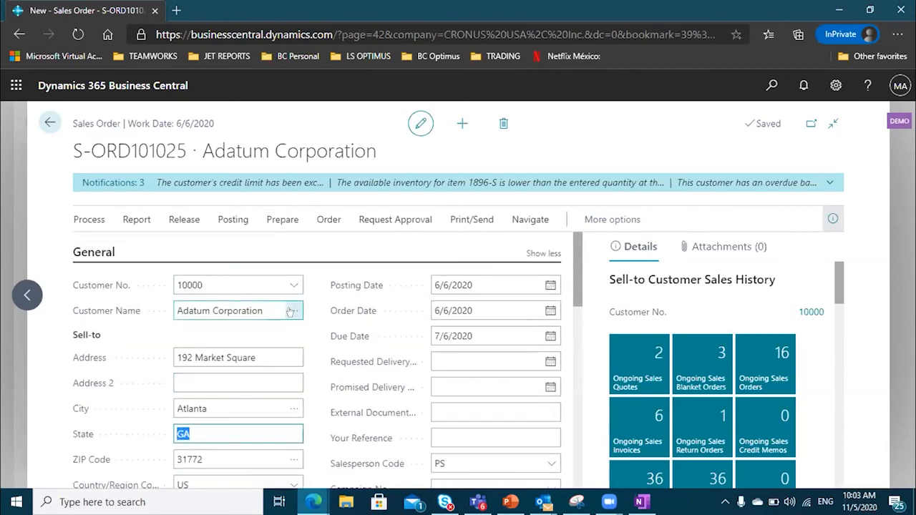
# - Open Adatum Corporation's customer card from the order's customer lookup and expand its invoicing details
pyautogui.click(294, 311)
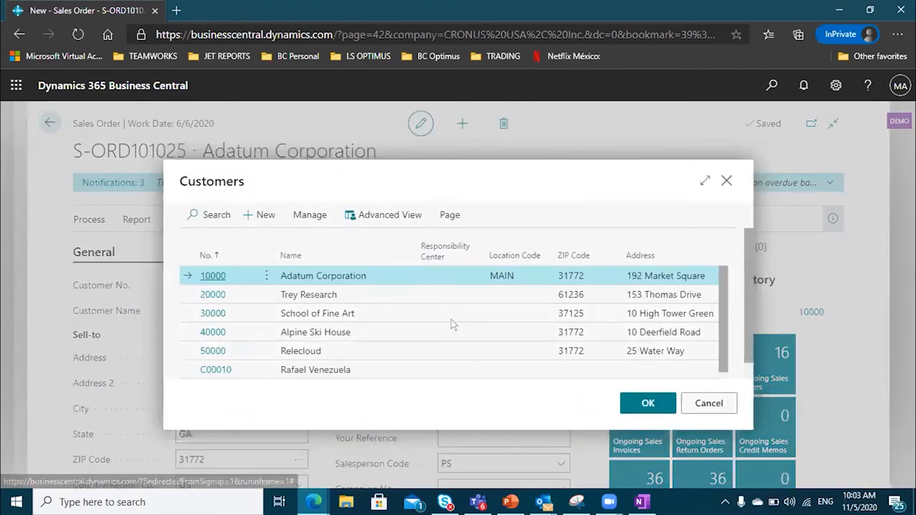
pyautogui.click(310, 214)
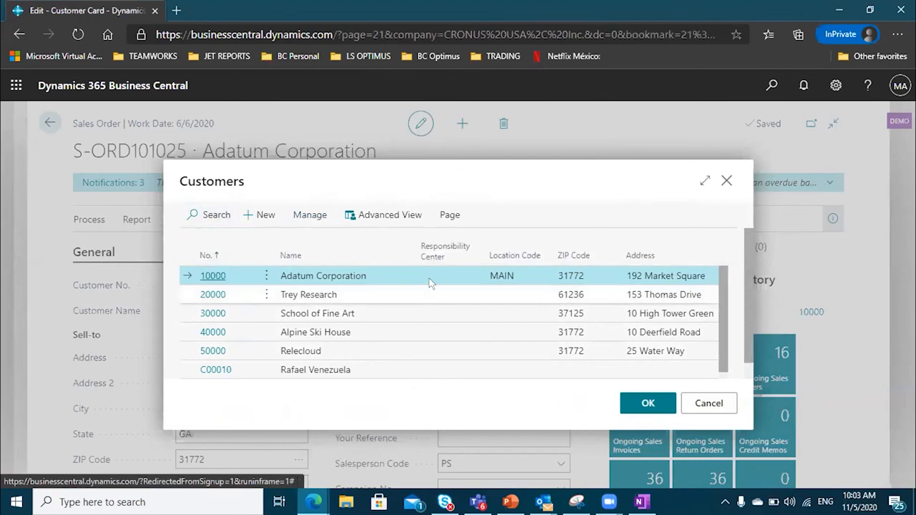
pyautogui.scroll(-2, 417, 282)
pyautogui.scroll(-3, 417, 283)
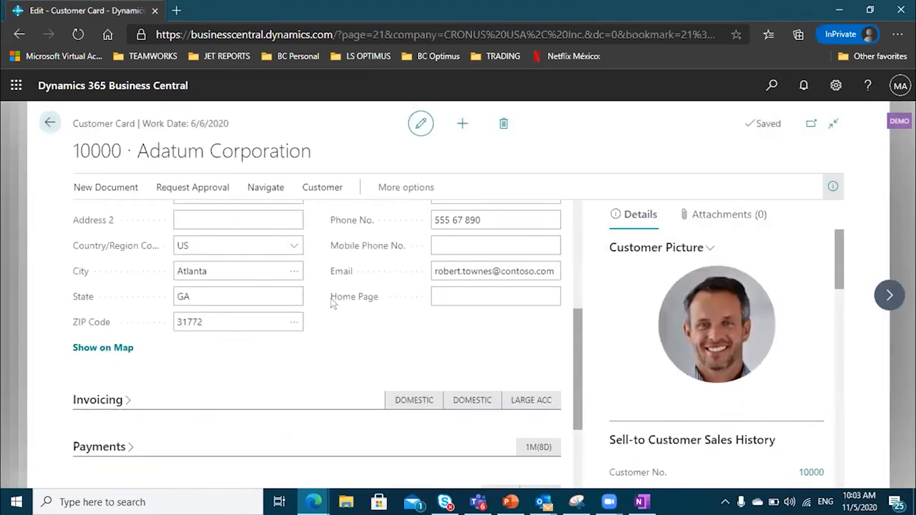
pyautogui.click(120, 399)
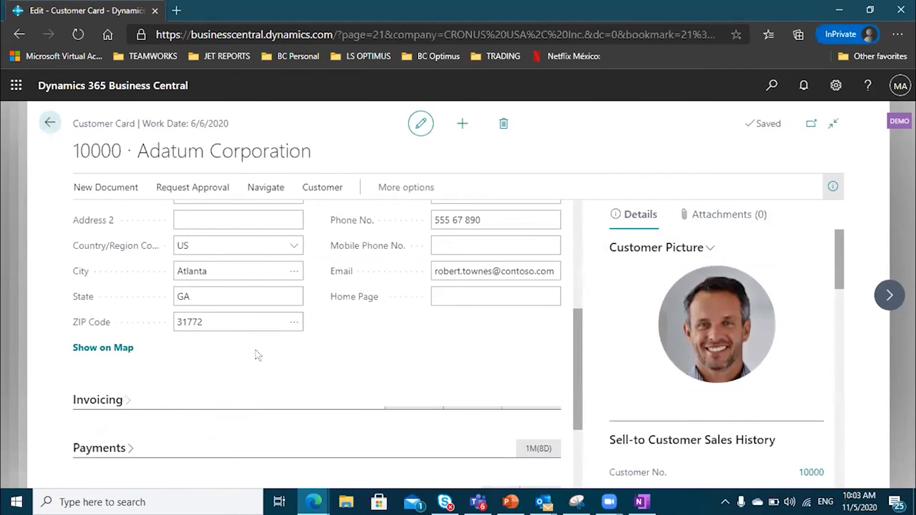
pyautogui.scroll(-1, 419, 263)
pyautogui.scroll(1, 372, 282)
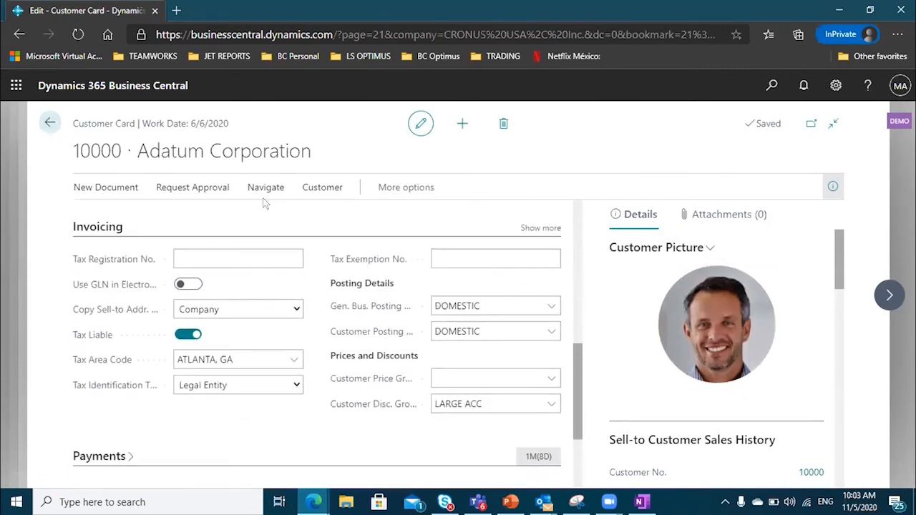
# - Examine the customer's general business and customer posting groups, and return to the sales order without changing the customer
pyautogui.moveTo(137, 149); pyautogui.dragTo(337, 160)
pyautogui.moveTo(489, 307); pyautogui.dragTo(423, 297)
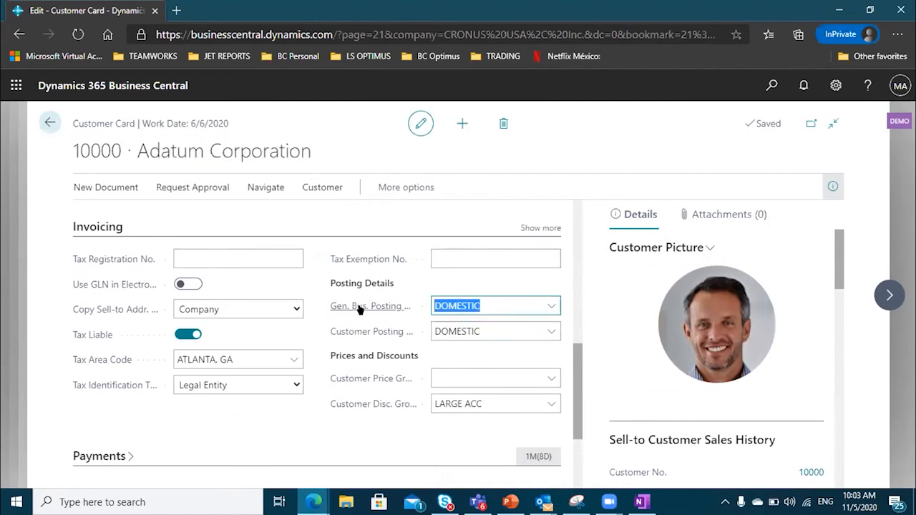
pyautogui.moveTo(357, 308)
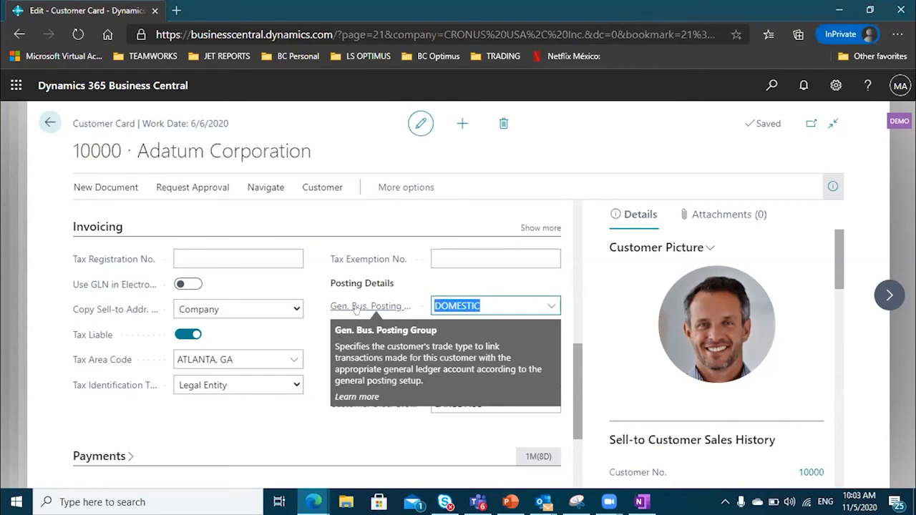
pyautogui.click(493, 301)
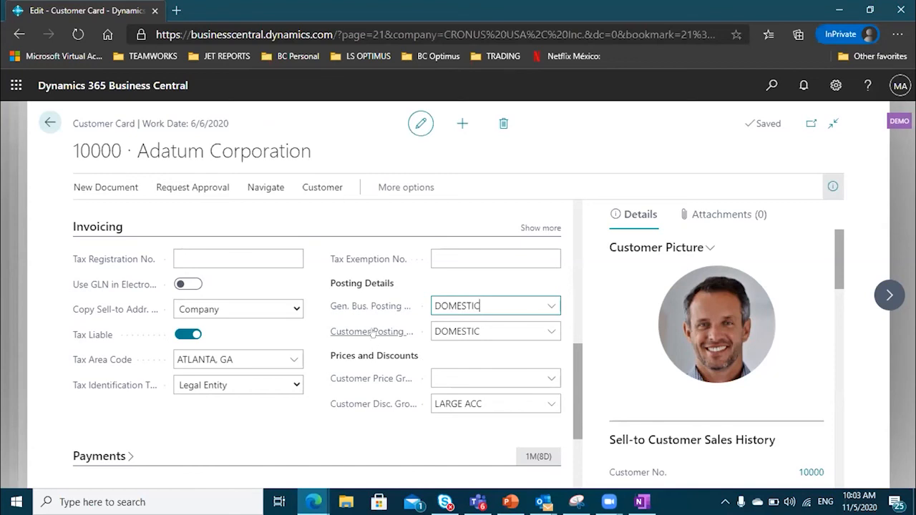
pyautogui.moveTo(373, 333)
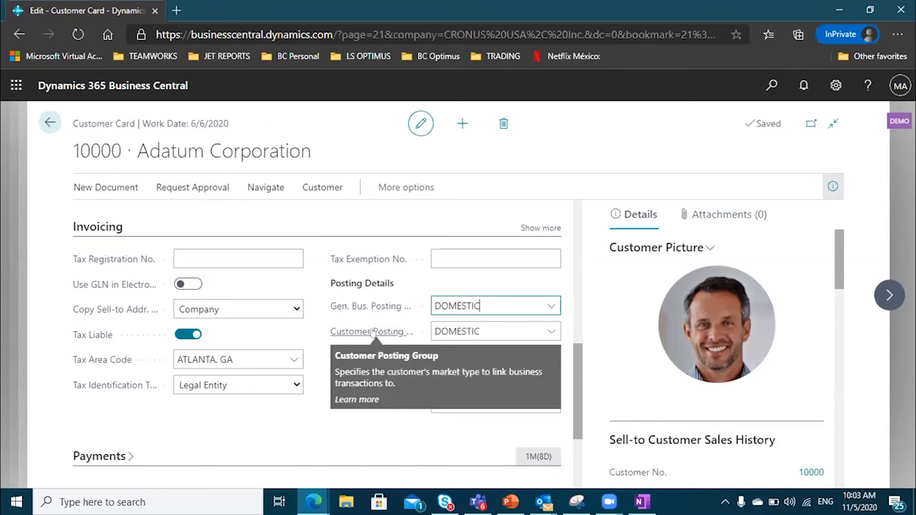
pyautogui.press('Tab')
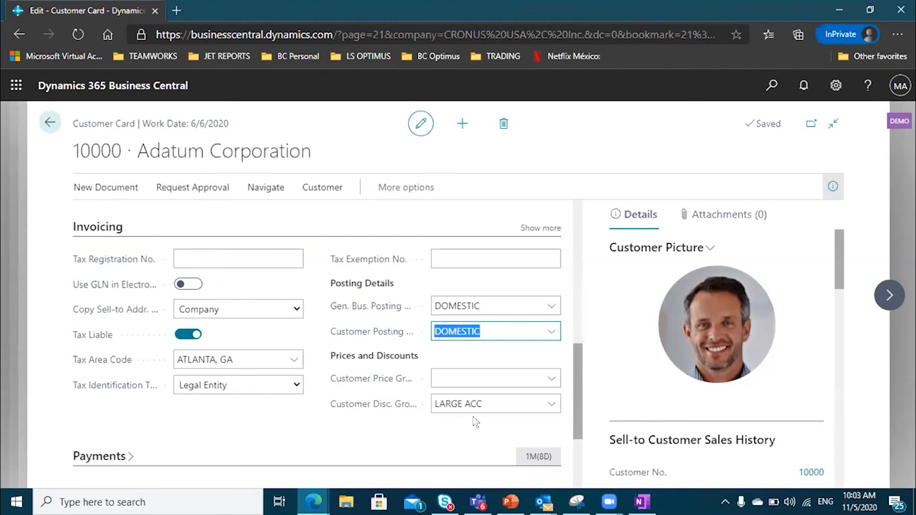
pyautogui.click(50, 126)
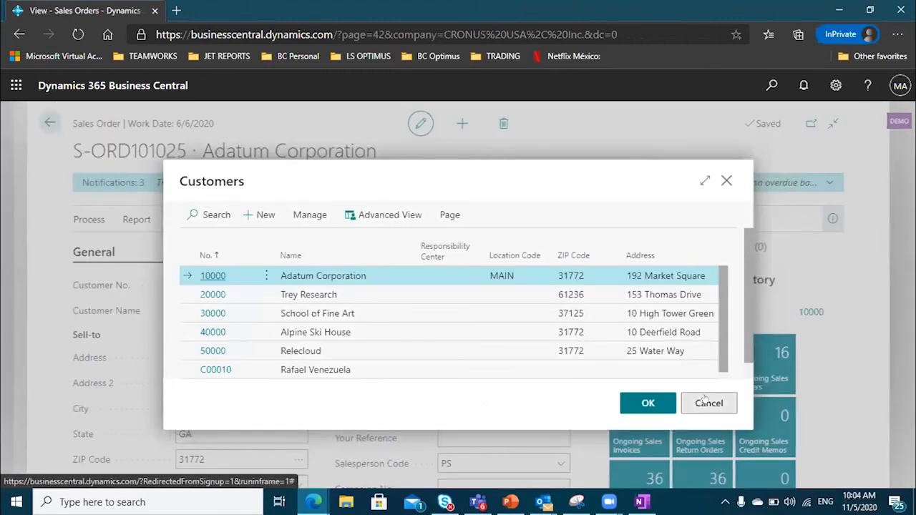
pyautogui.click(708, 403)
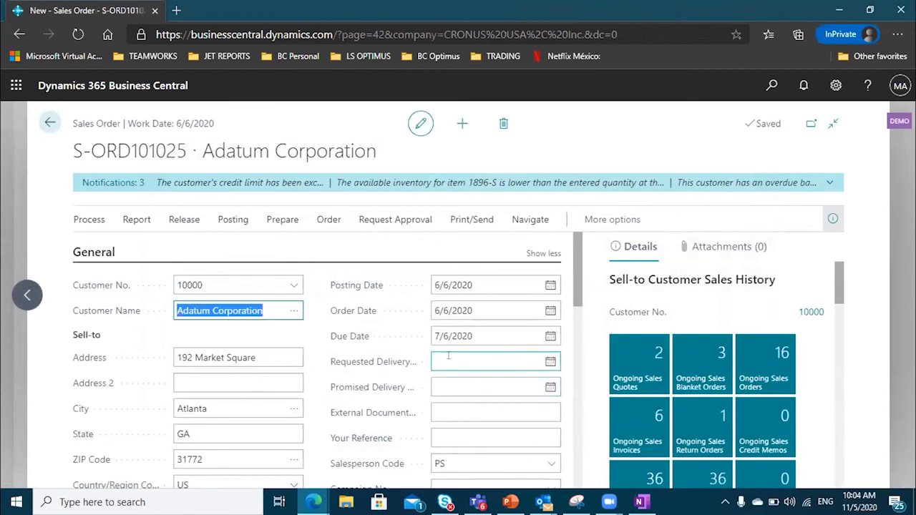
# - Check the sales order's available actions, try to preview its posting, and close the error messages
pyautogui.click(530, 220)
pyautogui.click(469, 219)
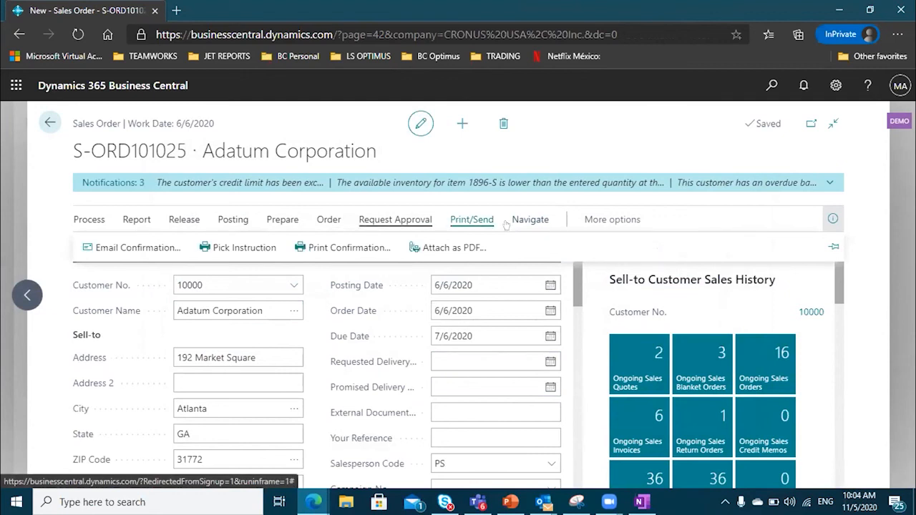
pyautogui.click(593, 217)
pyautogui.click(596, 216)
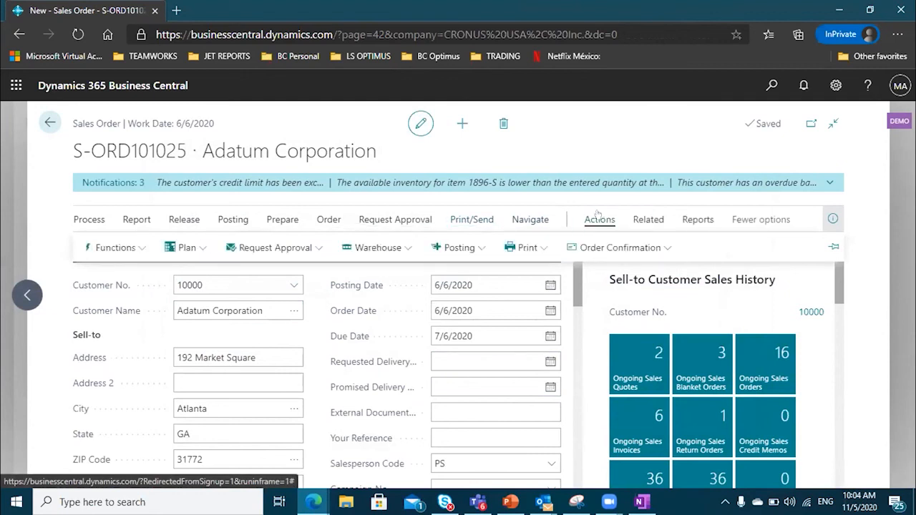
pyautogui.click(244, 218)
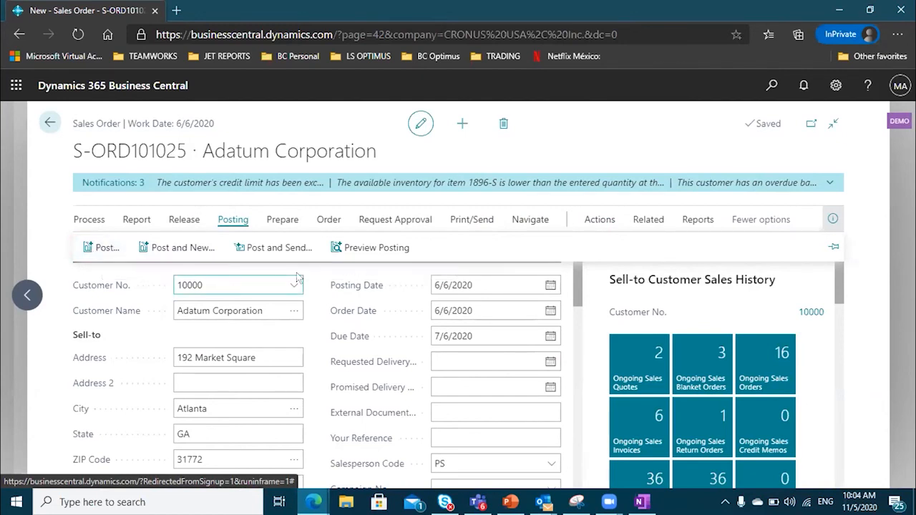
pyautogui.click(387, 248)
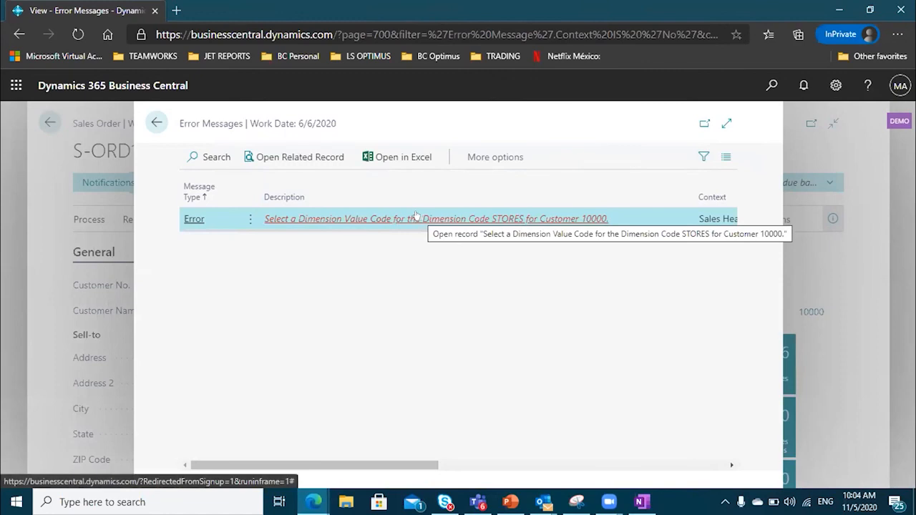
pyautogui.click(158, 122)
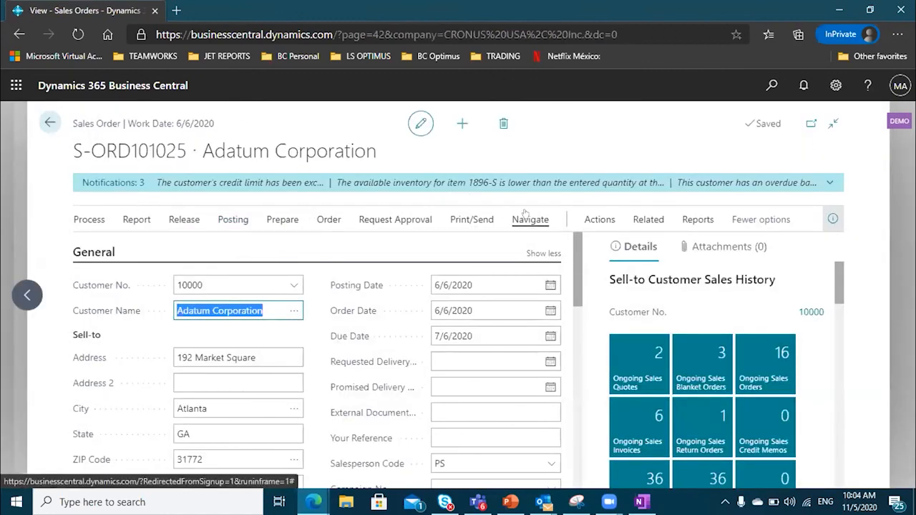
# - Look through the sales order's available actions and related information to find where its dimensions are maintained
pyautogui.click(535, 218)
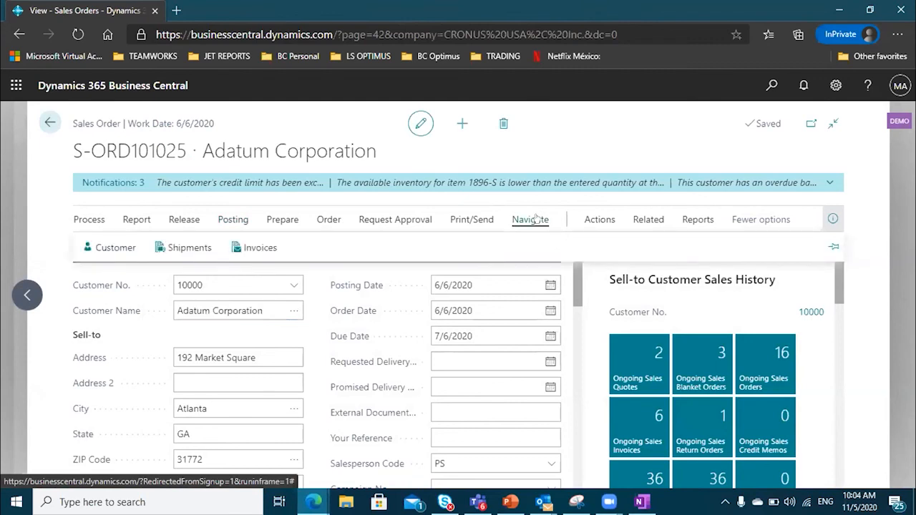
pyautogui.click(599, 222)
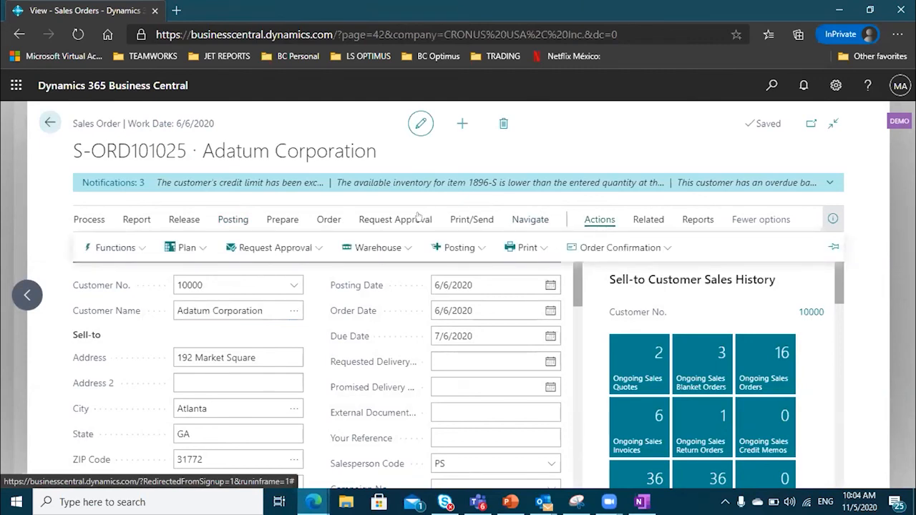
pyautogui.click(331, 218)
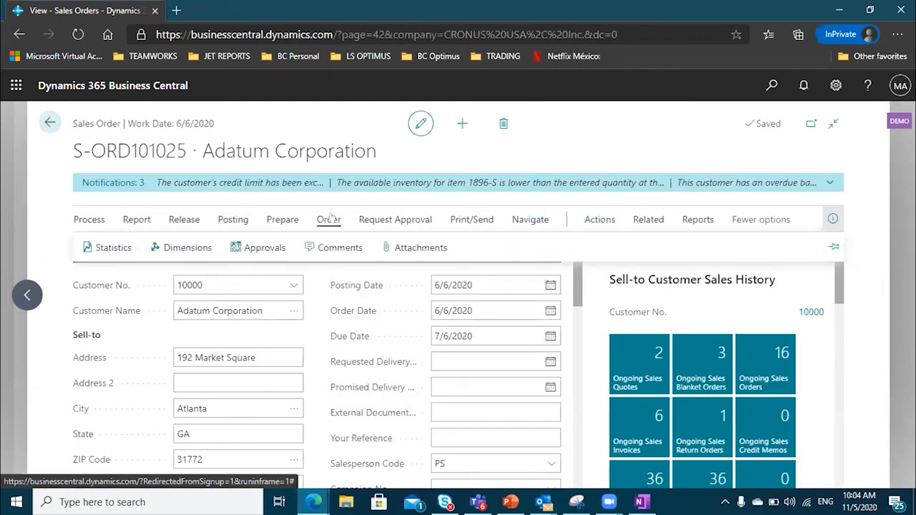
pyautogui.click(287, 219)
pyautogui.click(237, 219)
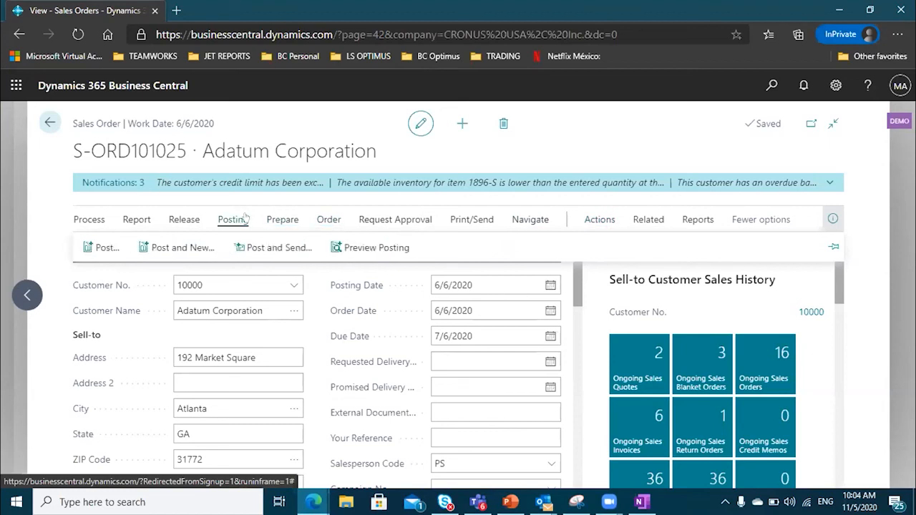
pyautogui.click(528, 218)
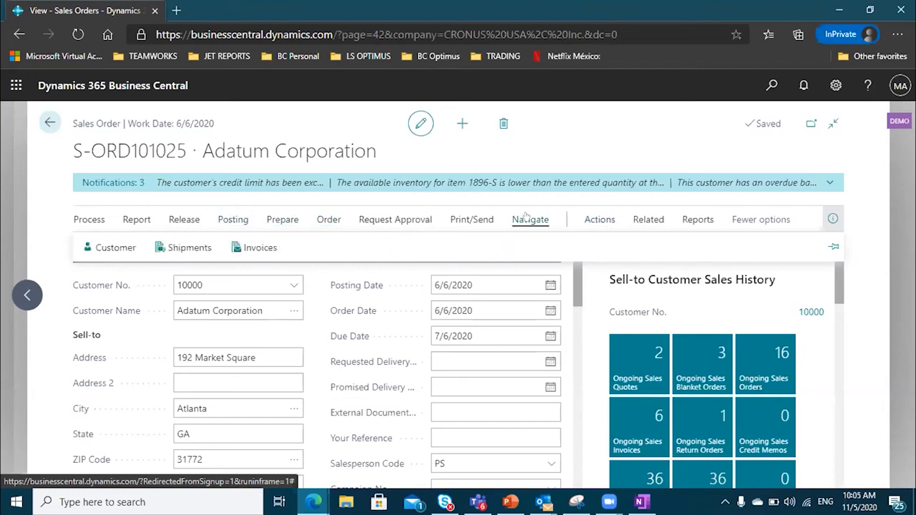
pyautogui.click(592, 218)
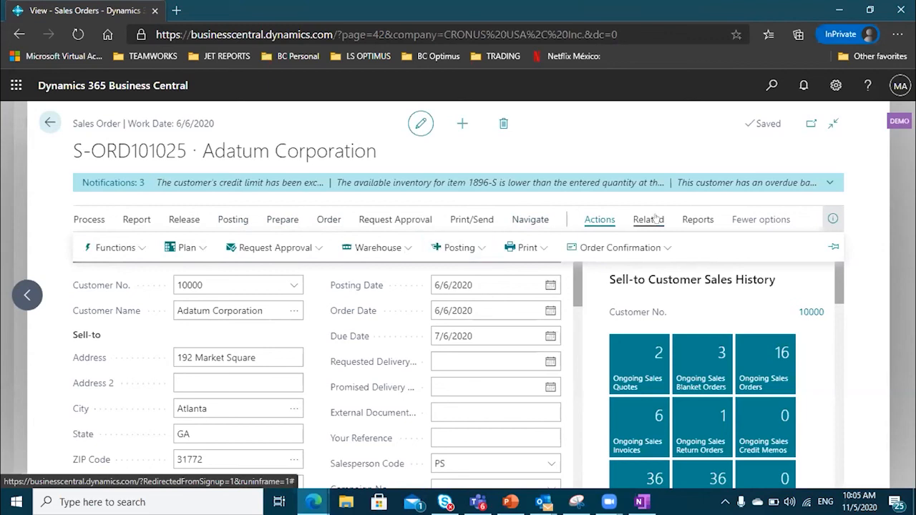
pyautogui.click(760, 220)
pyautogui.click(629, 228)
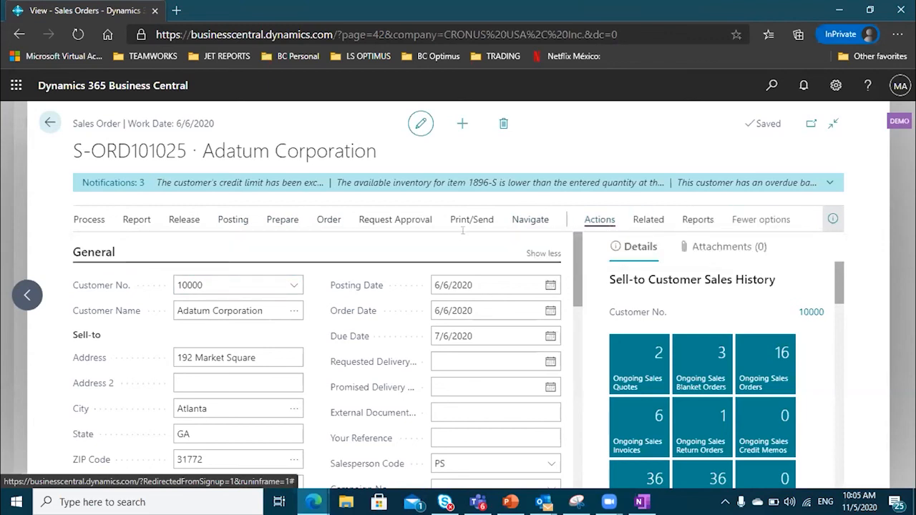
pyautogui.click(600, 221)
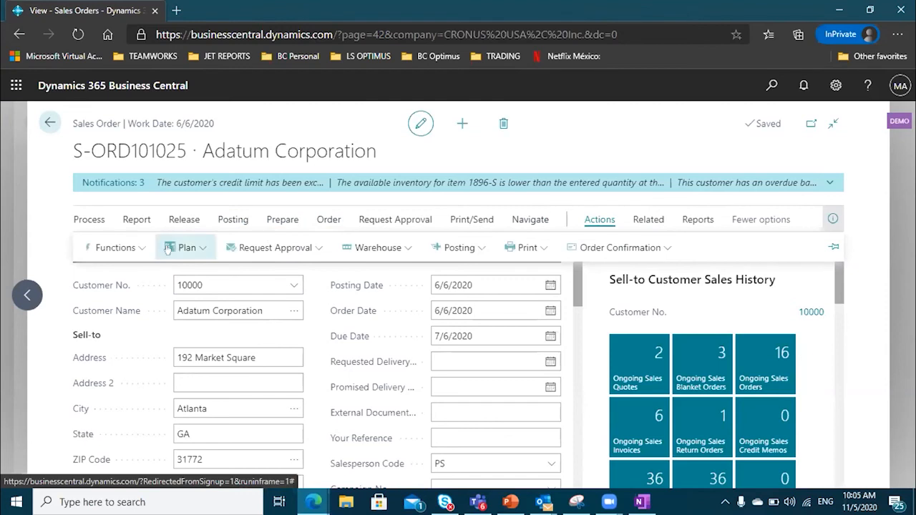
pyautogui.click(129, 248)
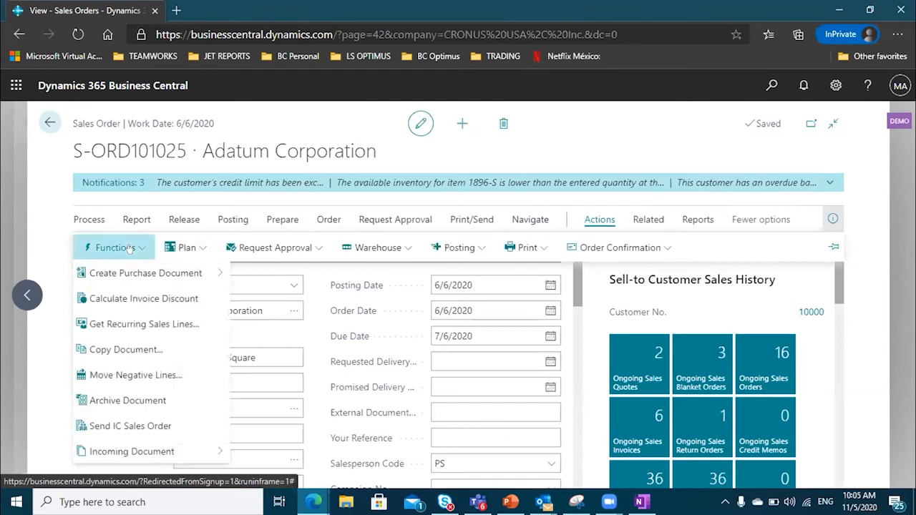
pyautogui.click(648, 221)
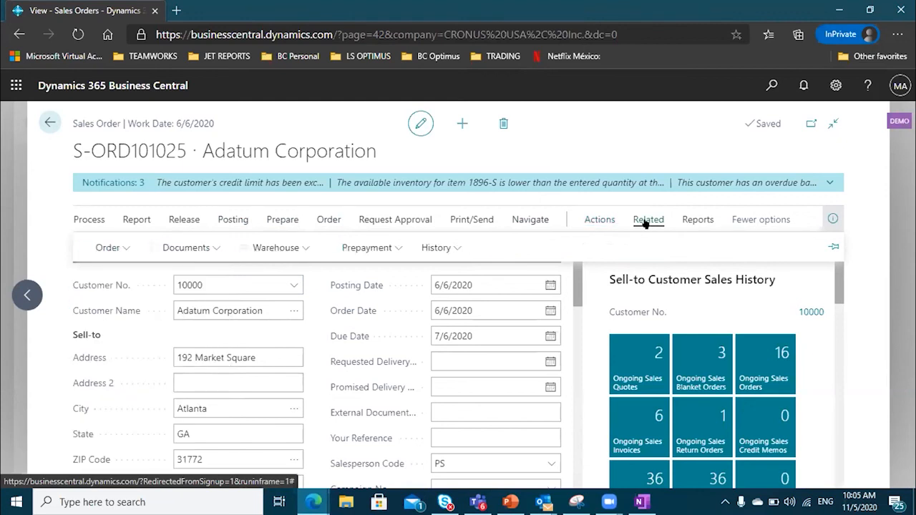
pyautogui.click(538, 216)
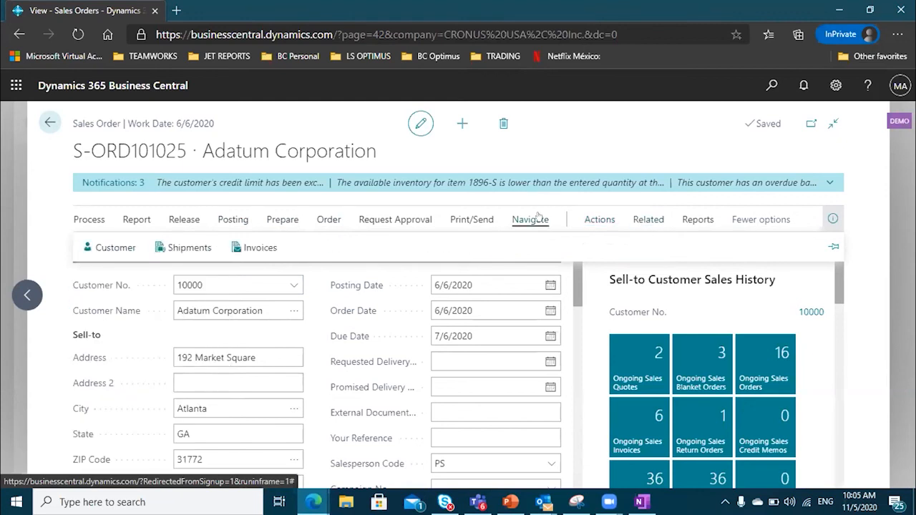
# - Open the sales order's dimensions and add a STORES dimension line below AREAS
pyautogui.click(650, 222)
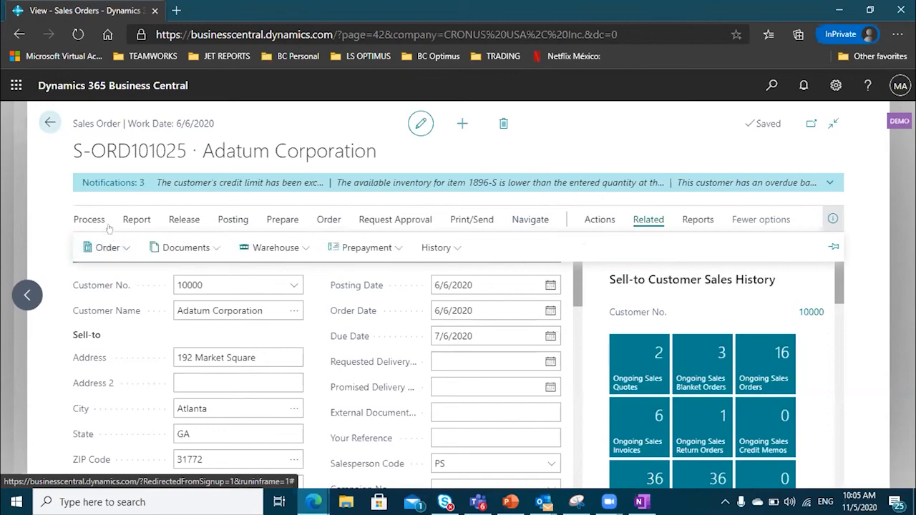
pyautogui.click(107, 248)
pyautogui.click(138, 323)
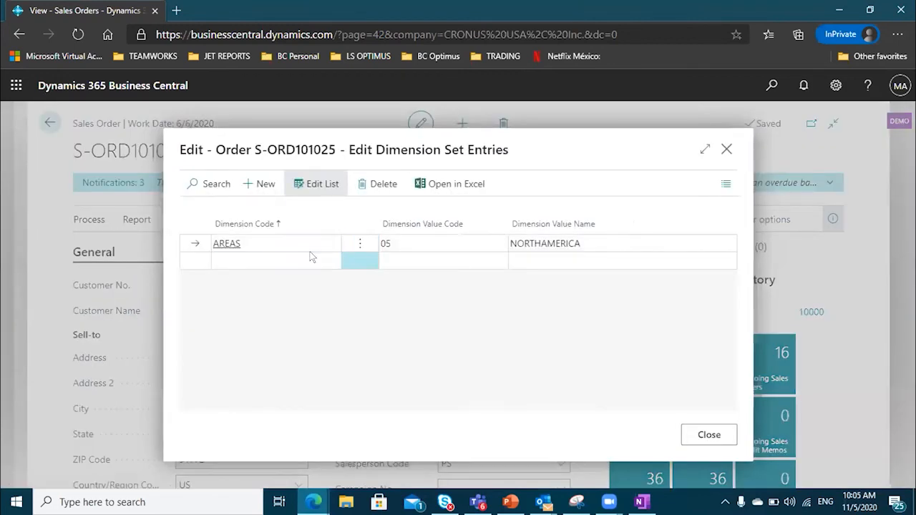
pyautogui.click(326, 260)
pyautogui.click(330, 260)
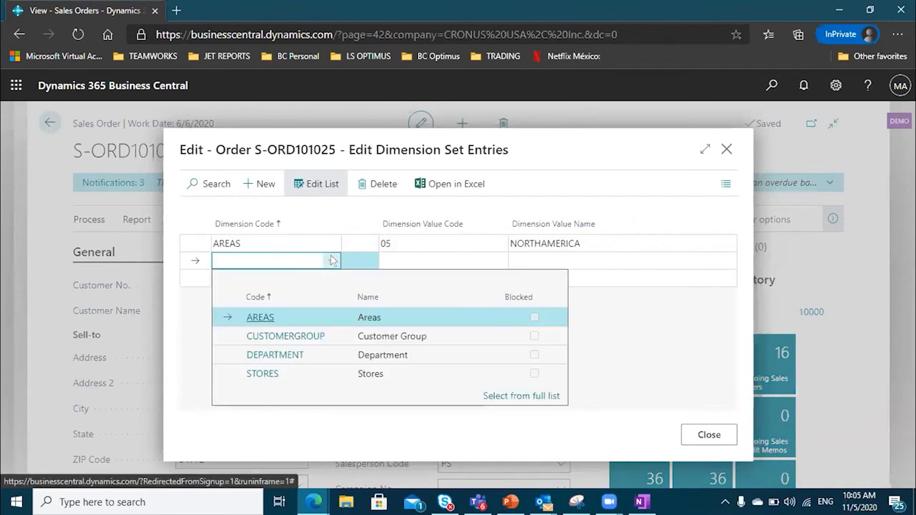
pyautogui.click(313, 372)
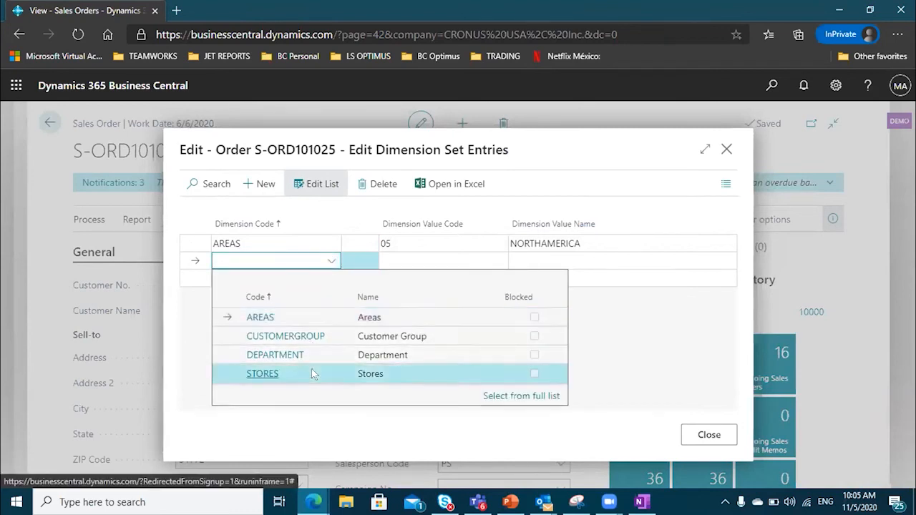
# - Set the STORES dimension value to 02 (Store North), and close the dimension entries, applying the change to the order lines
pyautogui.click(275, 242)
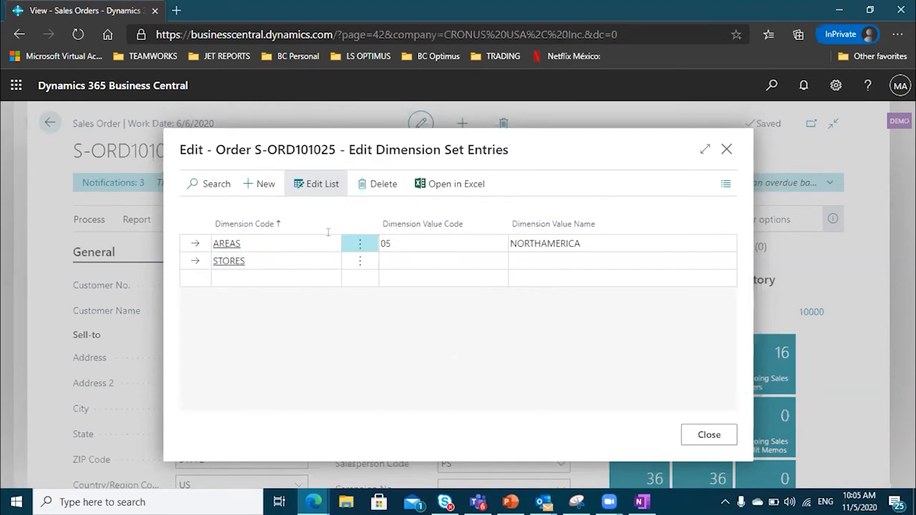
pyautogui.click(404, 240)
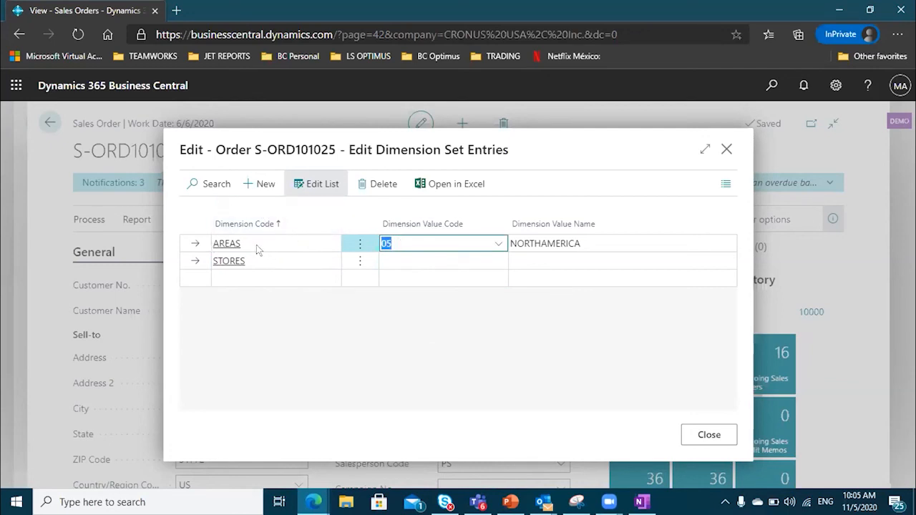
pyautogui.click(571, 244)
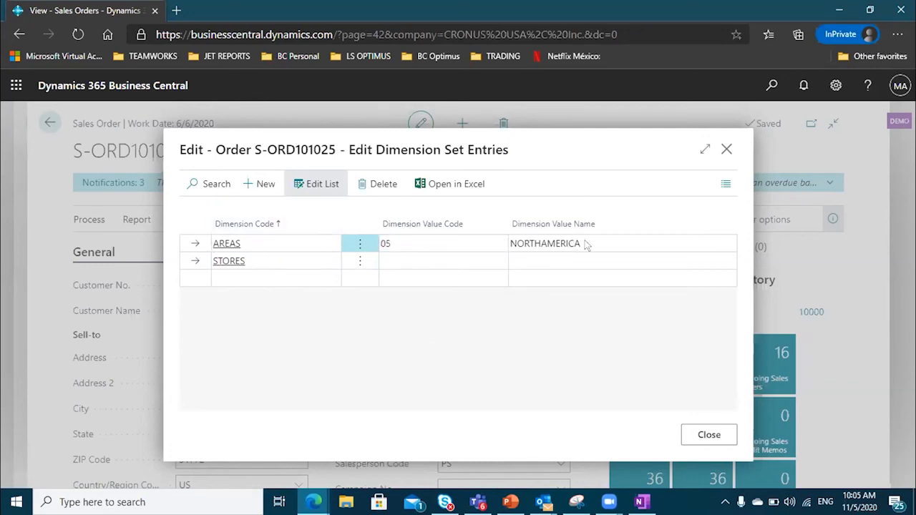
pyautogui.click(478, 255)
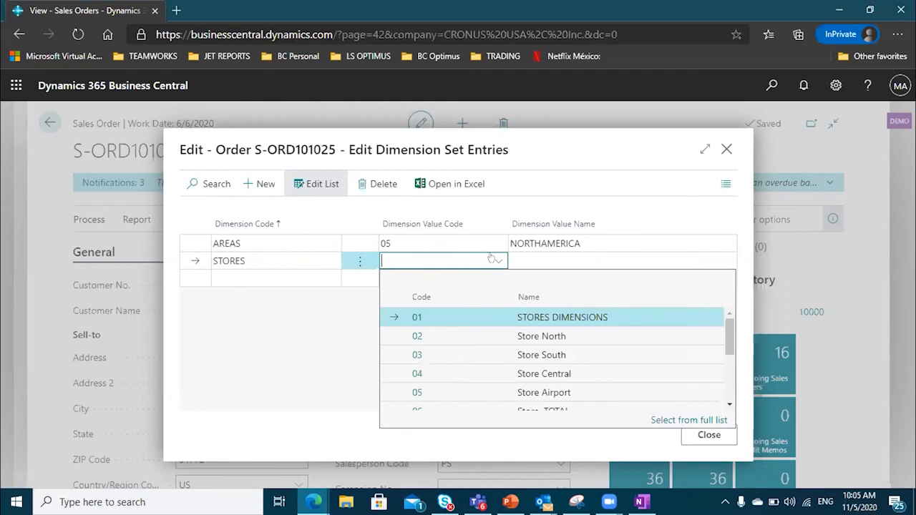
pyautogui.click(544, 336)
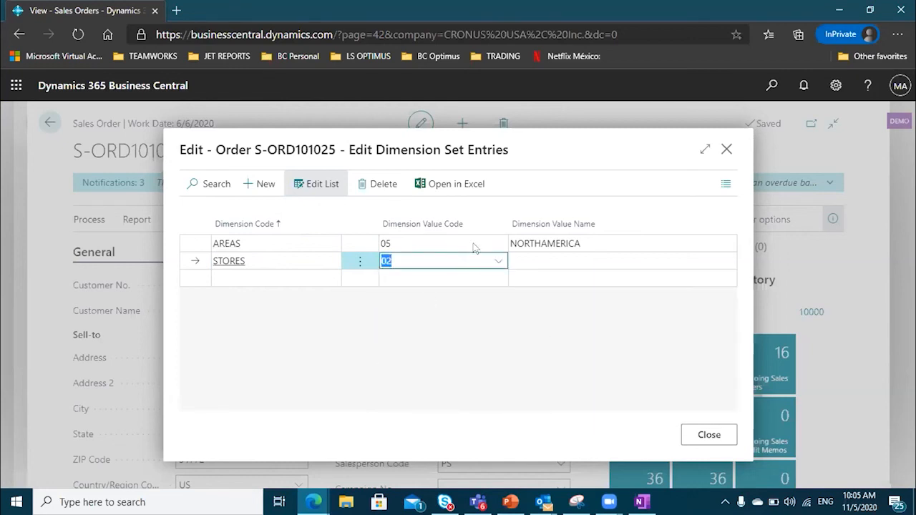
pyautogui.click(500, 260)
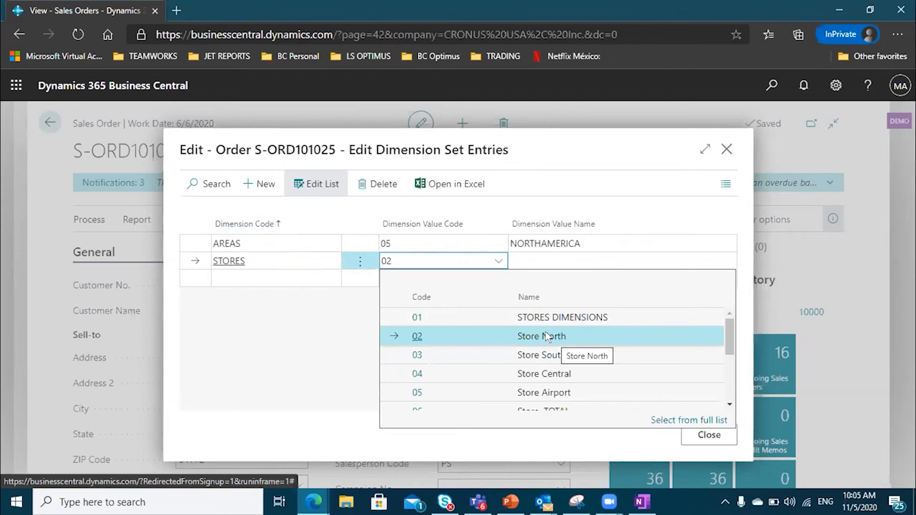
pyautogui.click(498, 150)
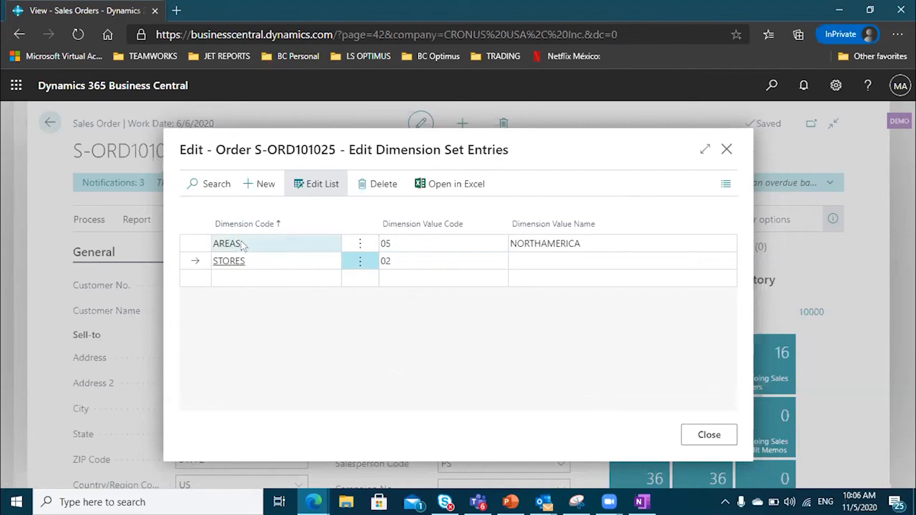
pyautogui.click(695, 438)
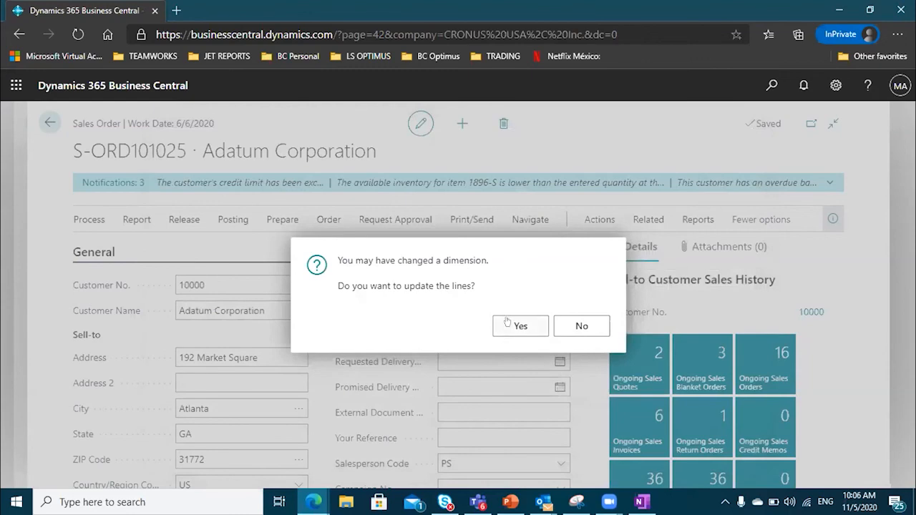
pyautogui.click(509, 324)
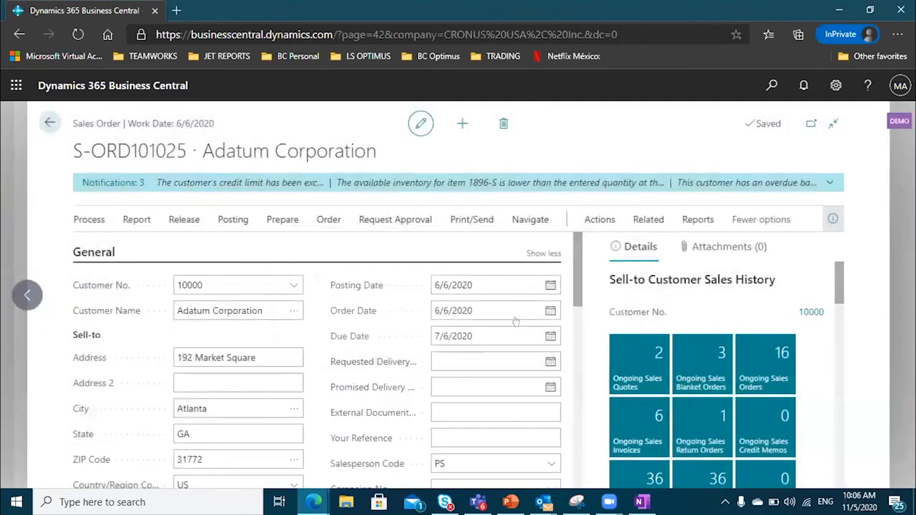
# - Preview the sales order's posting and review the kinds of related ledger entries
pyautogui.click(233, 219)
pyautogui.click(364, 248)
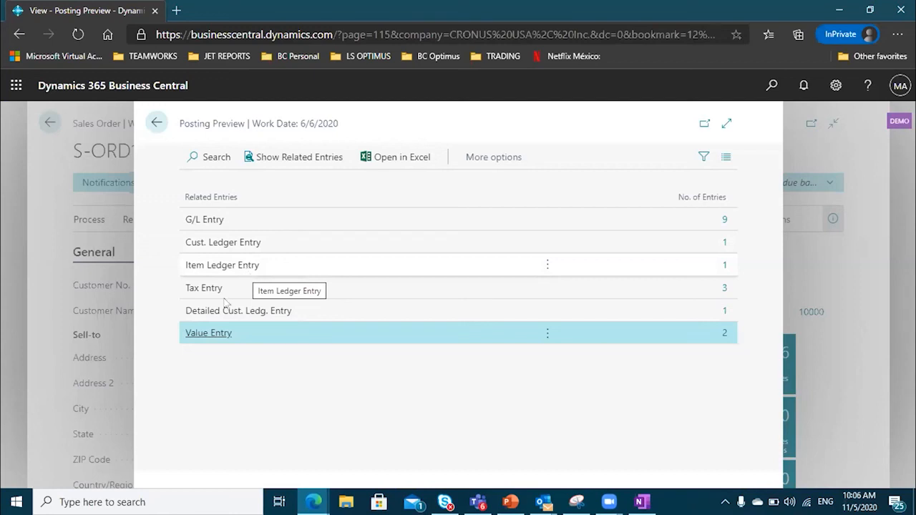
pyautogui.rightClick(299, 312)
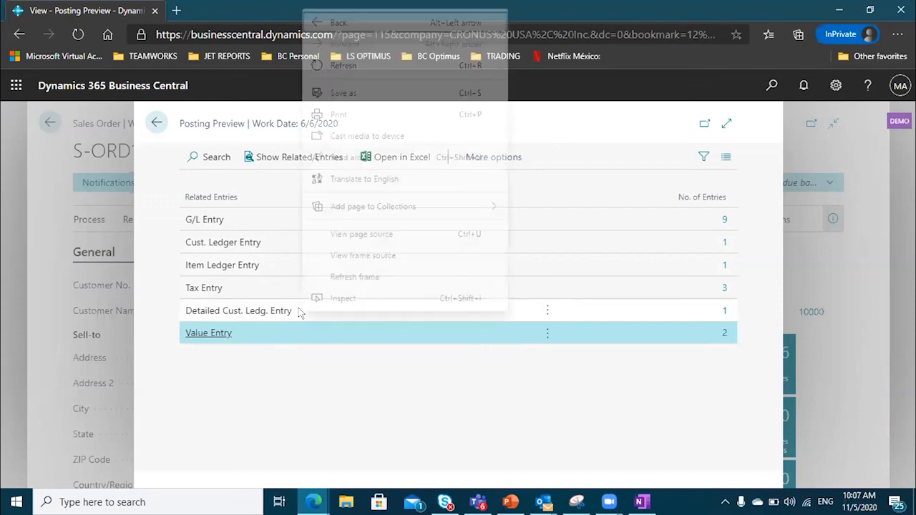
pyautogui.click(275, 385)
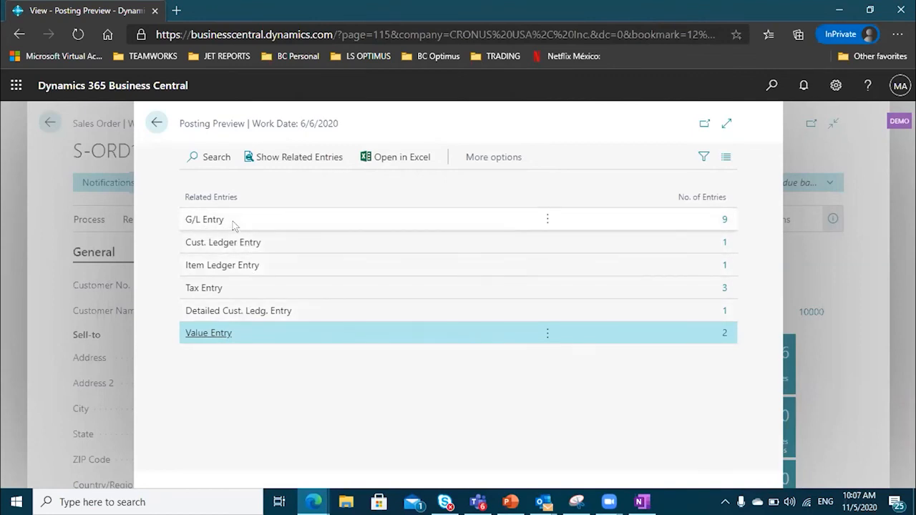
# - Show the previewed G/L entries in a separate, maximized window
pyautogui.click(722, 220)
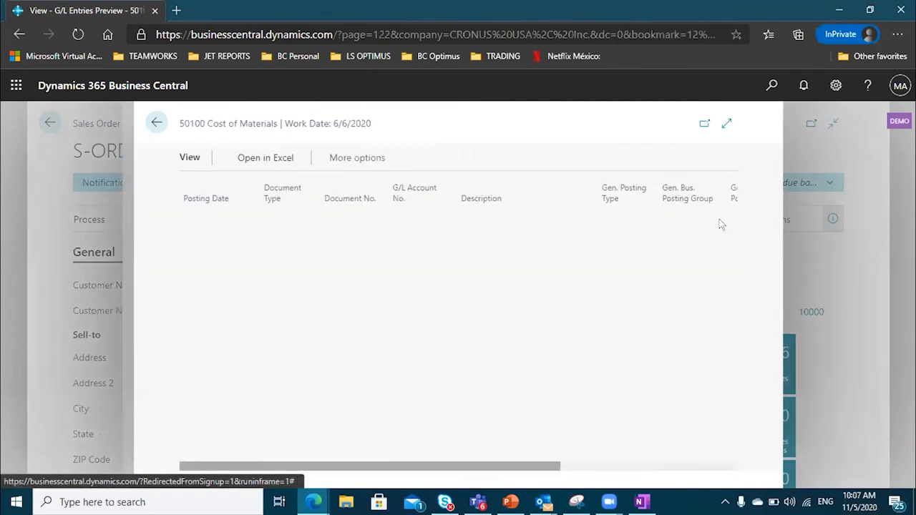
pyautogui.click(705, 121)
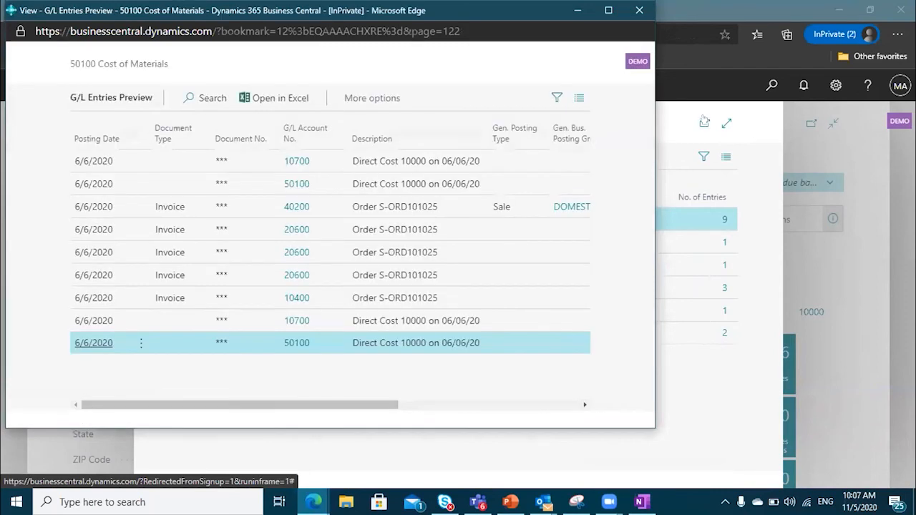
pyautogui.click(606, 10)
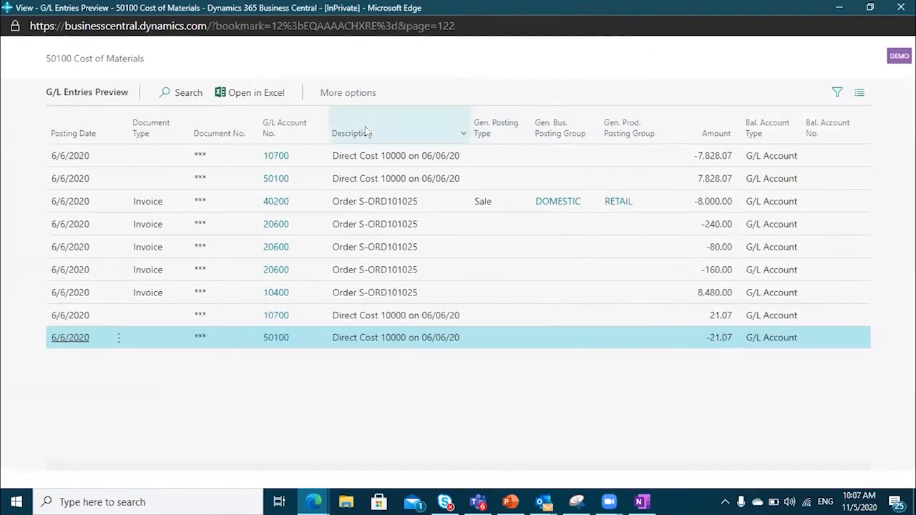
# - Compare the amounts of the first 10700 and 50100 direct cost entries in the G/L entries preview
pyautogui.click(274, 152)
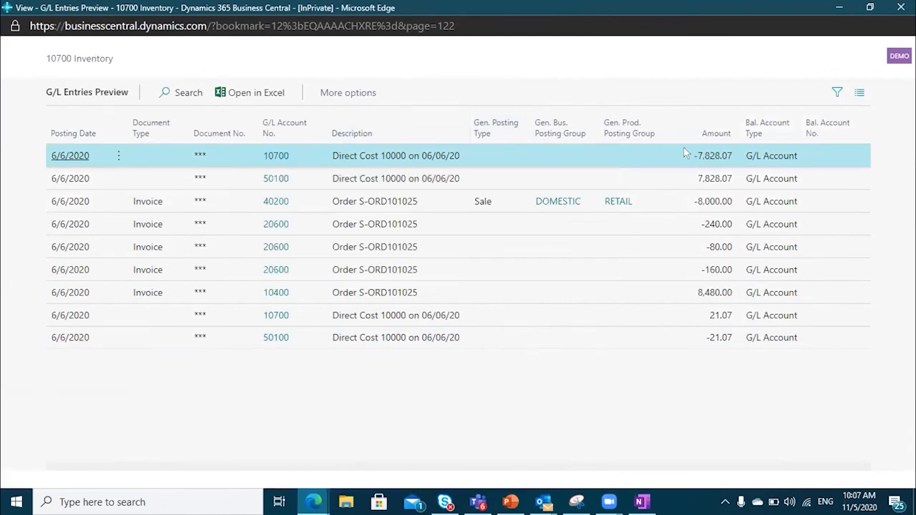
pyautogui.click(286, 179)
pyautogui.moveTo(279, 179)
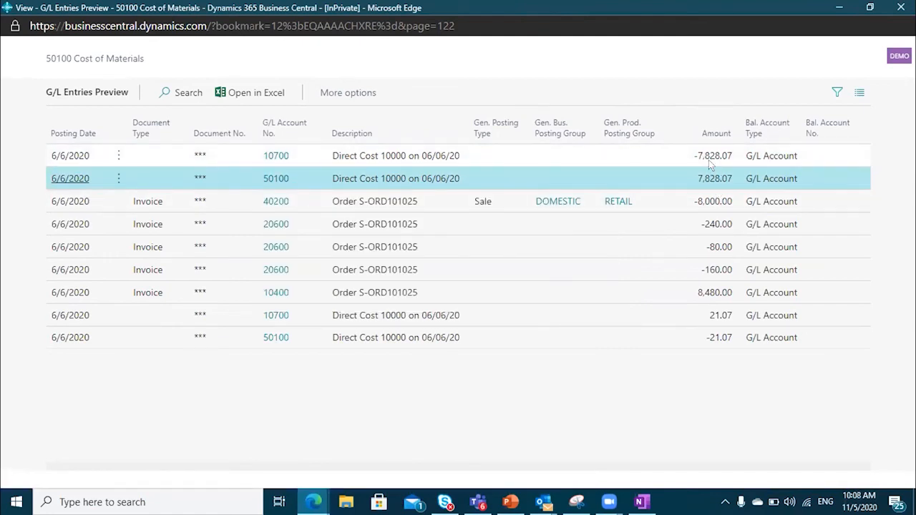
# - Look up the account name behind the first two 20600 invoice entries, and close the lookup
pyautogui.click(282, 234)
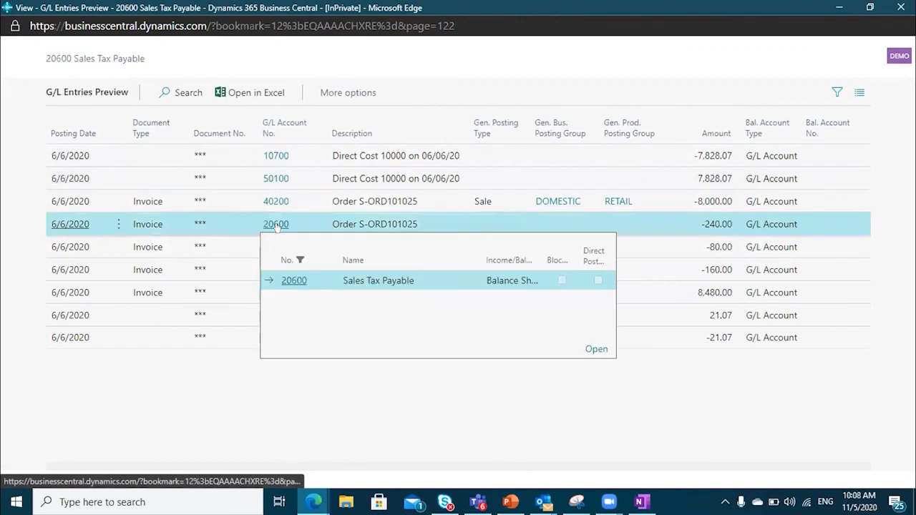
pyautogui.click(289, 282)
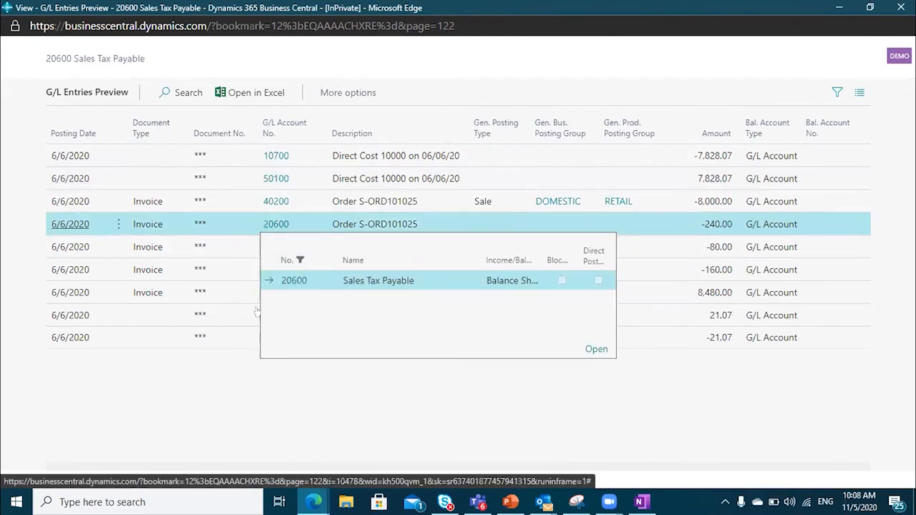
pyautogui.click(279, 248)
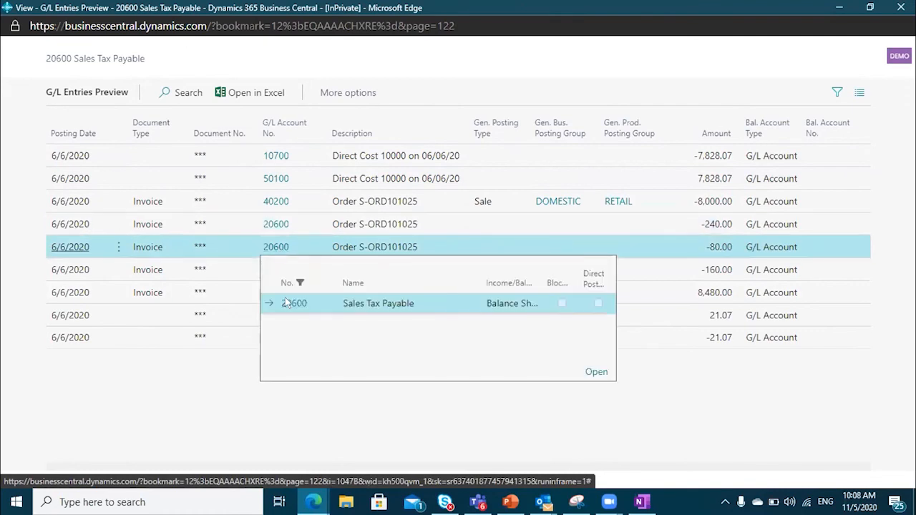
pyautogui.click(234, 335)
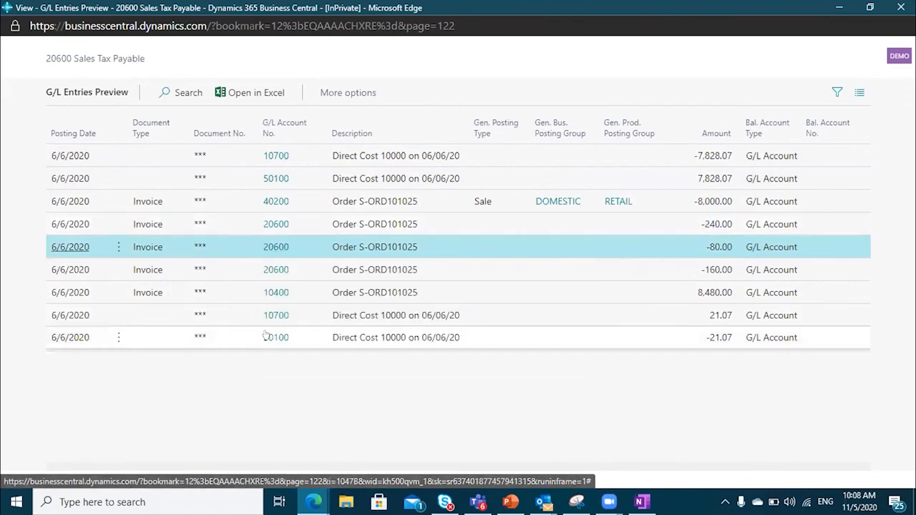
# - Compare the amounts of the three 20600 entries to see how the order's tax is split
pyautogui.click(709, 225)
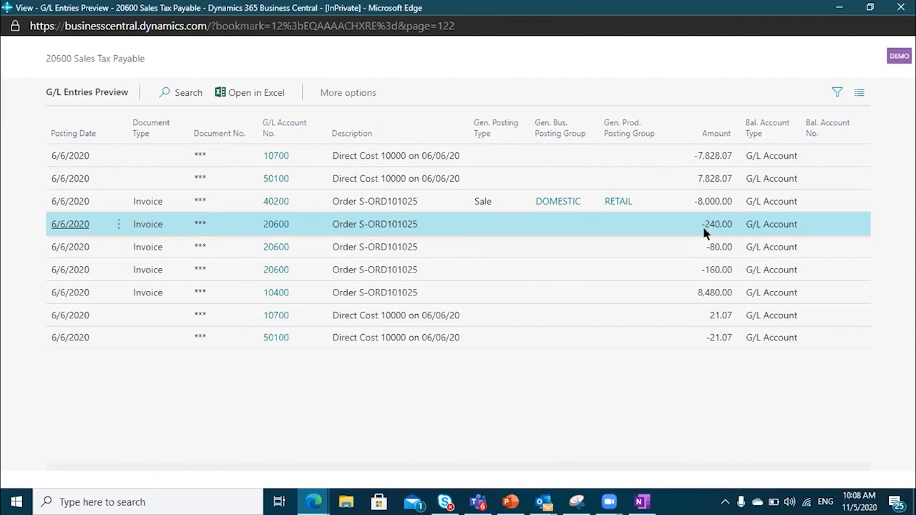
pyautogui.click(712, 248)
pyautogui.click(711, 268)
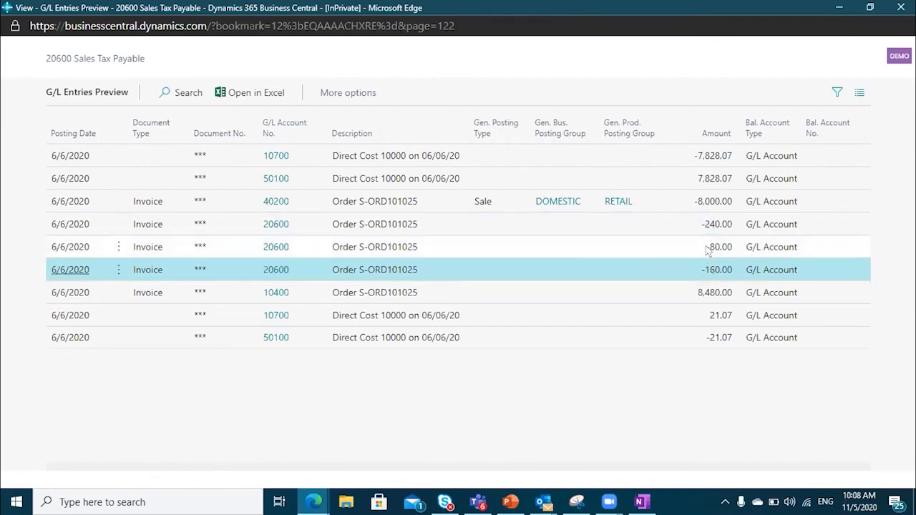
pyautogui.click(707, 248)
pyautogui.click(707, 265)
pyautogui.click(709, 247)
pyautogui.click(708, 265)
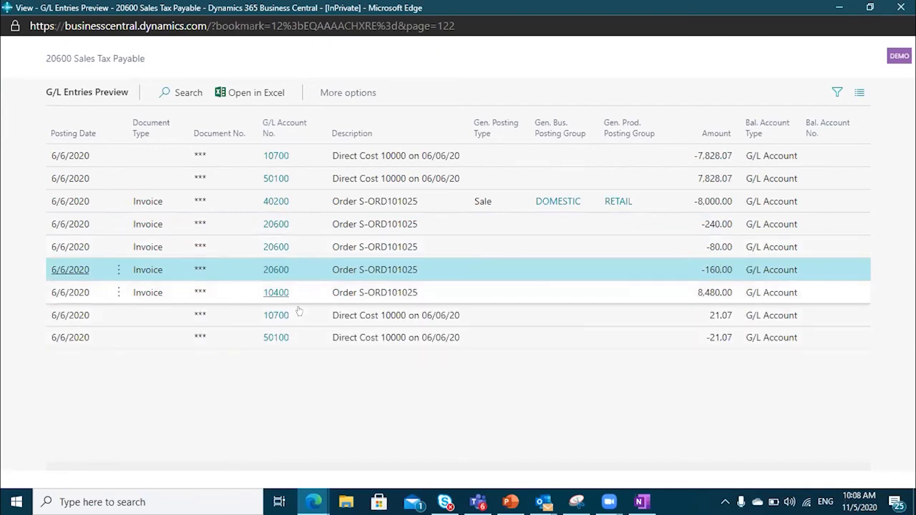
# - Look up the account name behind the 10400 invoice entry
pyautogui.click(277, 299)
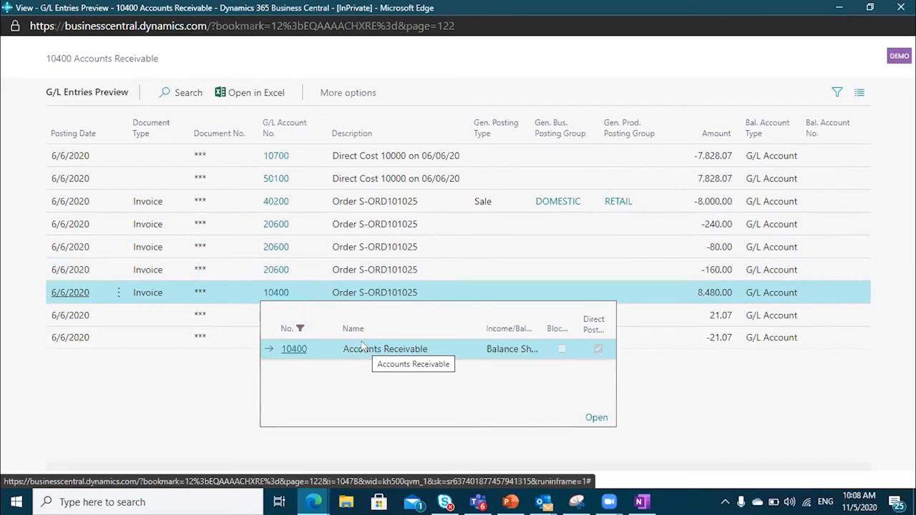
pyautogui.click(170, 430)
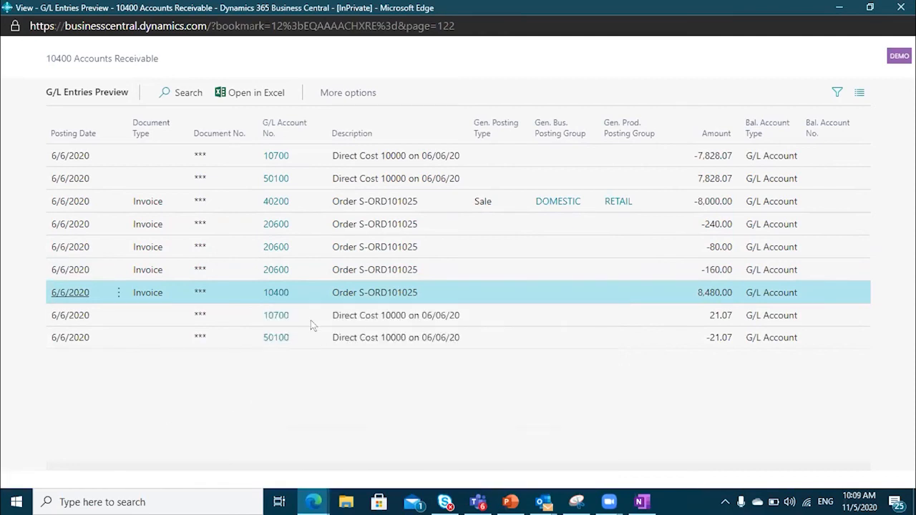
pyautogui.moveTo(270, 297)
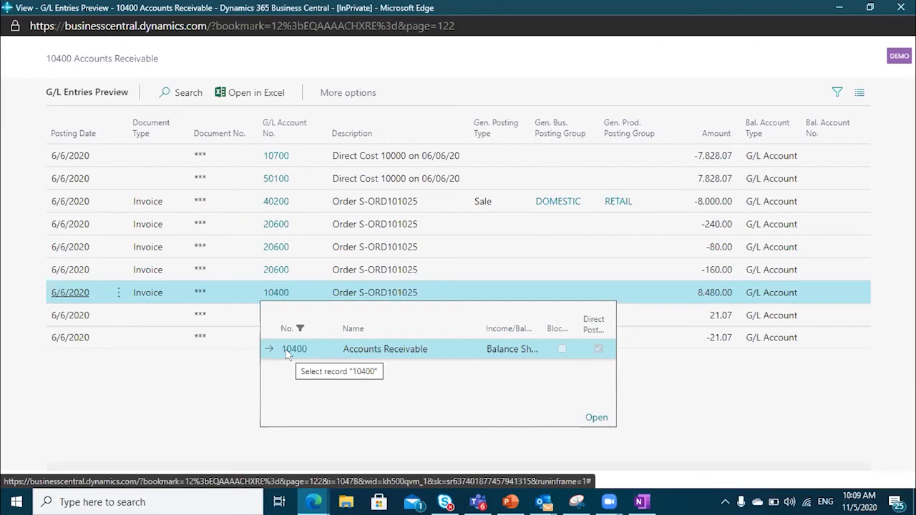
# - Review the amounts across the direct cost and 20600 entries, finishing on the second 10700 entry
pyautogui.click(709, 153)
pyautogui.click(708, 183)
pyautogui.moveTo(711, 223); pyautogui.dragTo(714, 247)
pyautogui.click(724, 317)
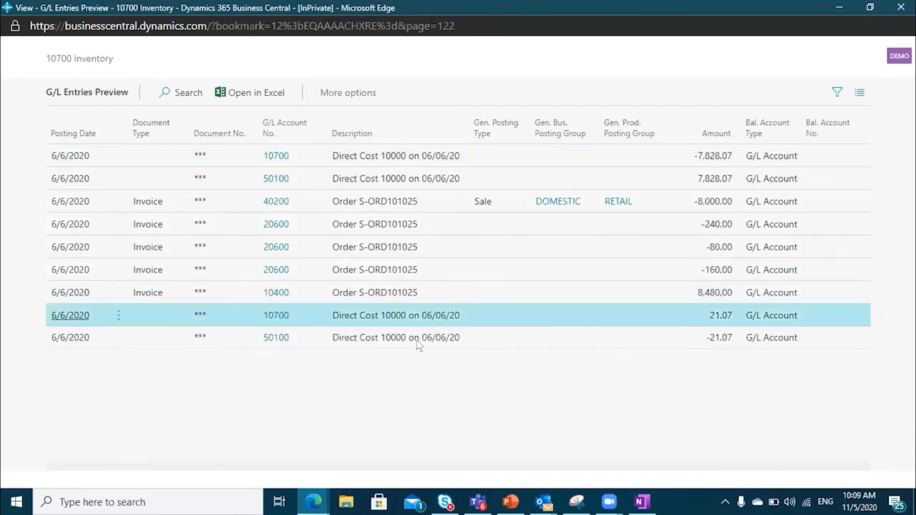
# - Go through the Invoice entries from account 40200 to 10400, and return to the first 20600 entry
pyautogui.click(150, 206)
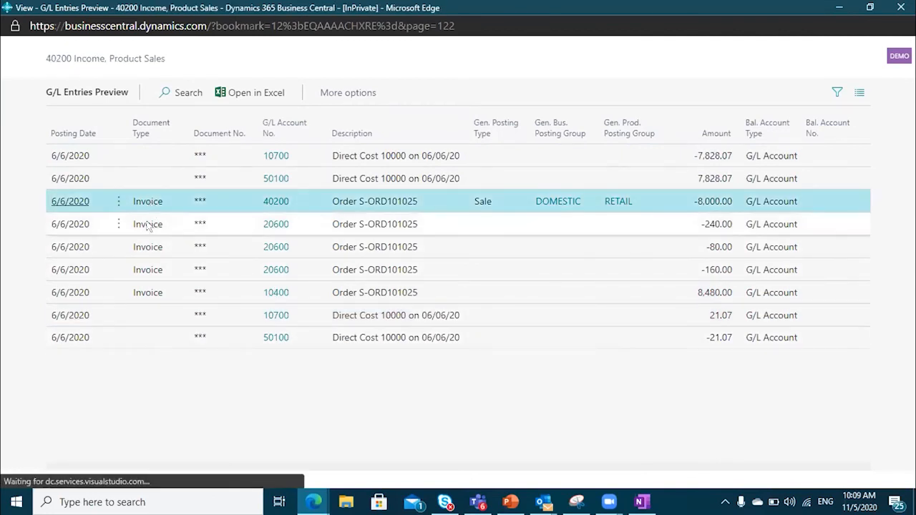
pyautogui.click(148, 226)
pyautogui.click(127, 250)
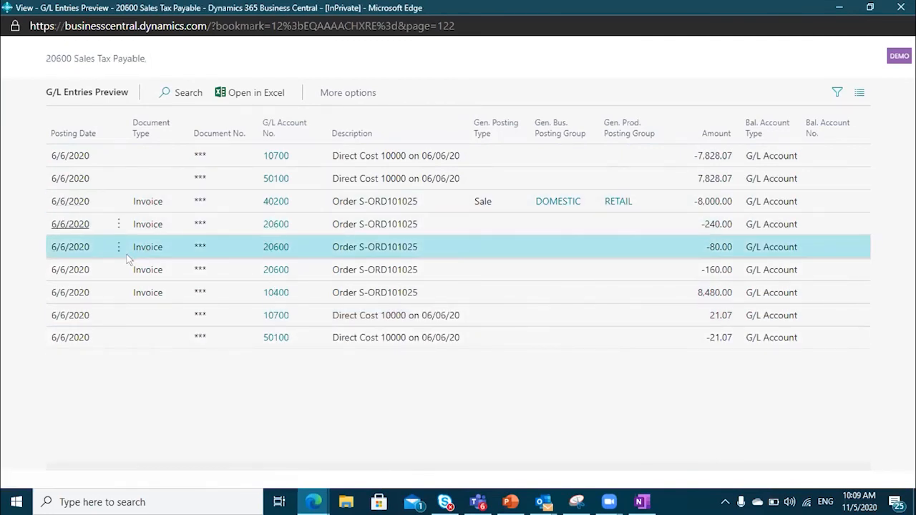
pyautogui.click(136, 273)
pyautogui.click(140, 292)
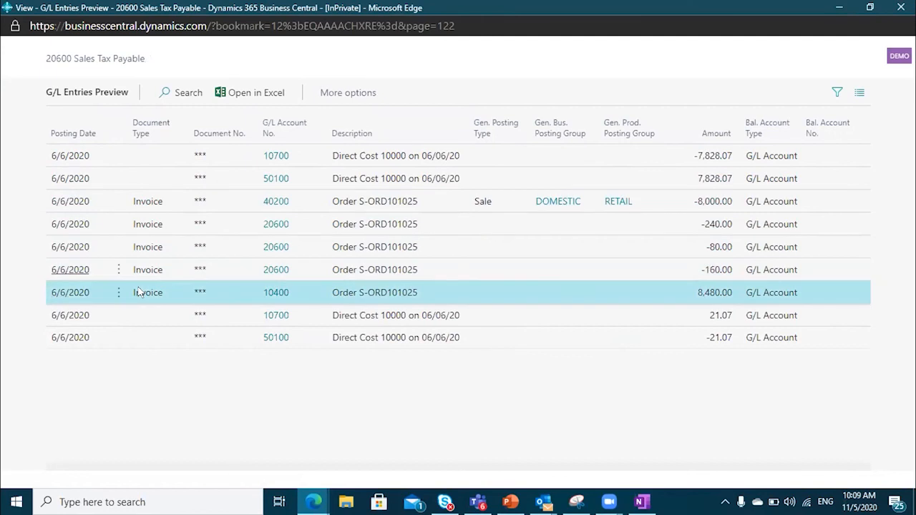
pyautogui.click(67, 204)
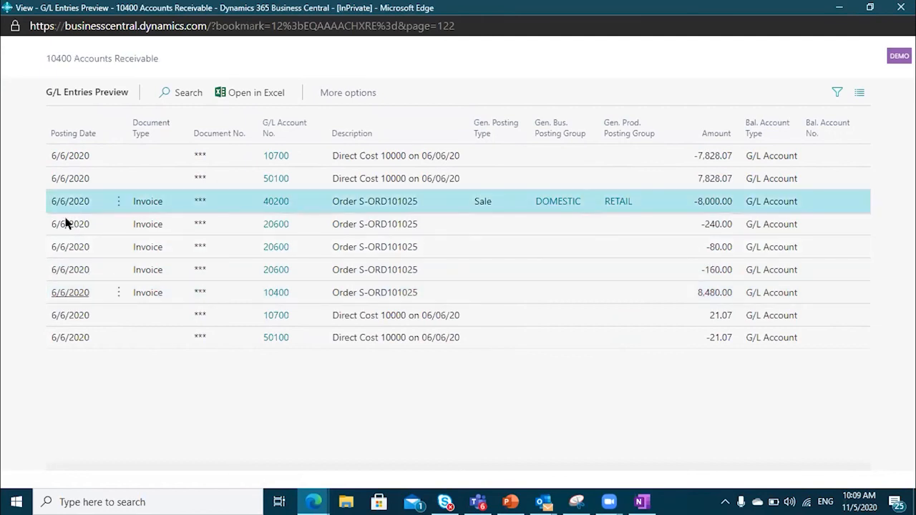
pyautogui.click(69, 225)
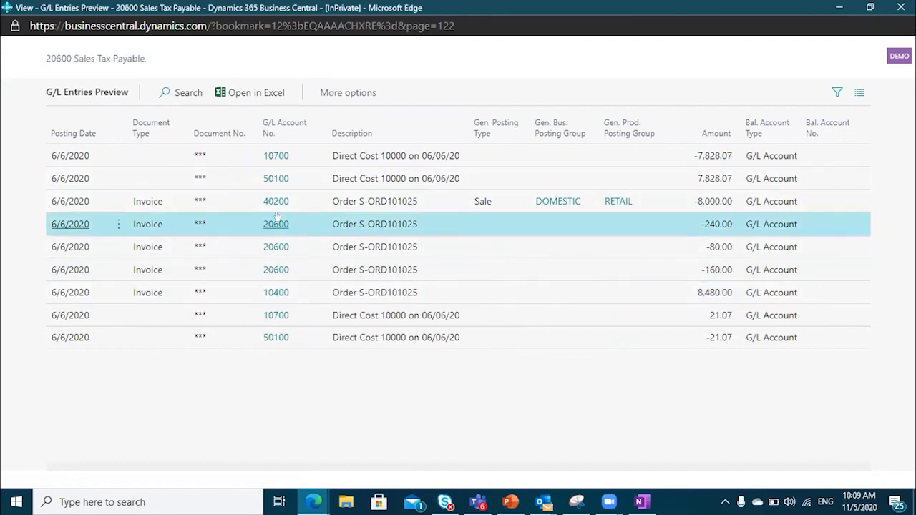